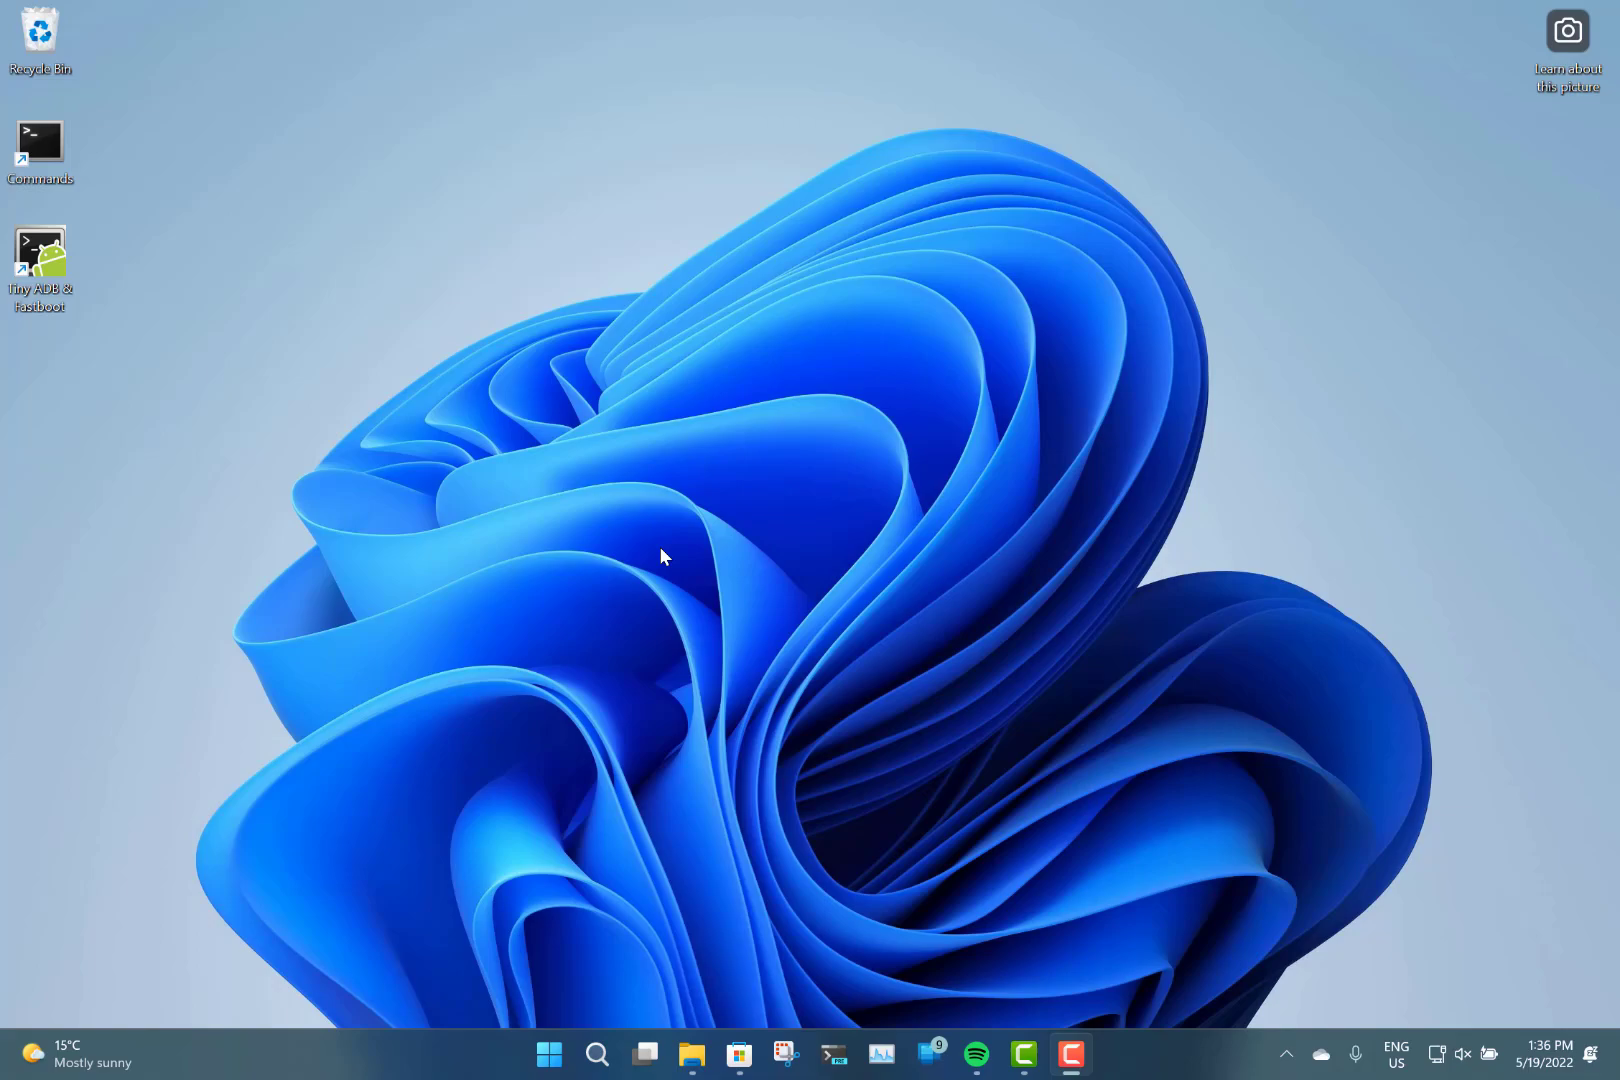
Open Start, peek inside the pinned Entertainment folder, then close it to the Pinned grid.
{"action": "left_click", "coordinate": [549, 1054]}
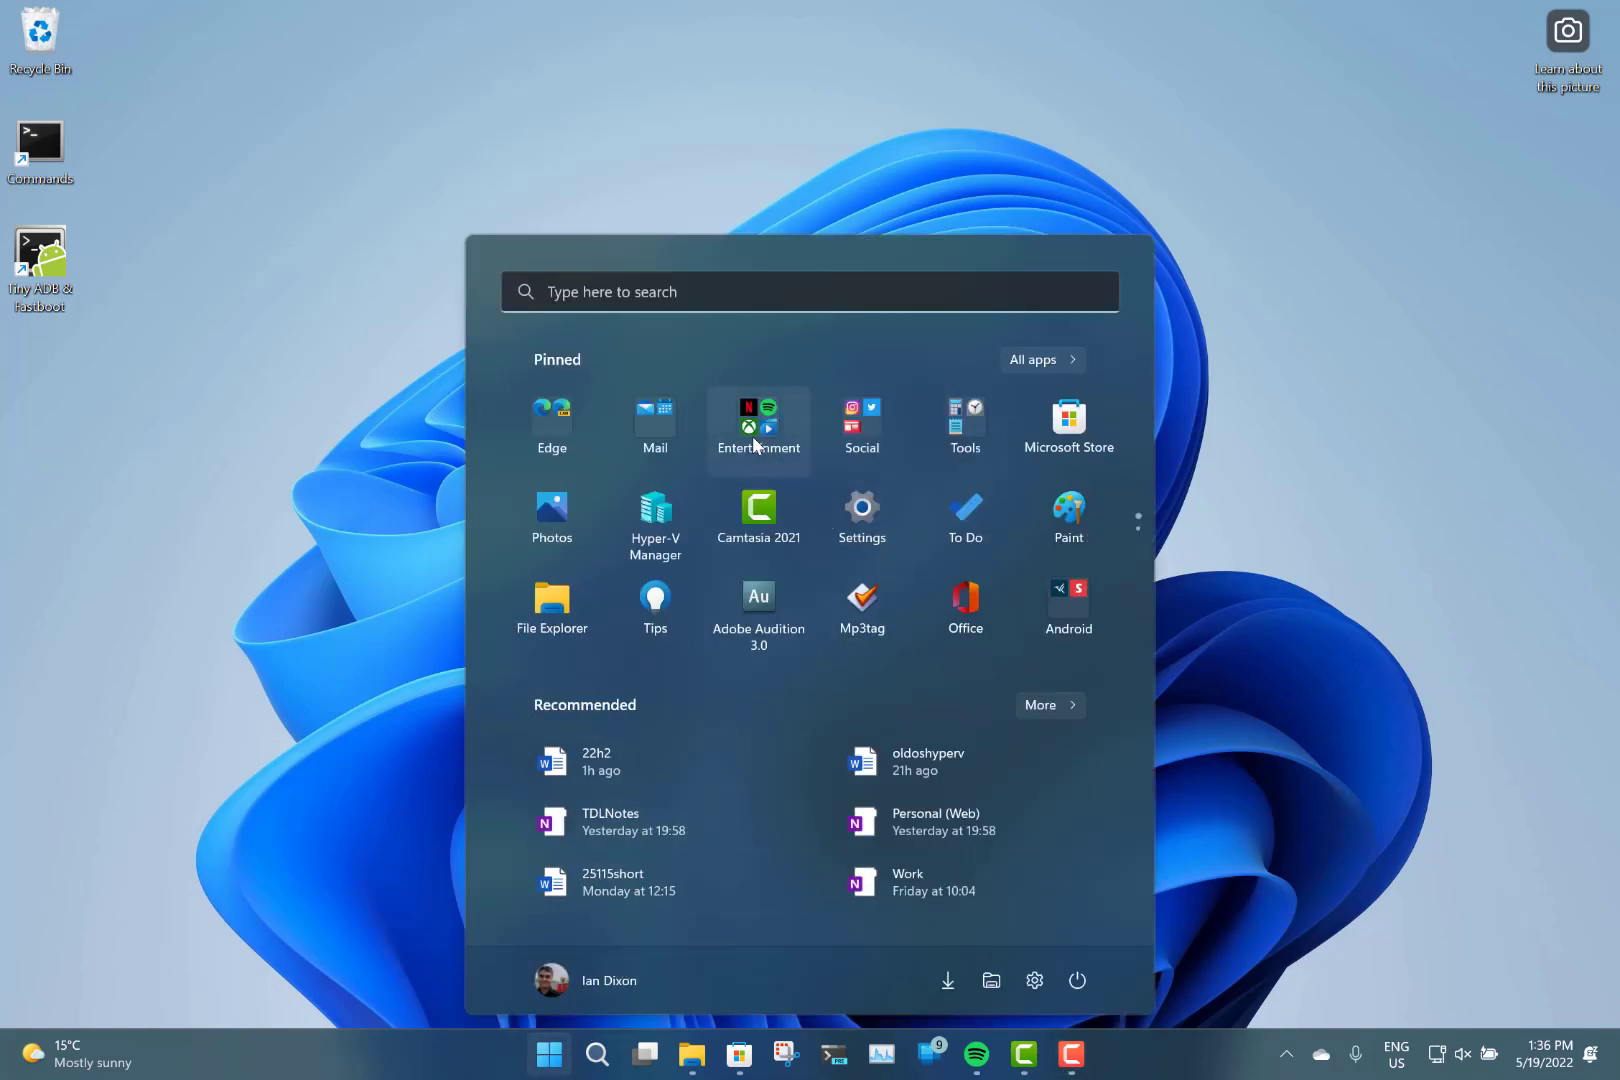
{"action": "left_click", "coordinate": [1250, 445]}
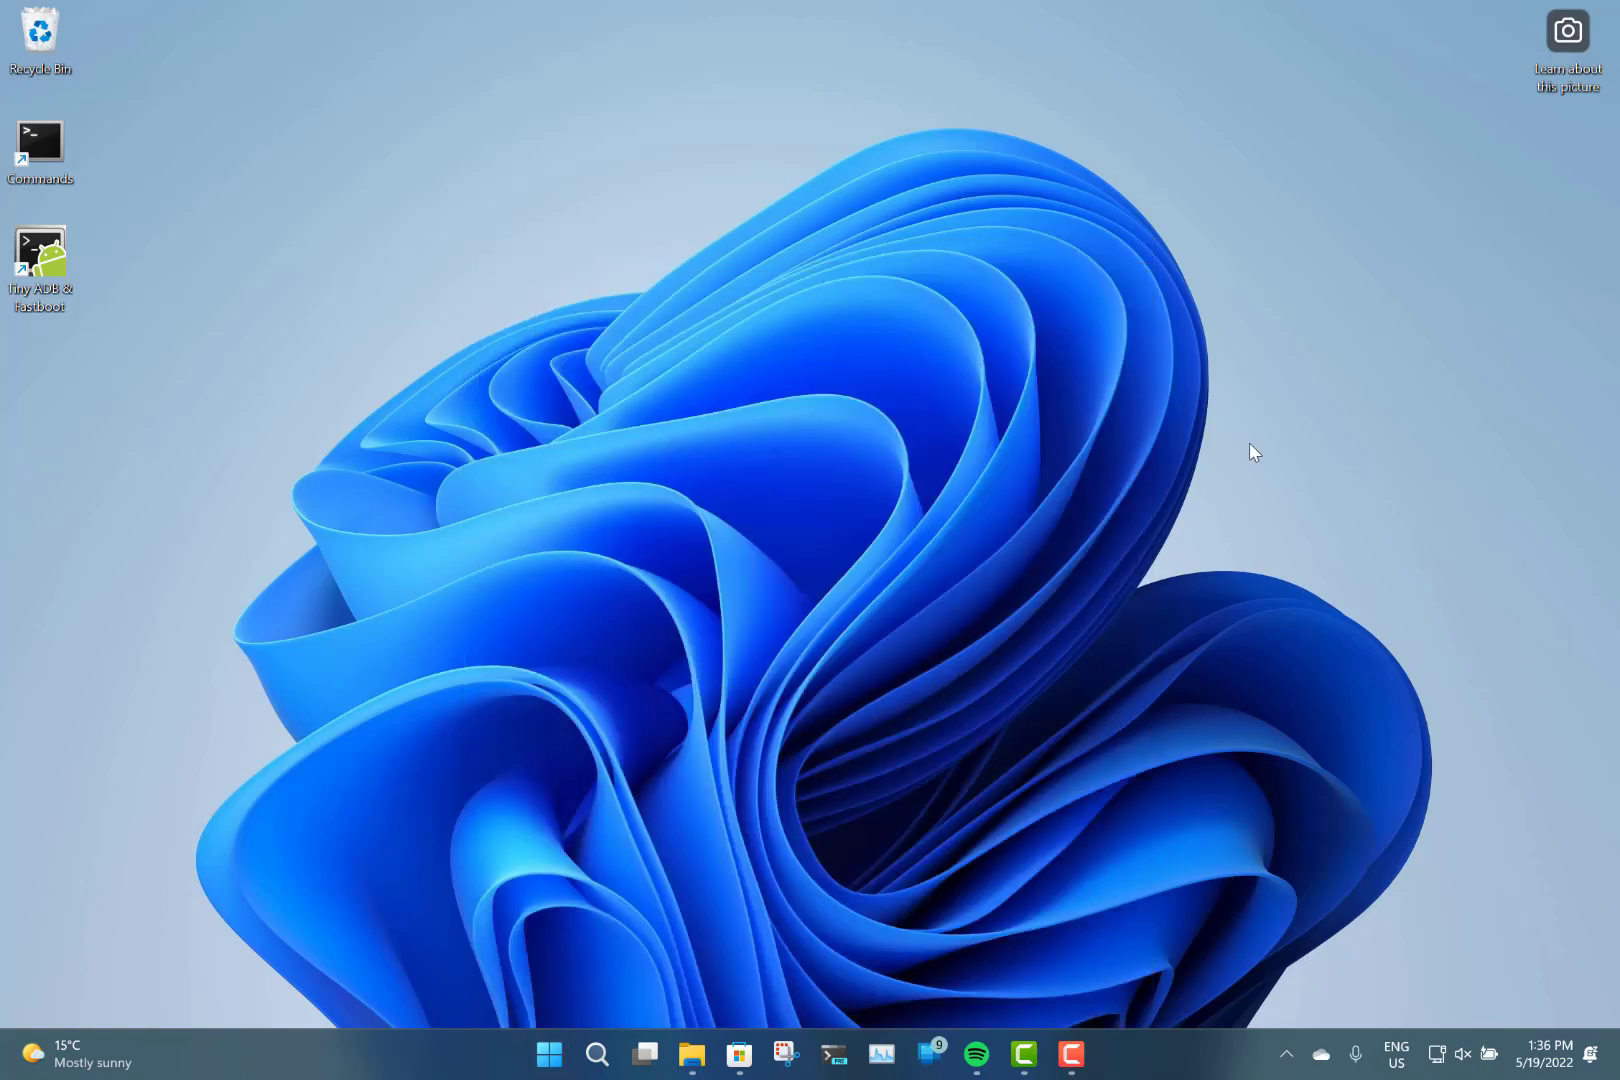
{"action": "key", "text": "super"}
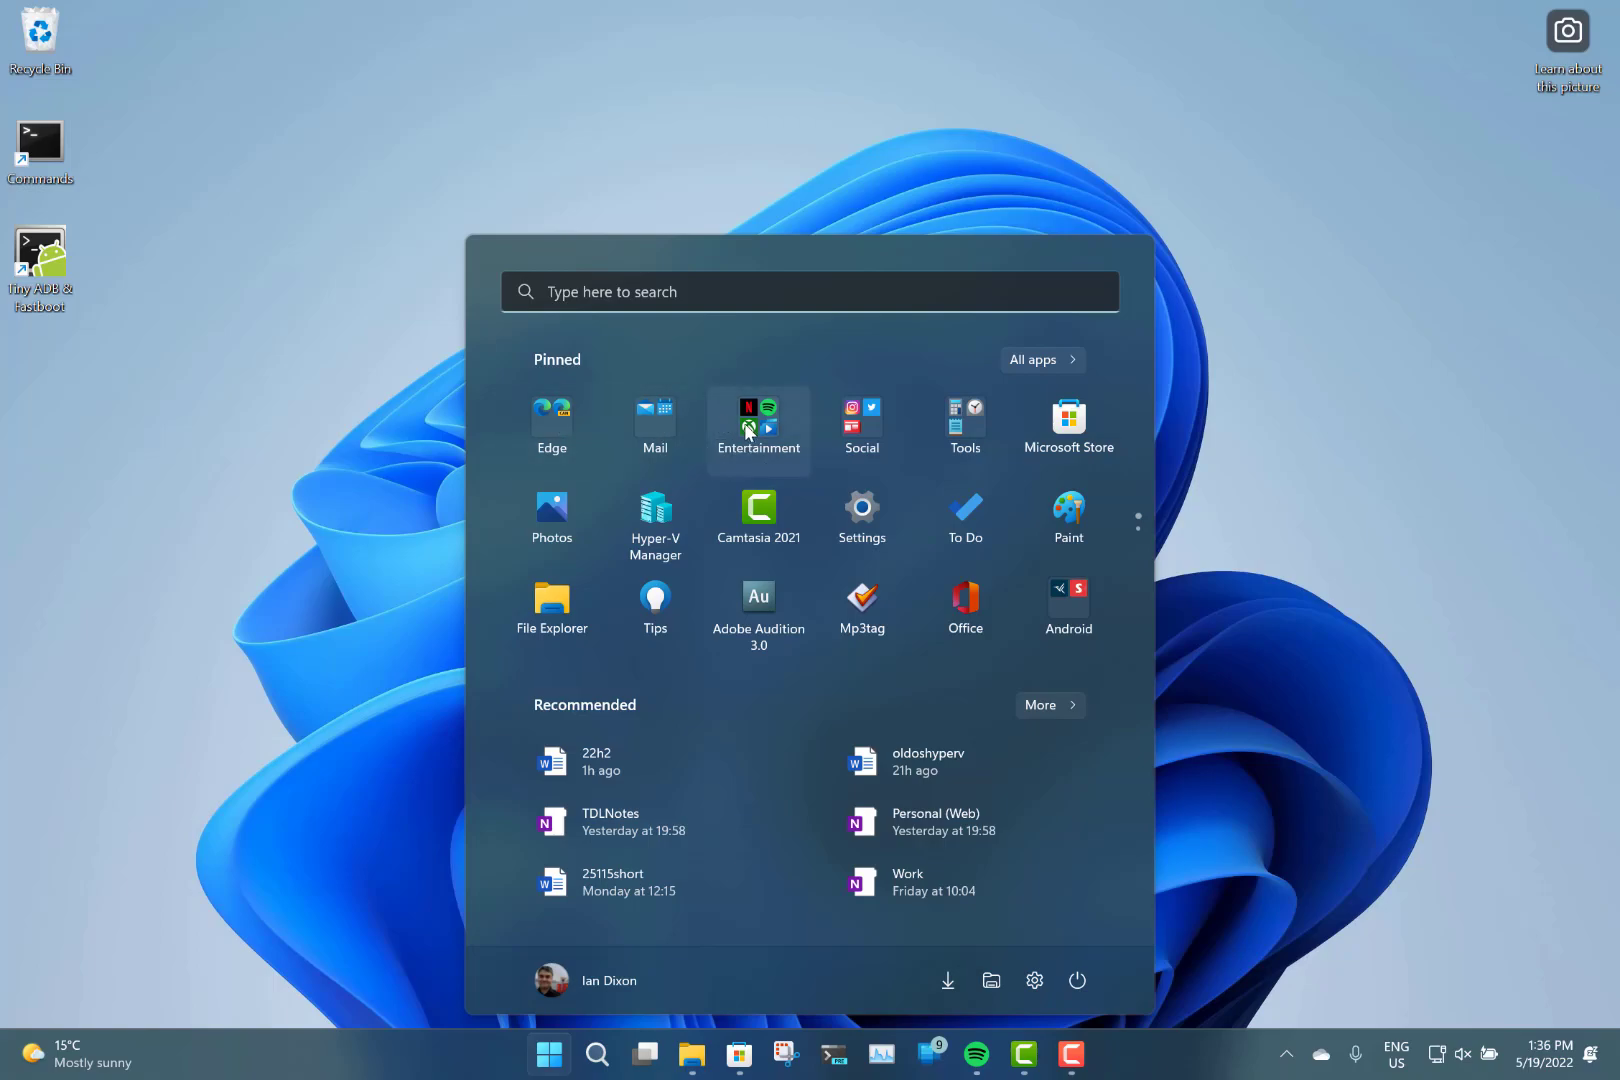
{"action": "left_click", "coordinate": [751, 425]}
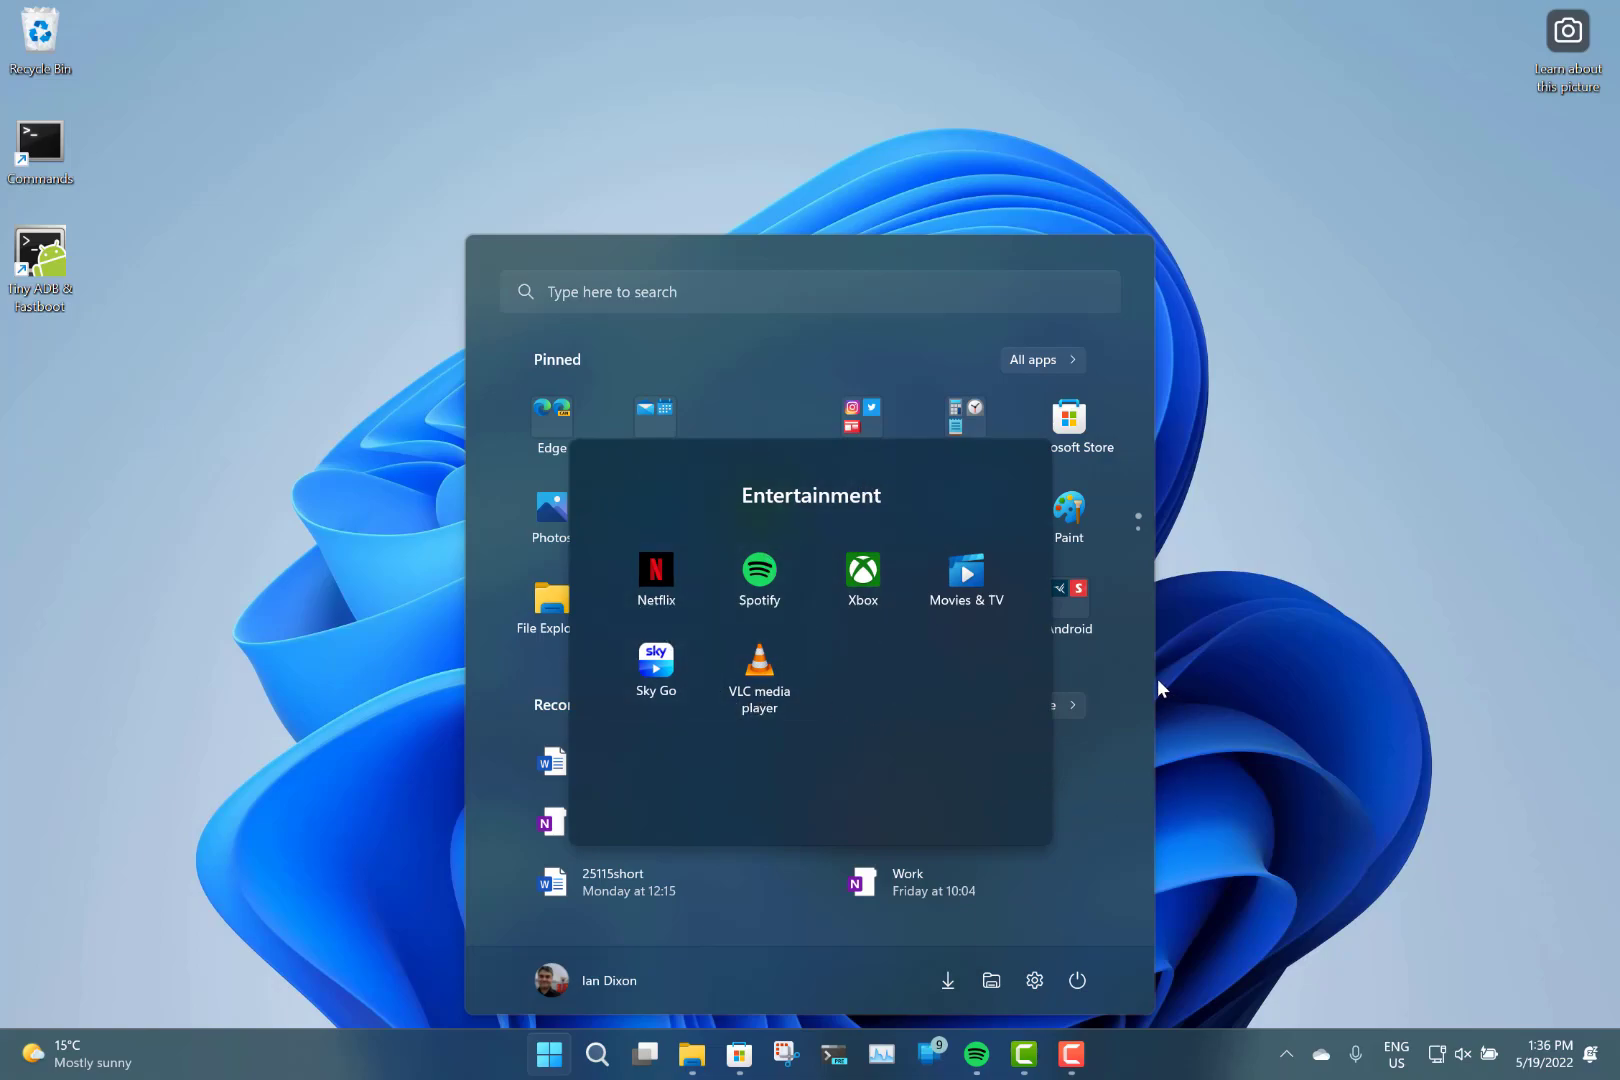
{"action": "left_click", "coordinate": [1133, 632]}
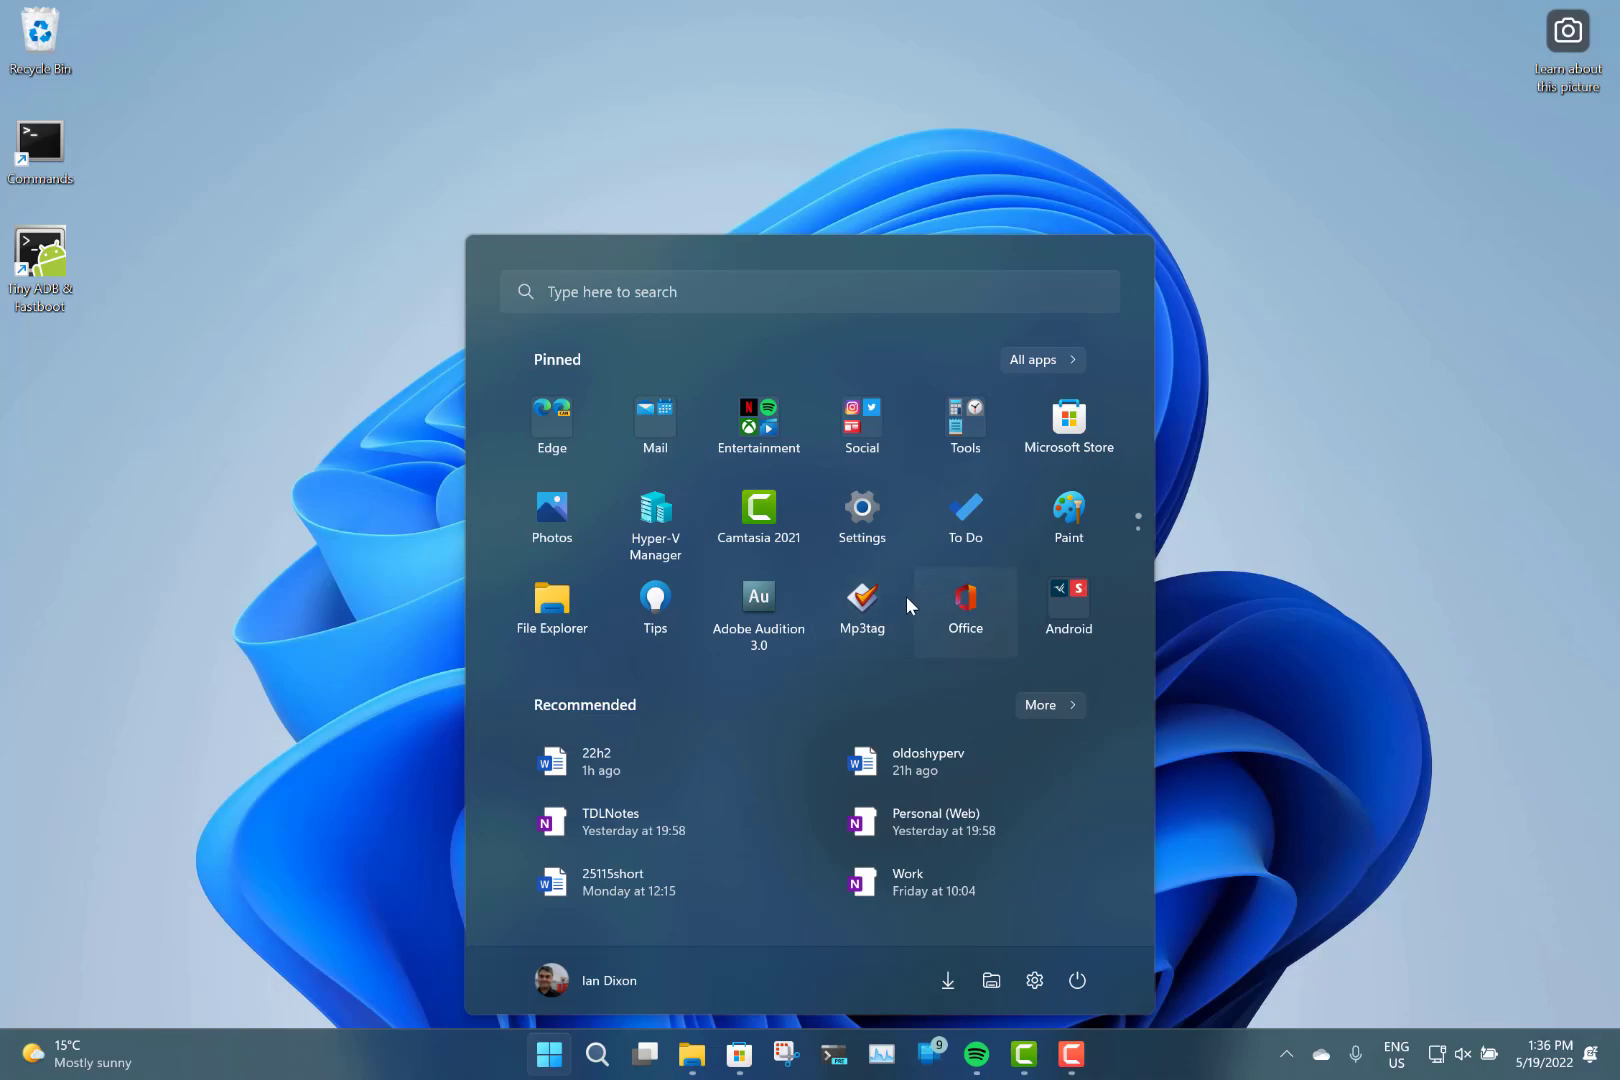
Combine the Office and Mp3tag tiles into a pinned folder named 'Office' and check it.
{"action": "left_click_drag", "start_coordinate": [906, 600], "coordinate": [870, 590]}
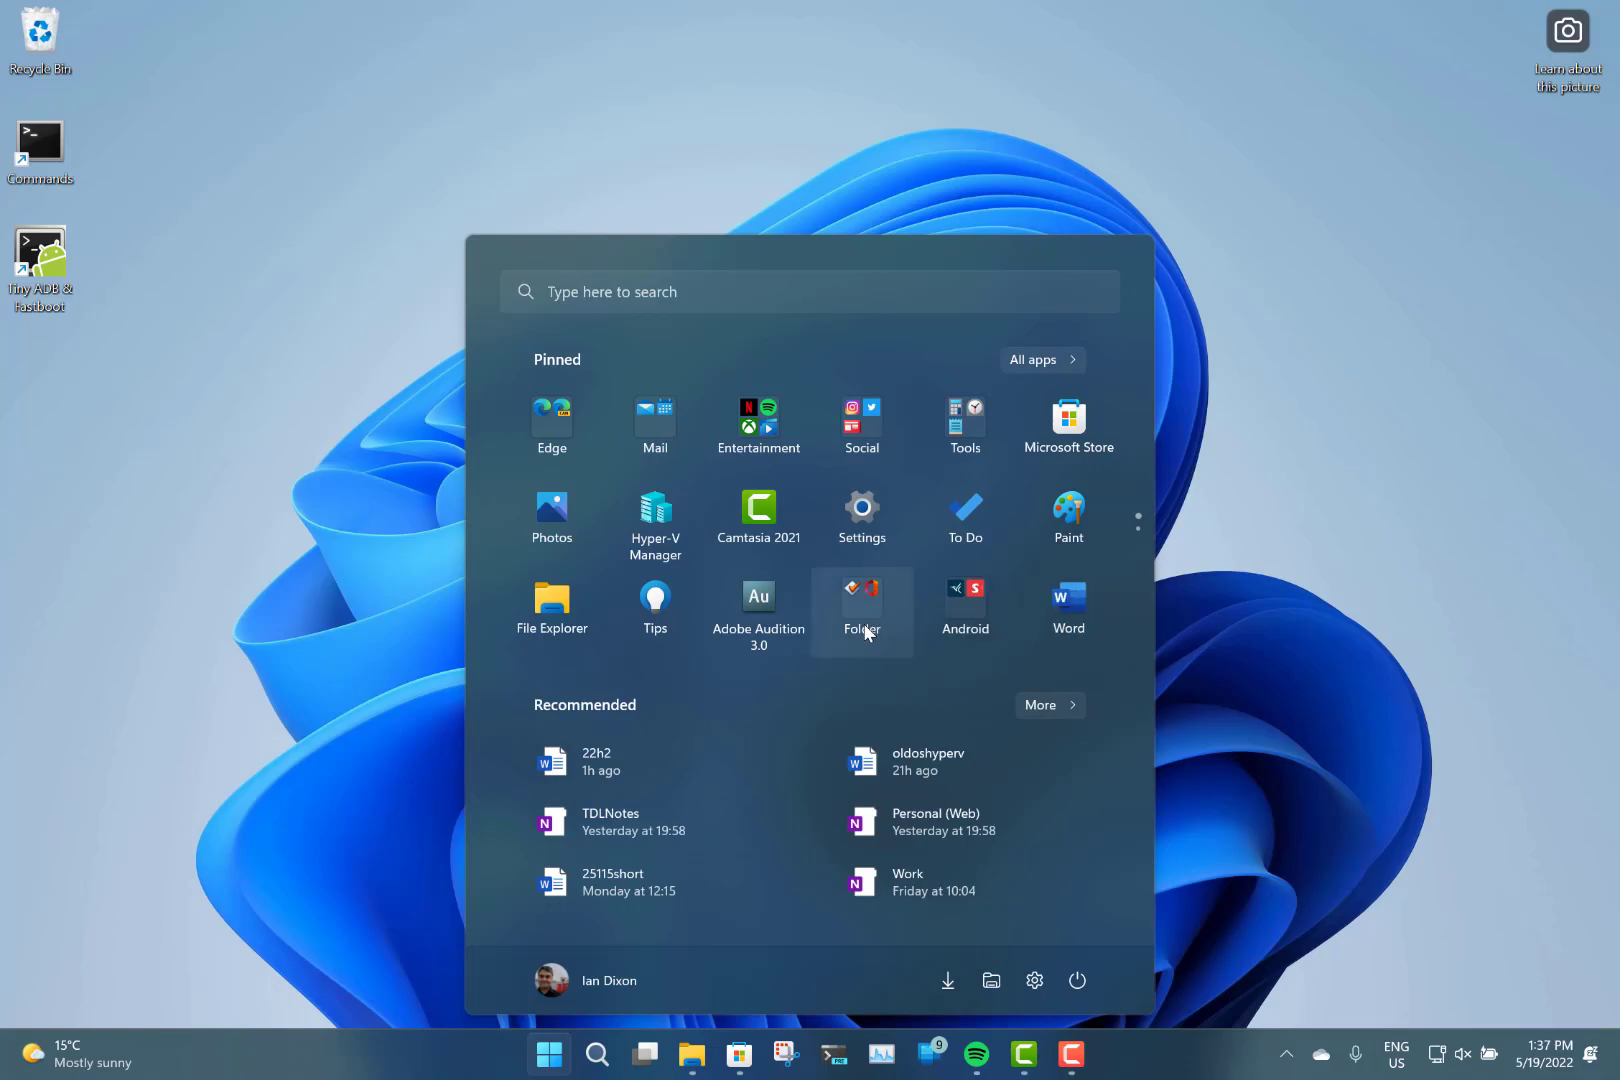
{"action": "left_click", "coordinate": [865, 626]}
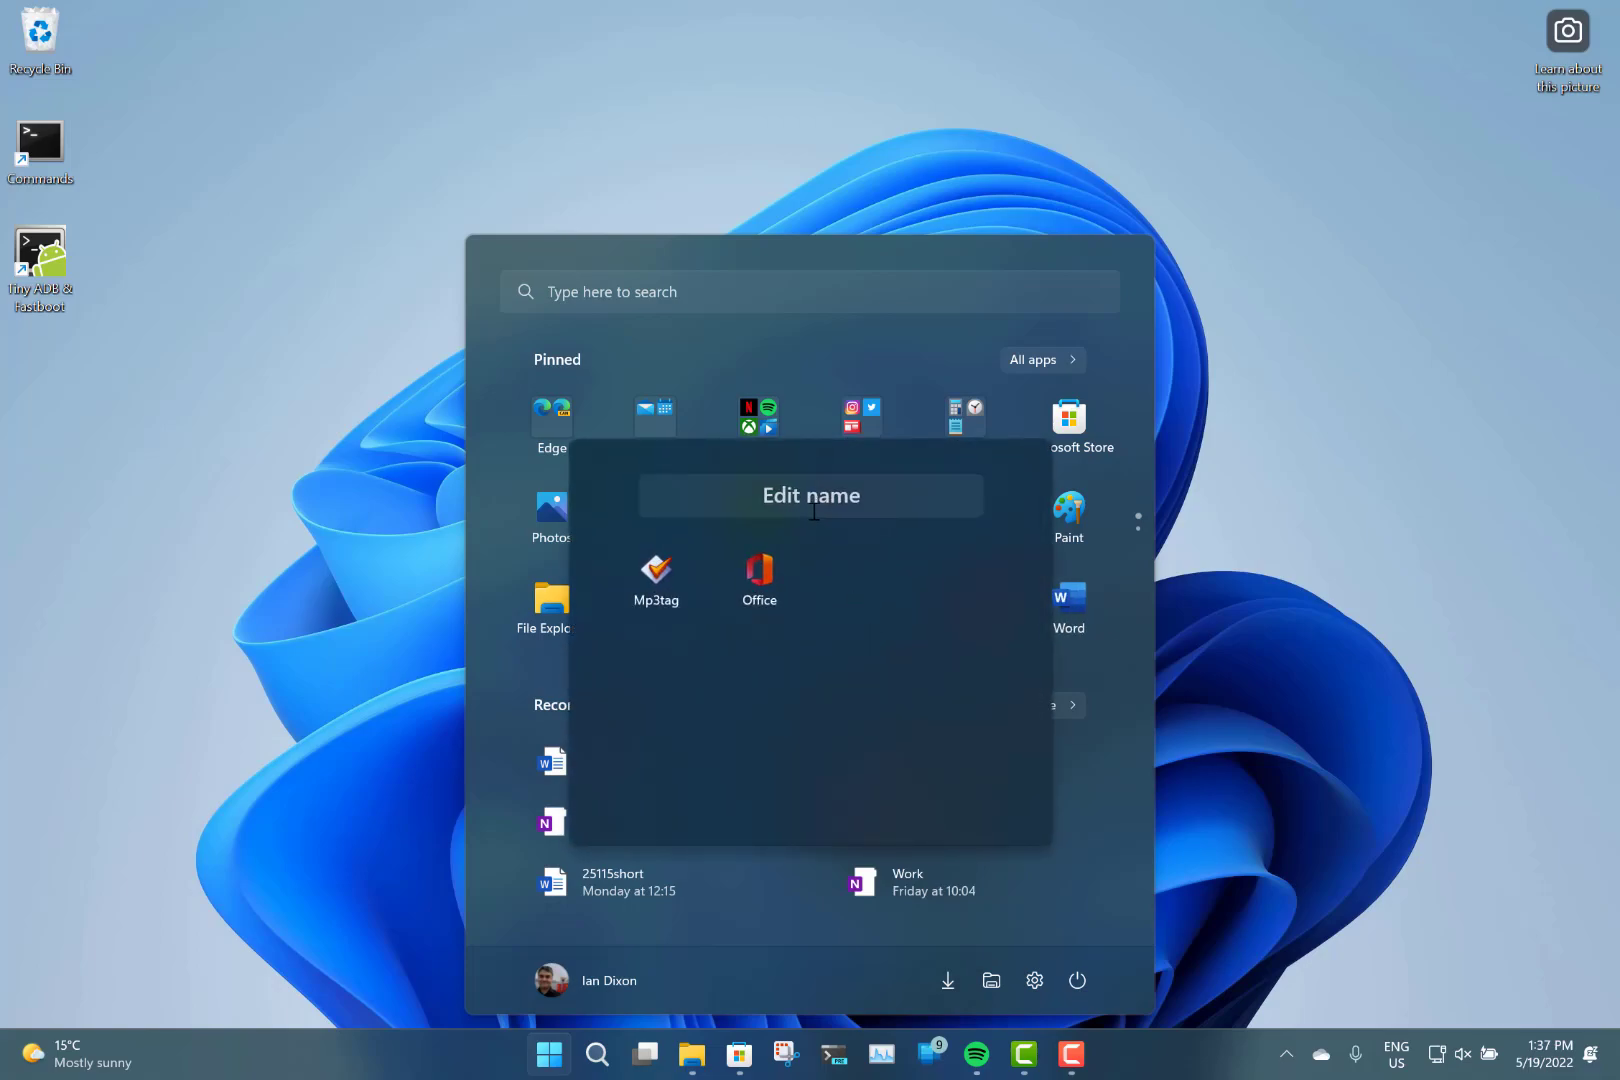
{"action": "left_click", "coordinate": [867, 495]}
{"action": "type", "text": "Office"}
{"action": "key", "text": "Return"}
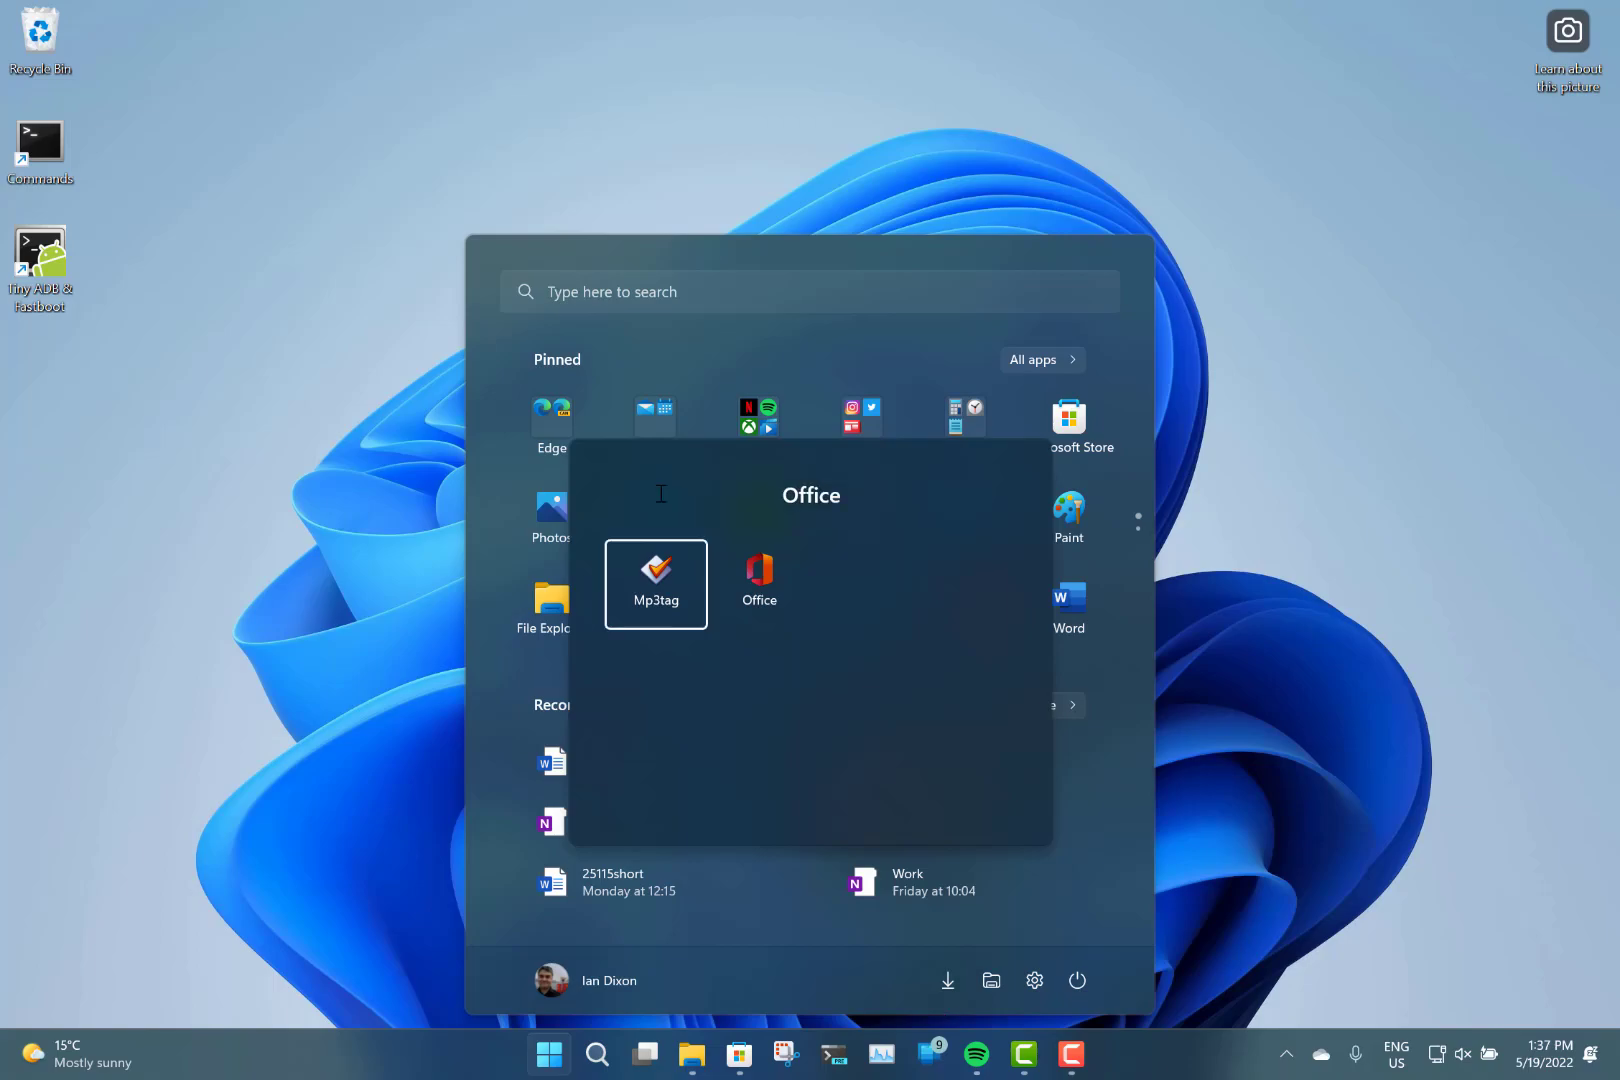
{"action": "left_click", "coordinate": [901, 348]}
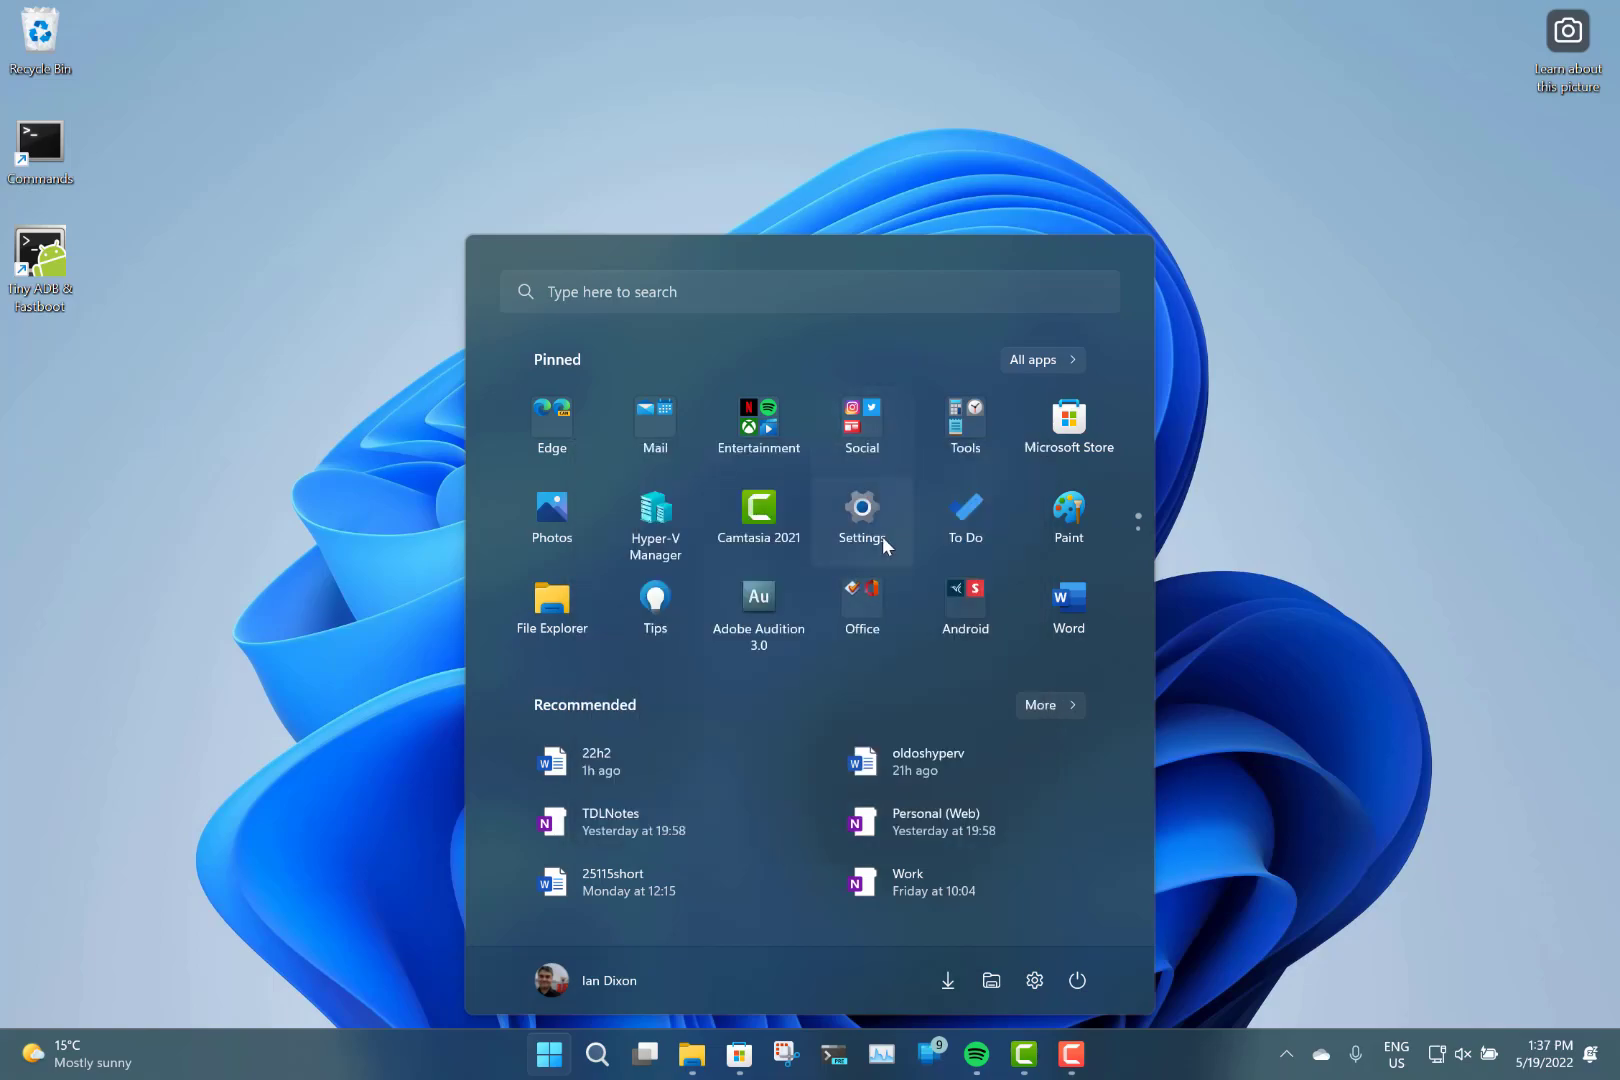
{"action": "left_click", "coordinate": [856, 620]}
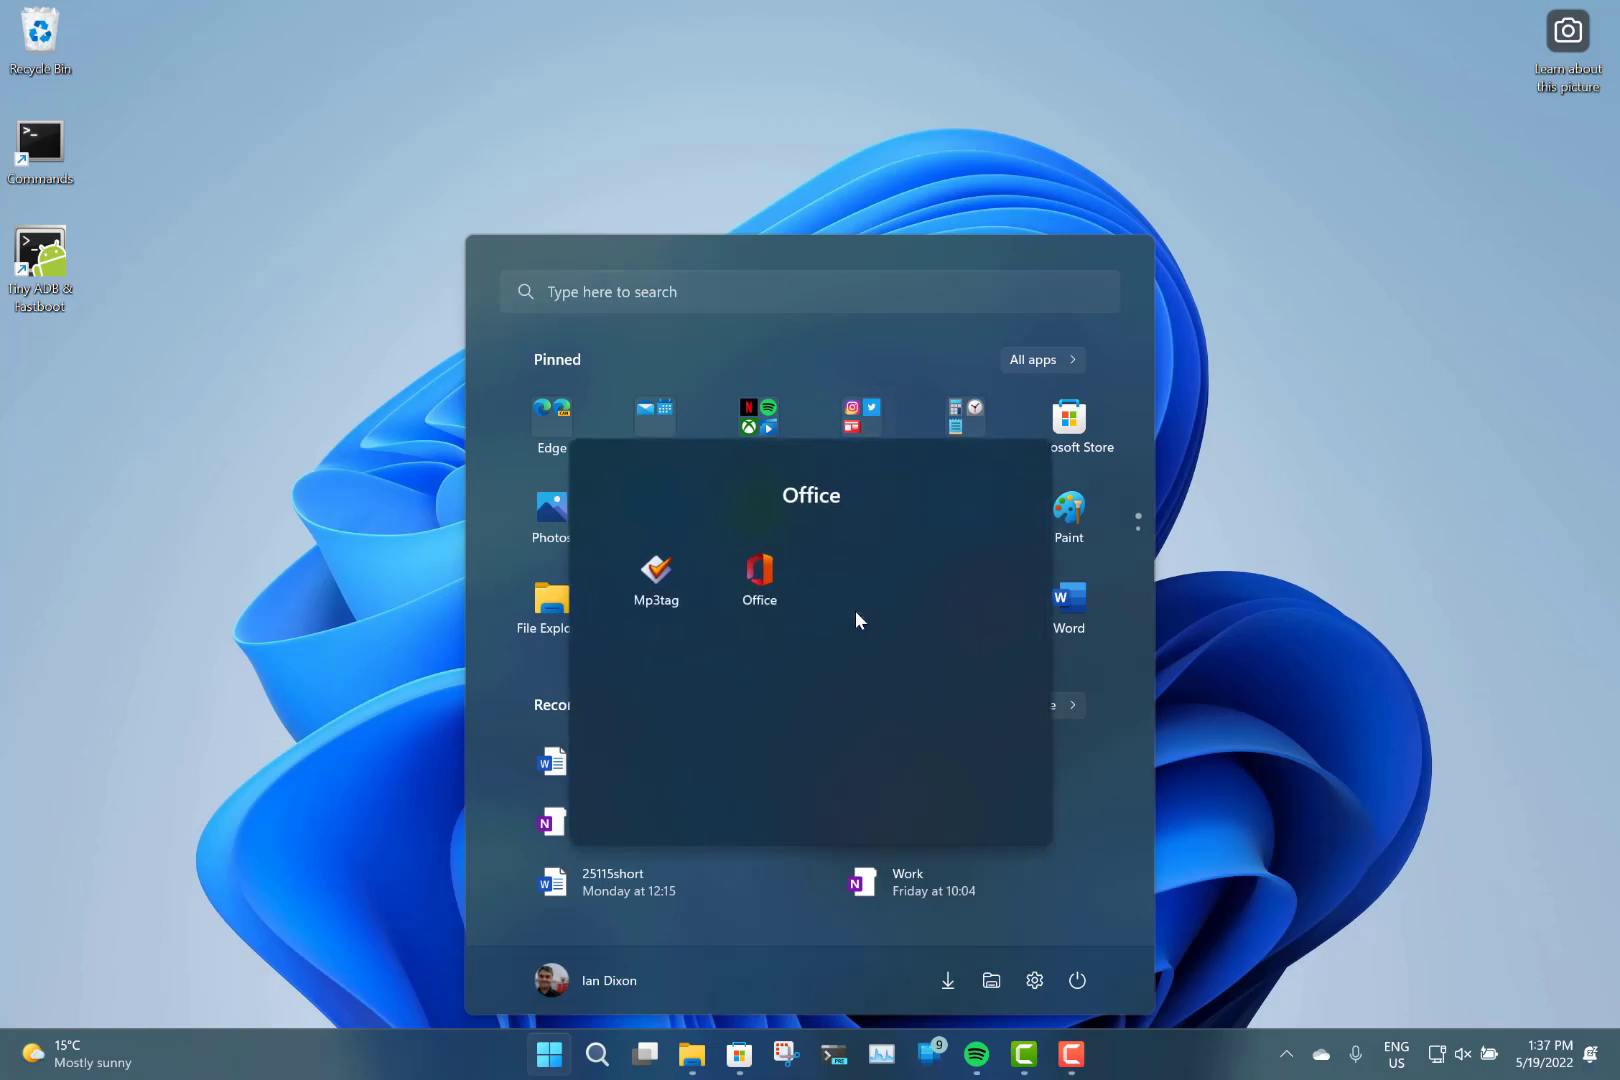
{"action": "left_click", "coordinate": [876, 345]}
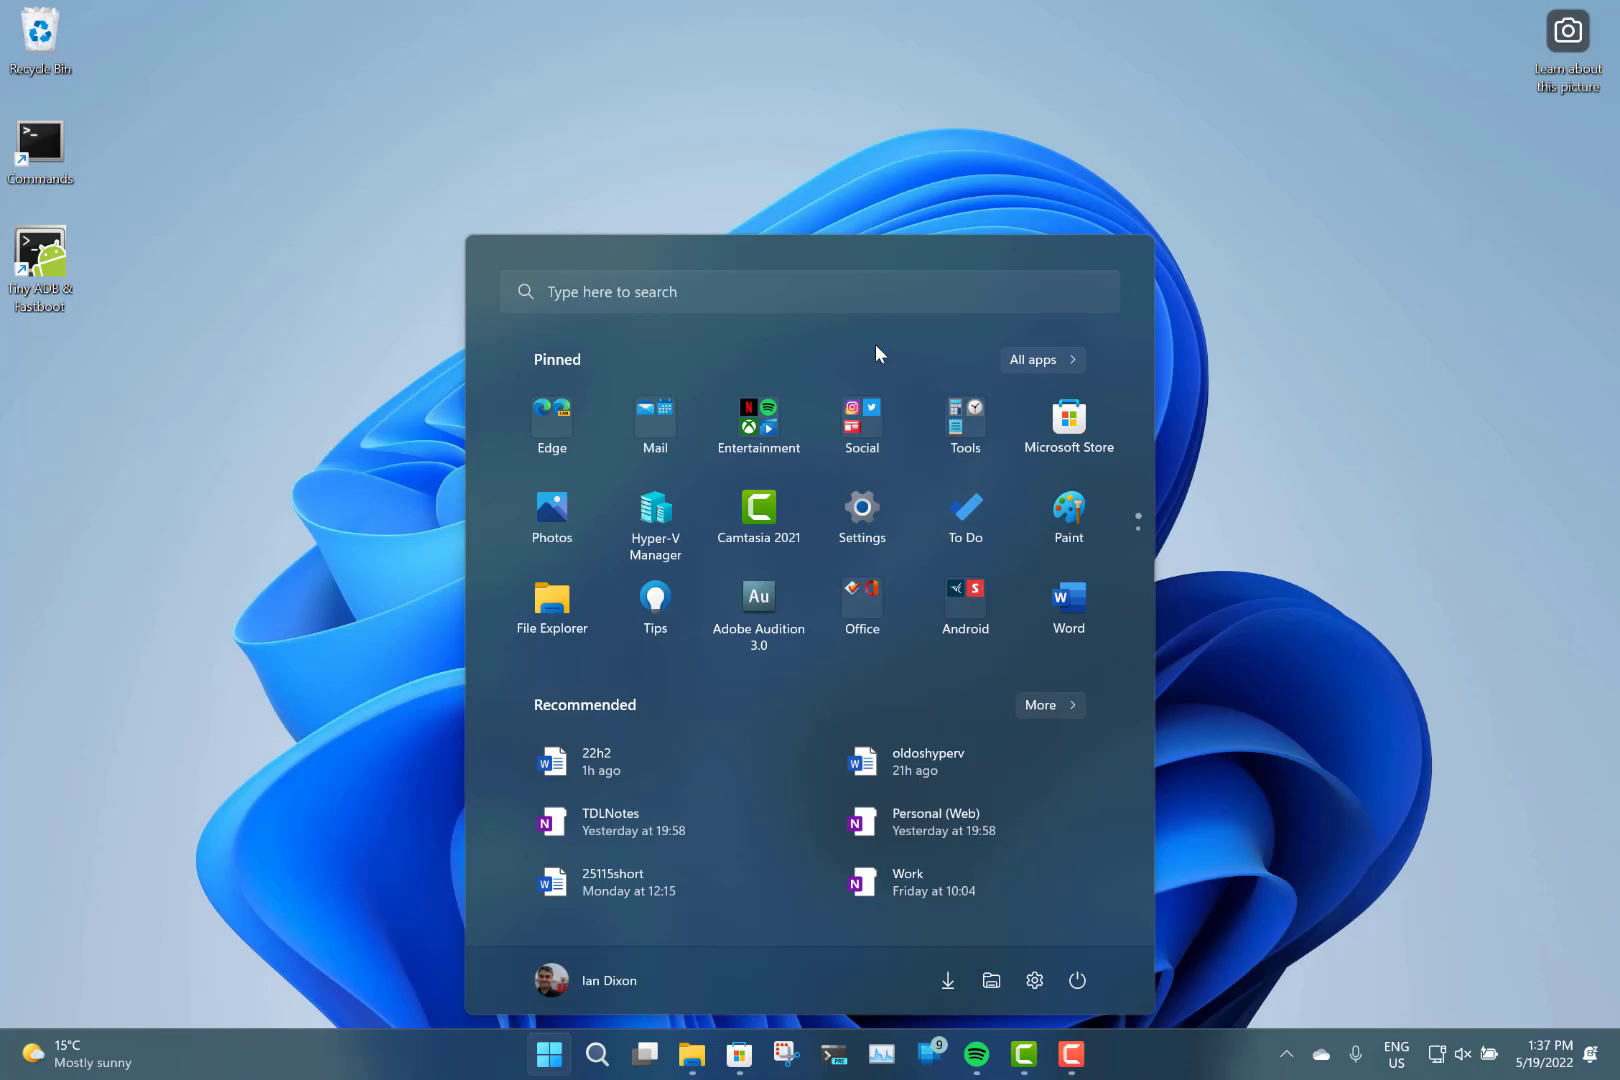
{"action": "scroll", "coordinate": [888, 463], "scroll_direction": "down", "scroll_amount": 1}
{"action": "scroll", "coordinate": [886, 472], "scroll_direction": "up", "scroll_amount": 1}
In Start settings, preview the More pins and then More recommendations layouts in Start.
{"action": "right_click", "coordinate": [621, 659]}
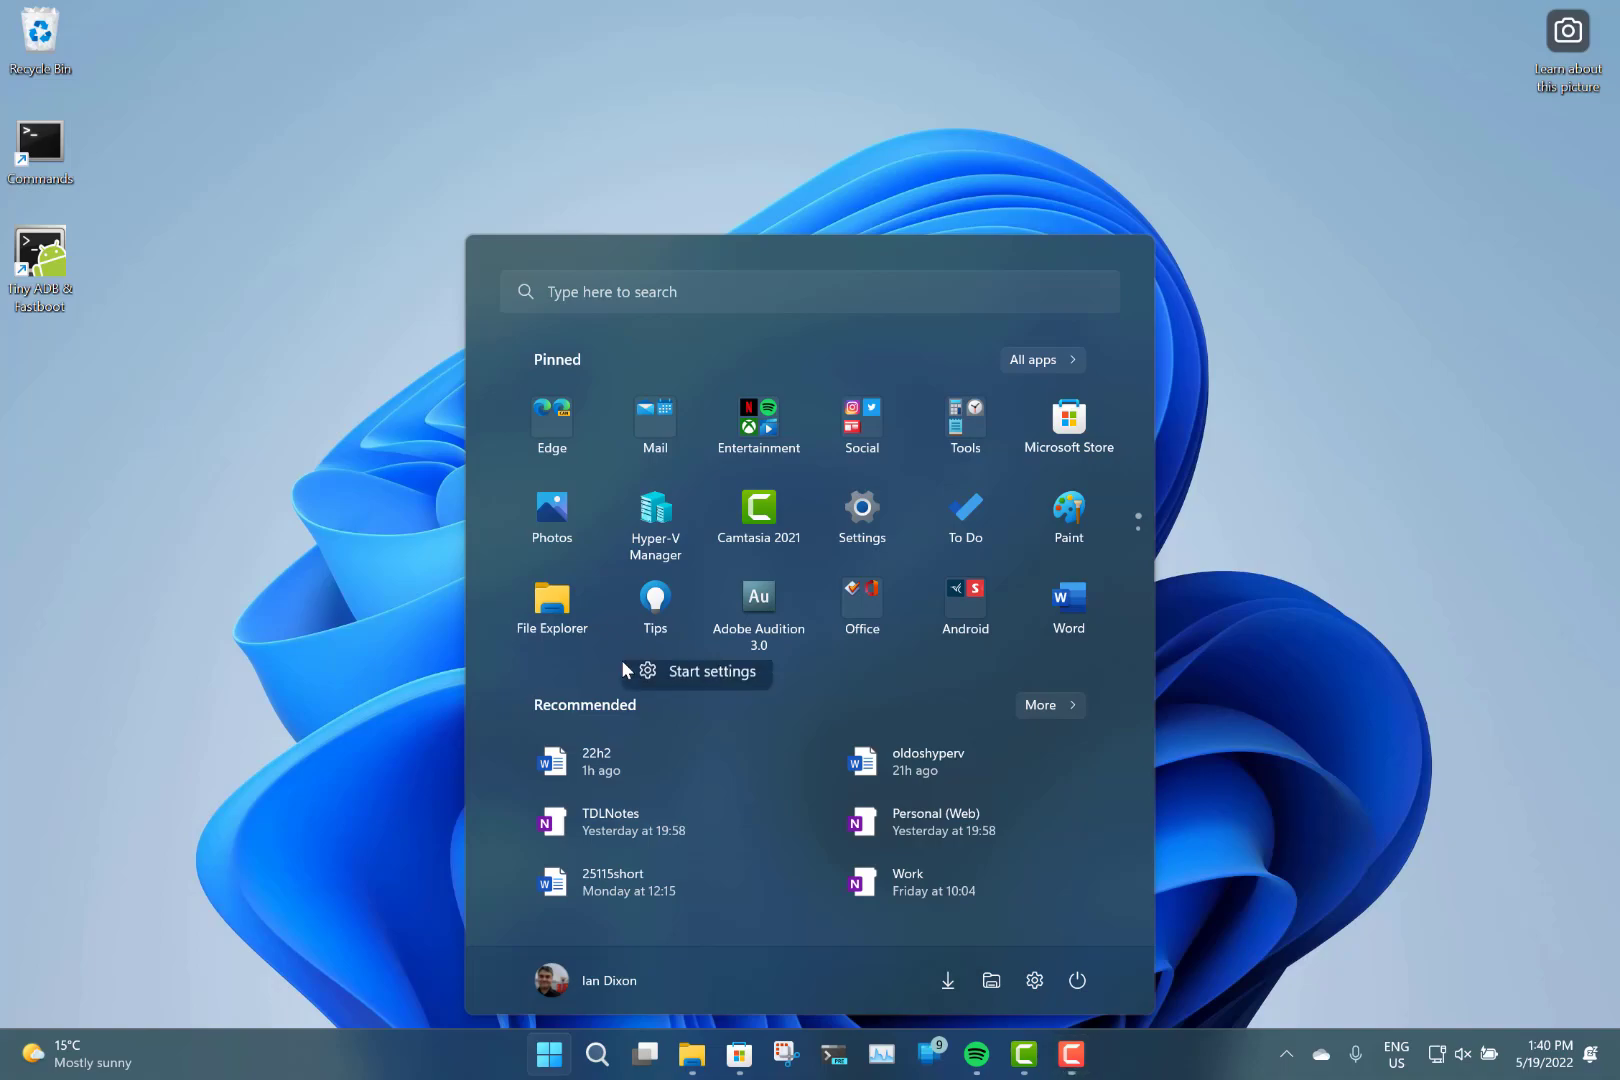
{"action": "left_click", "coordinate": [685, 681]}
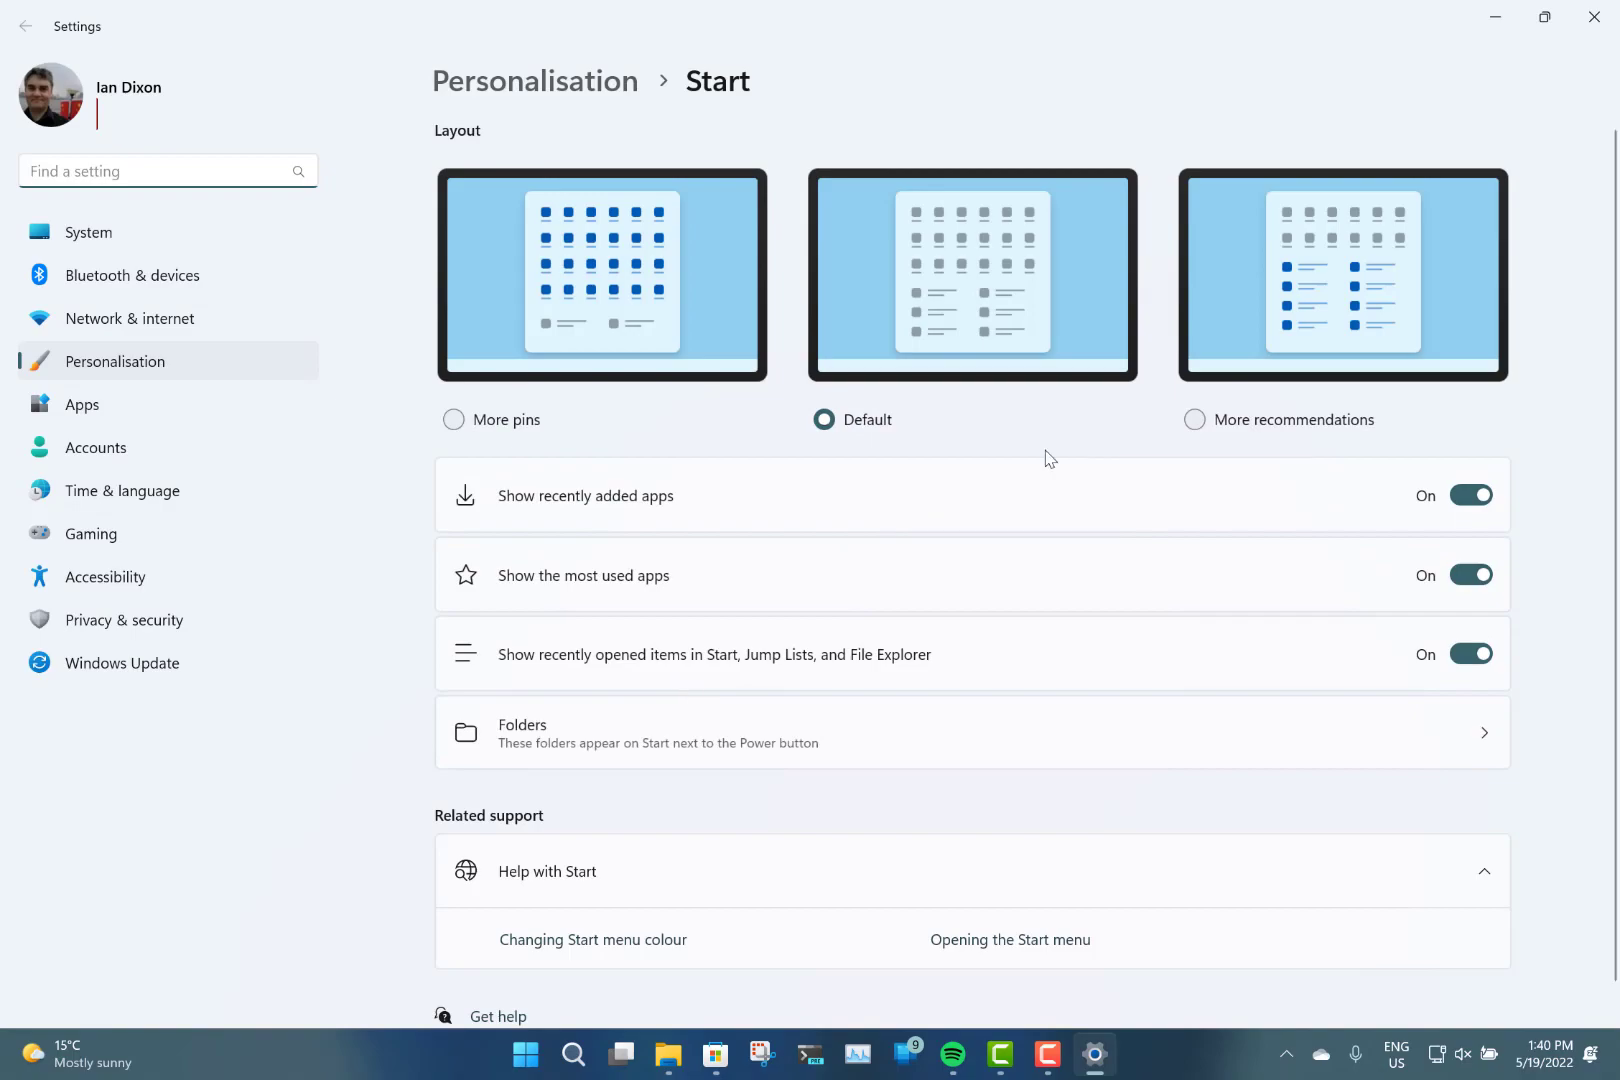
{"action": "left_click", "coordinate": [524, 419]}
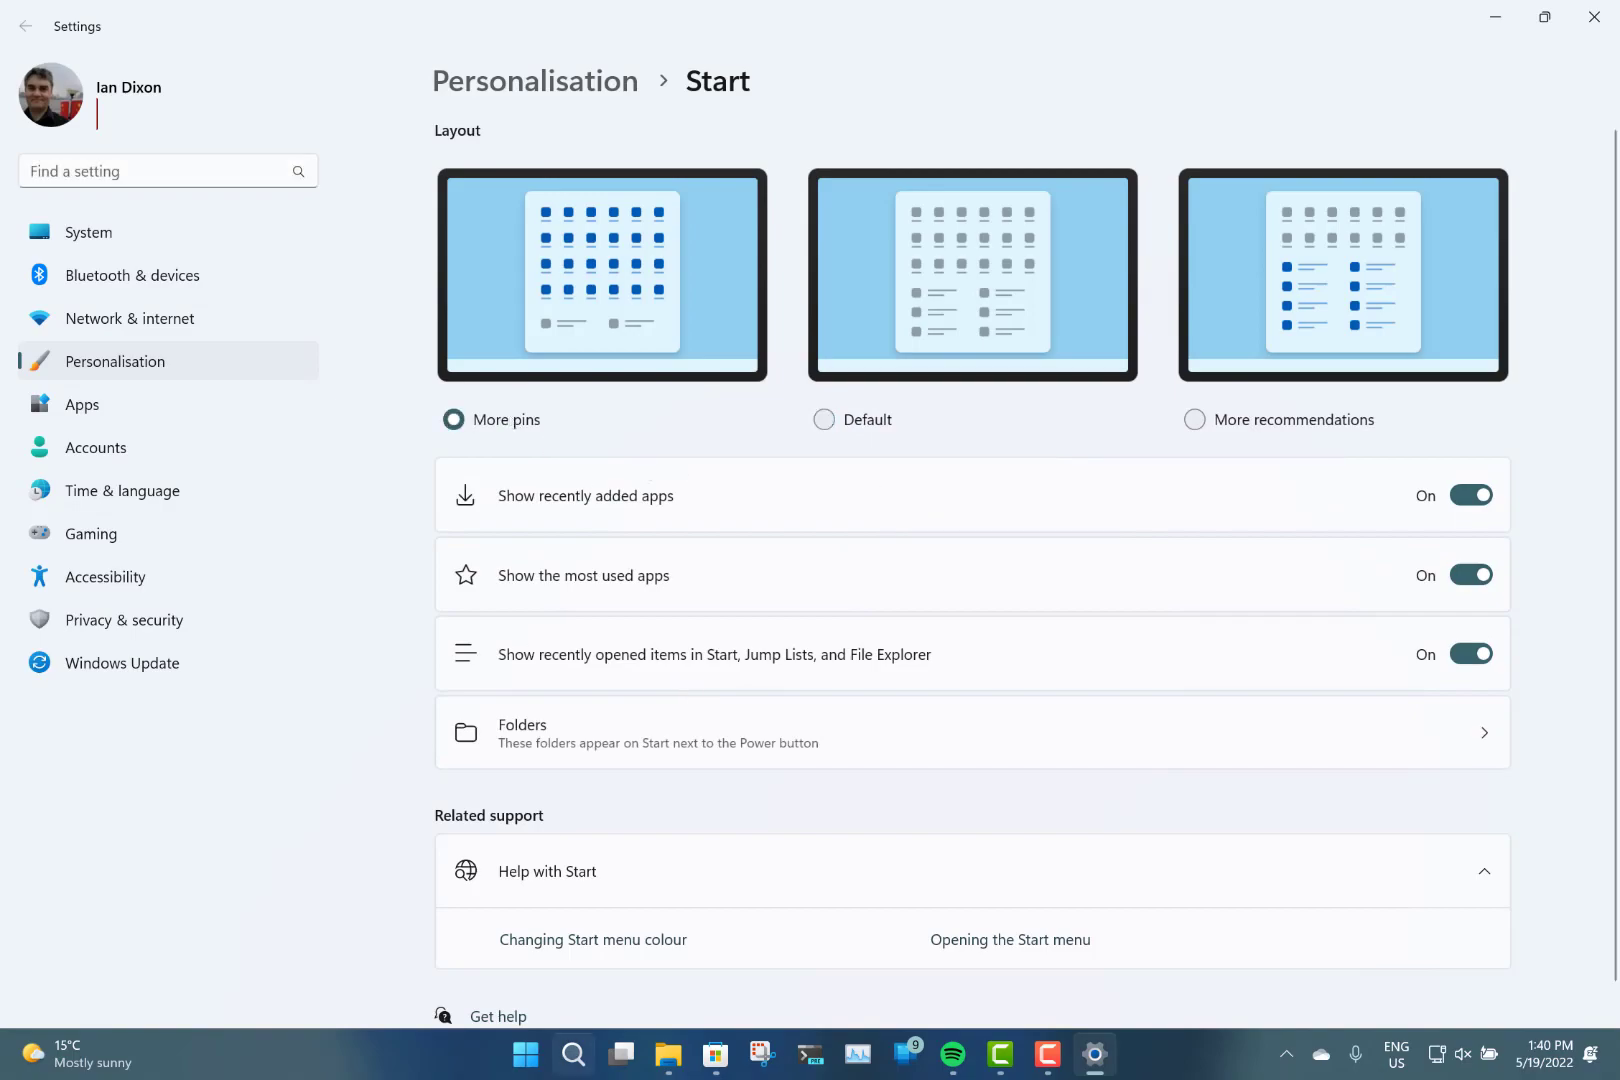
{"action": "left_click", "coordinate": [525, 1063]}
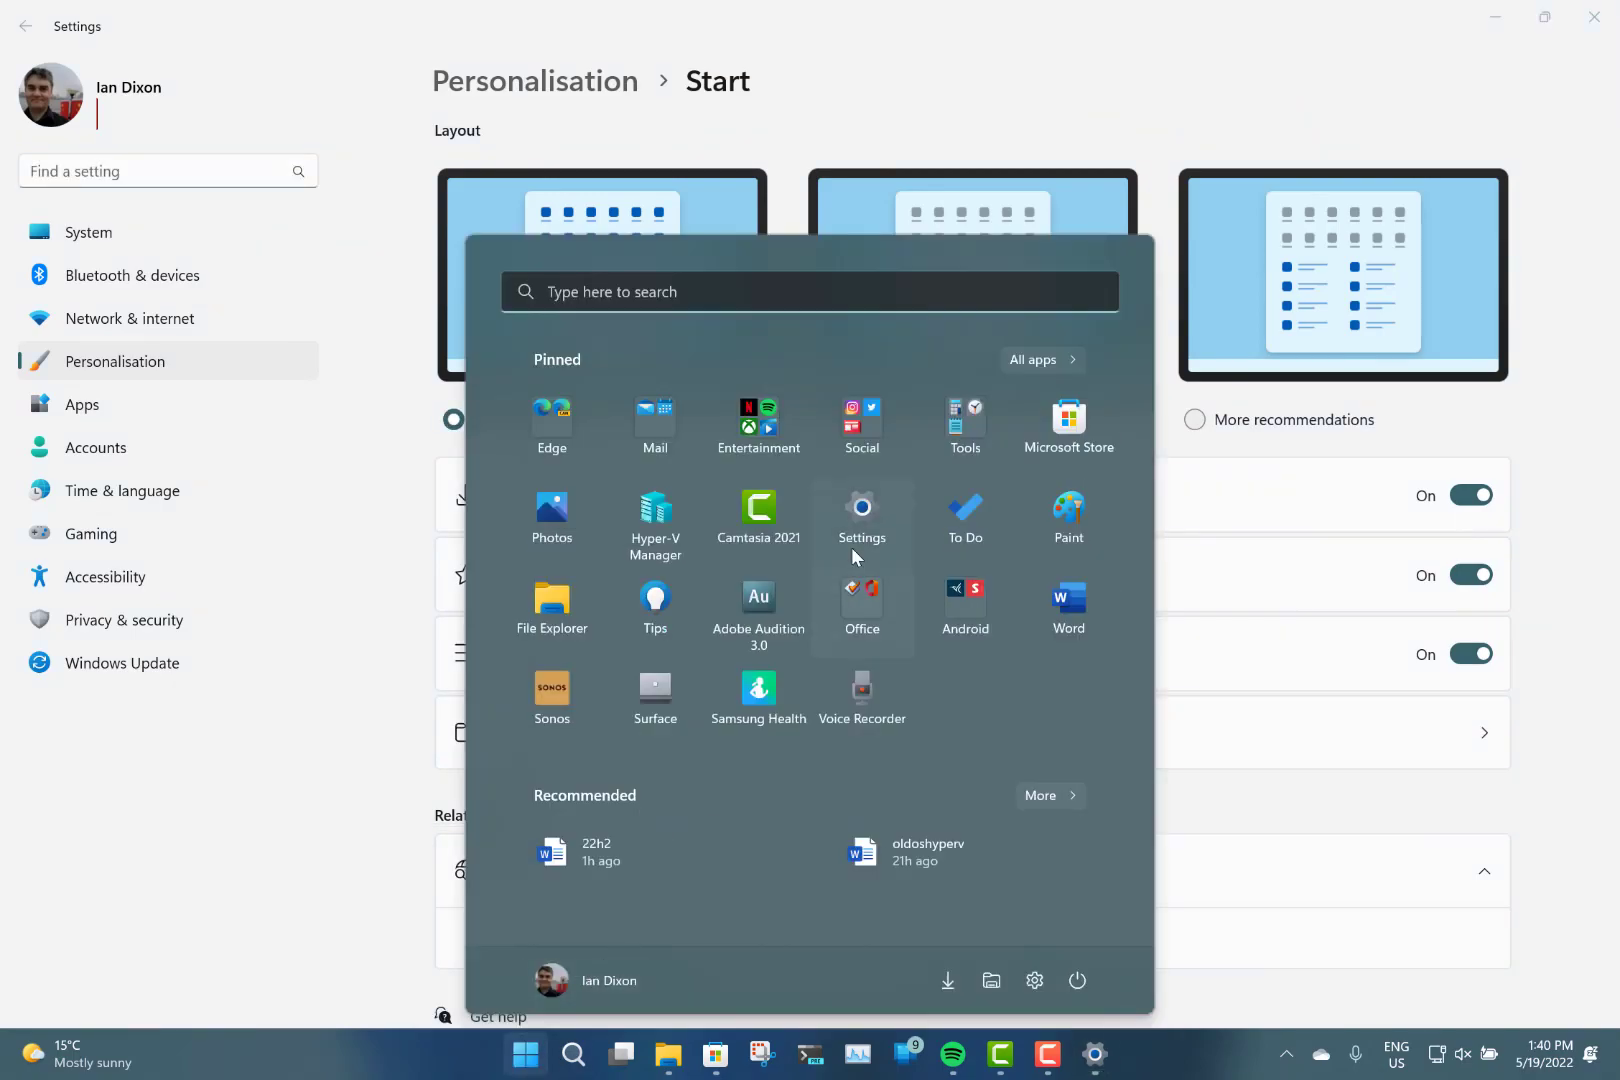
{"action": "left_click", "coordinate": [1202, 455]}
{"action": "left_click", "coordinate": [1194, 419]}
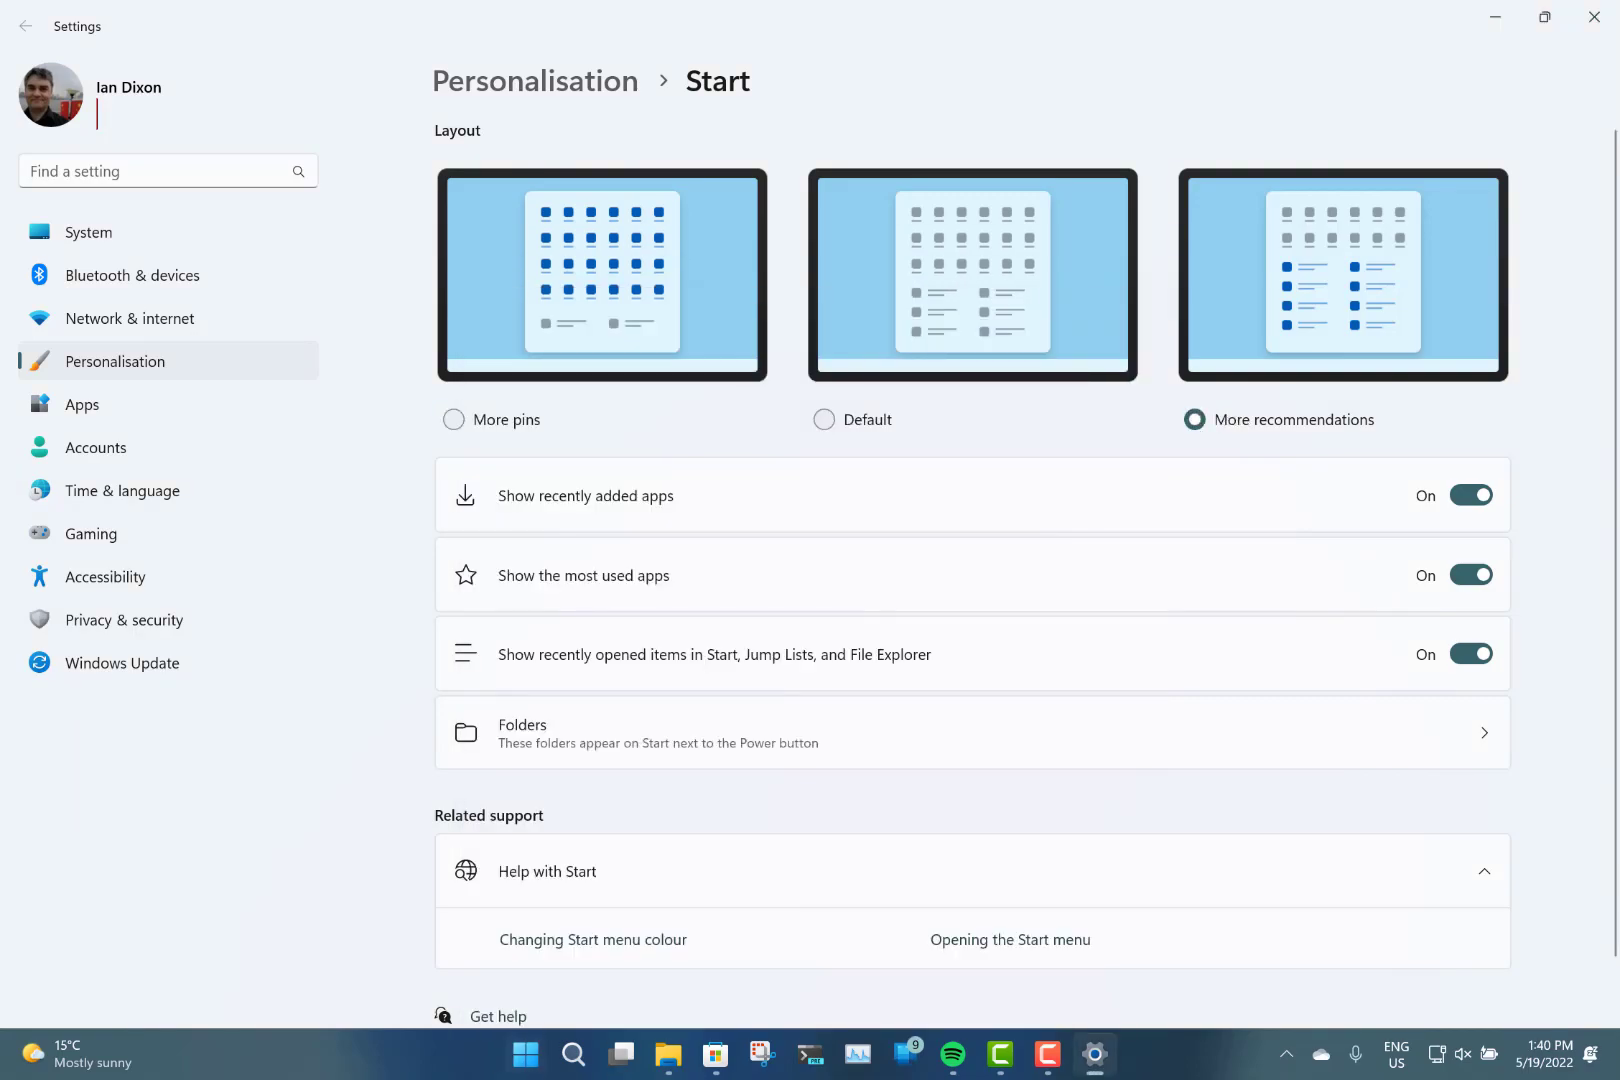
{"action": "left_click", "coordinate": [520, 1057]}
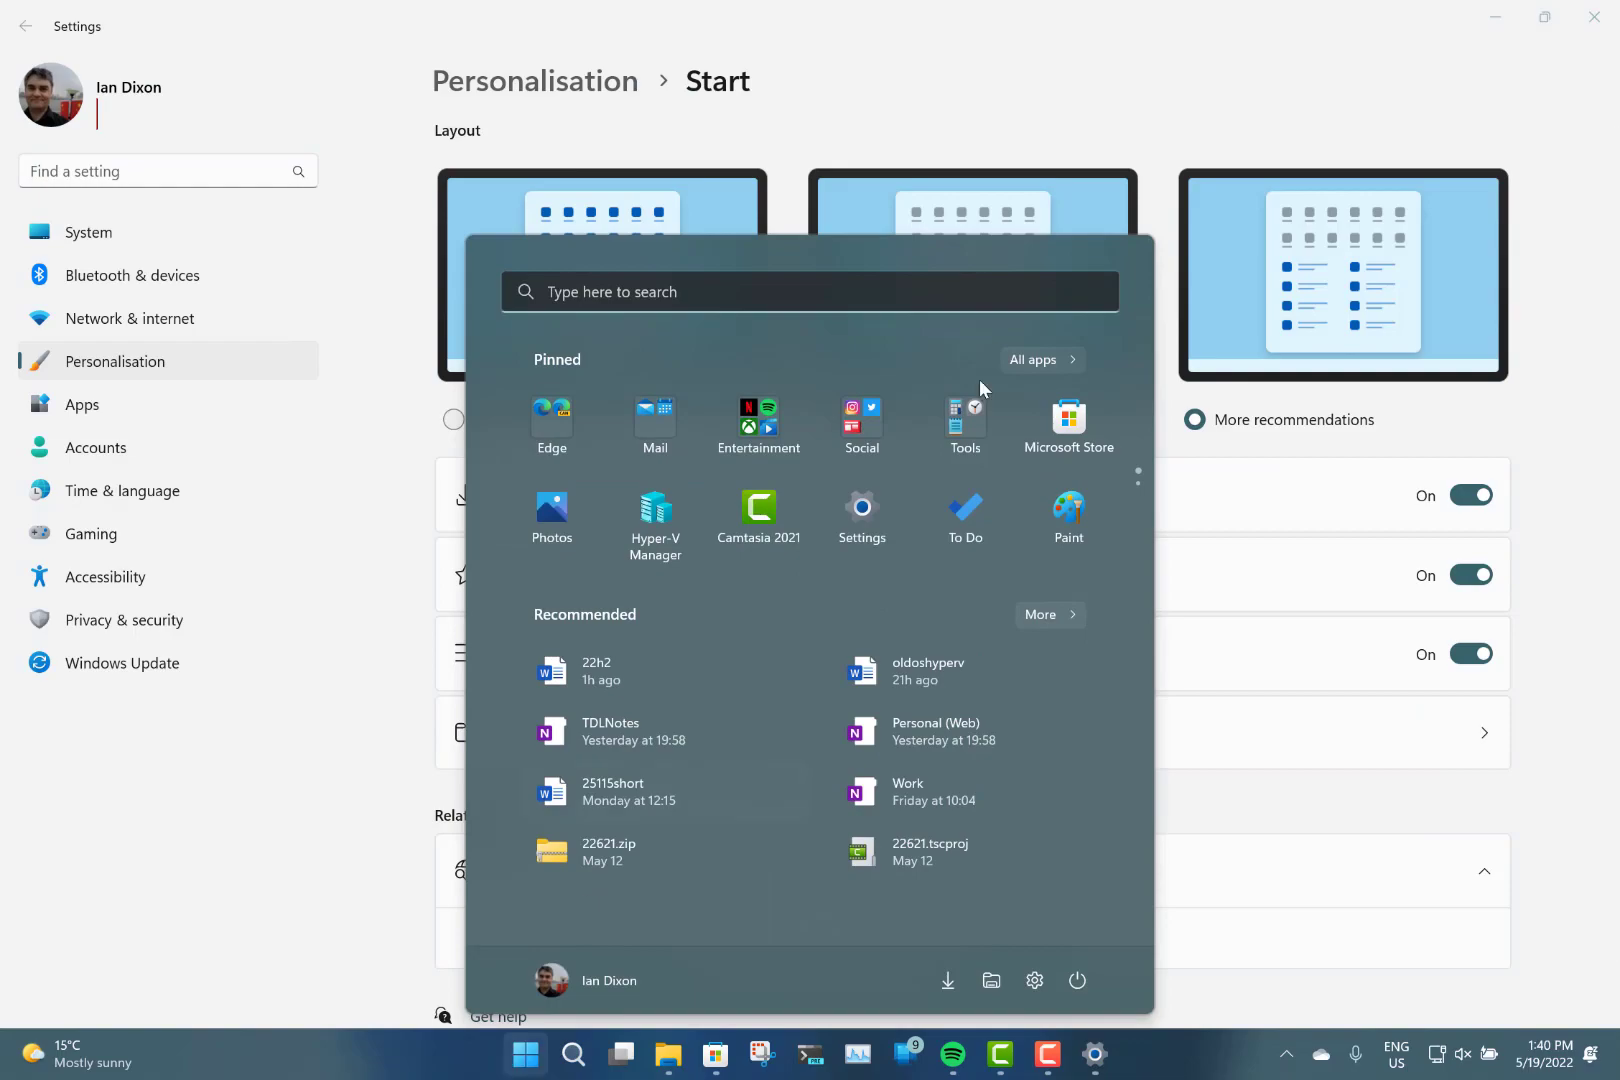
{"action": "left_click", "coordinate": [1240, 437]}
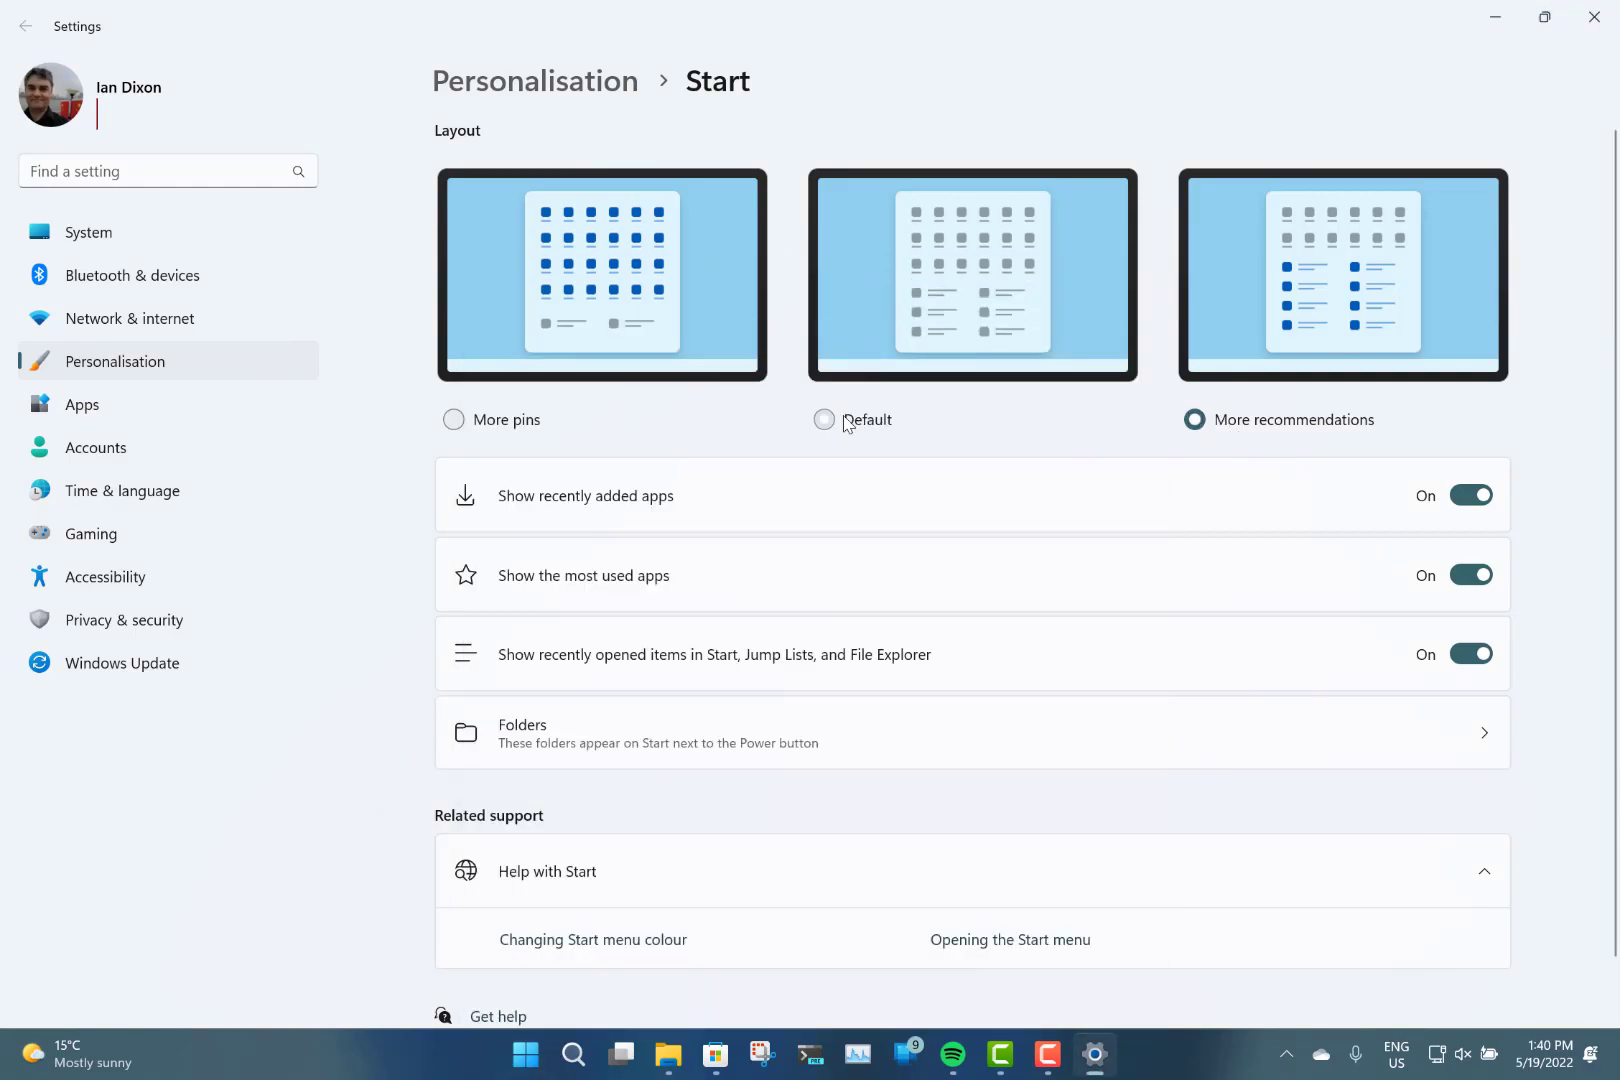
Switch the Start layout back to Default, check All apps, and show notifications and calendar.
{"action": "left_click", "coordinate": [845, 424]}
{"action": "left_click", "coordinate": [528, 1055]}
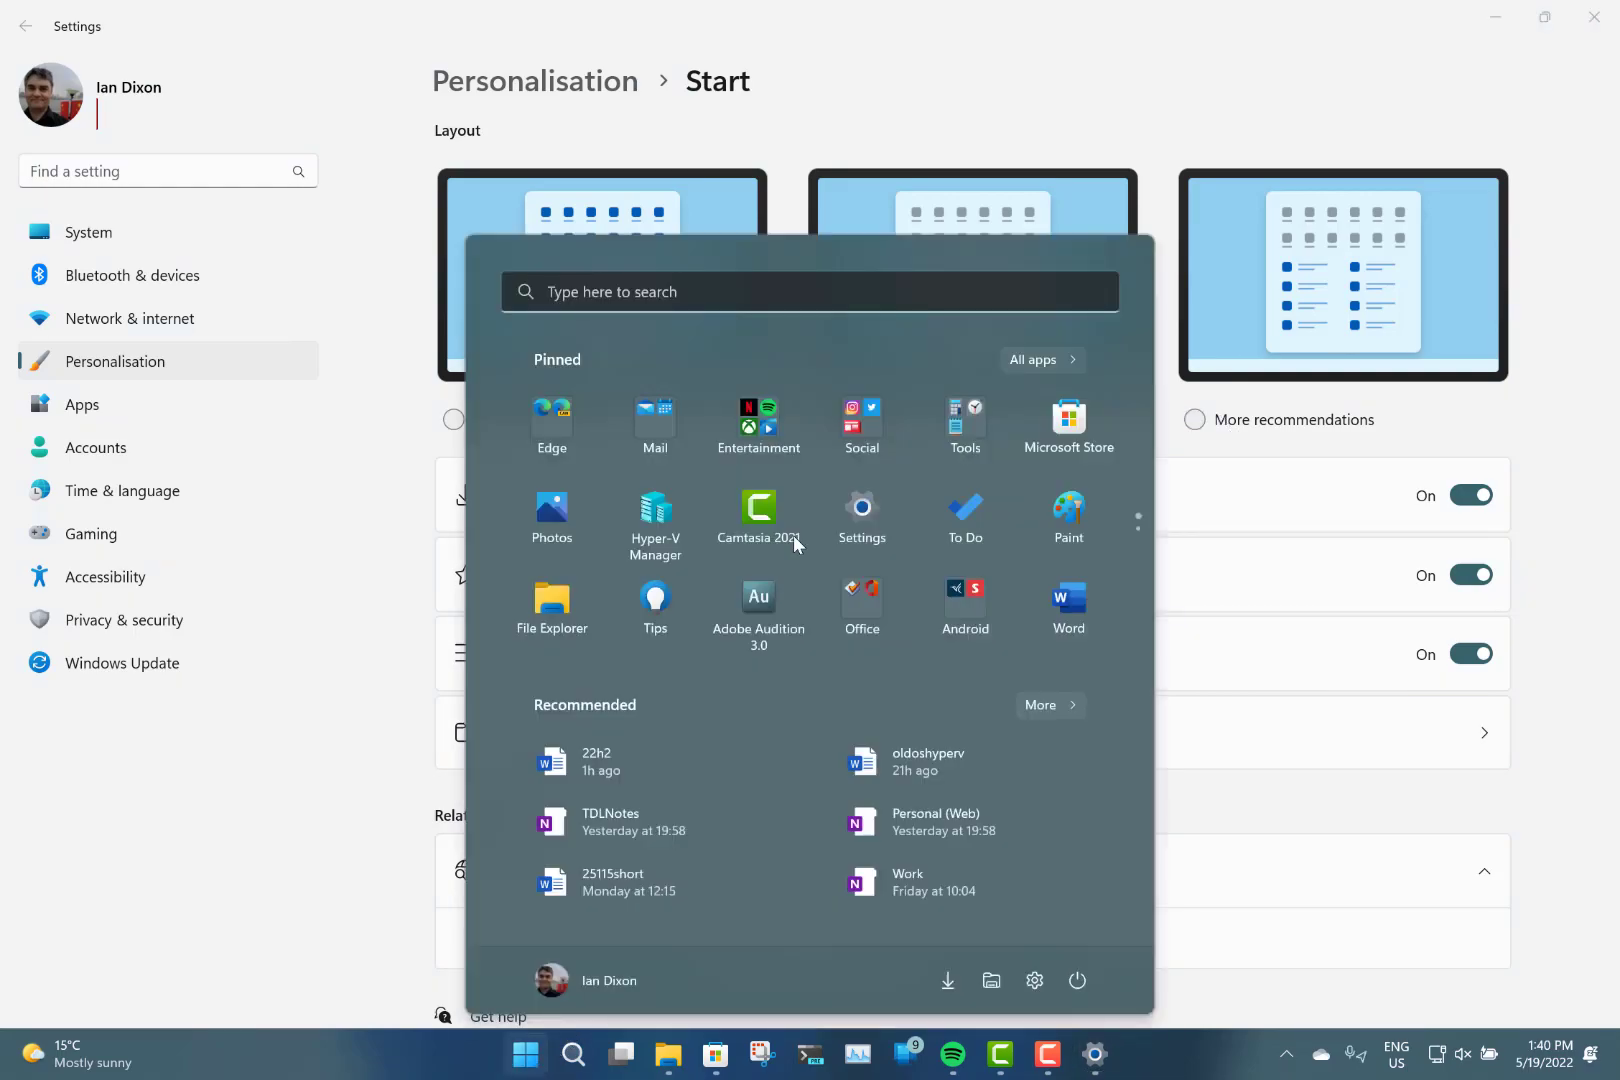
{"action": "key", "text": "Tab"}
{"action": "key", "text": "Return"}
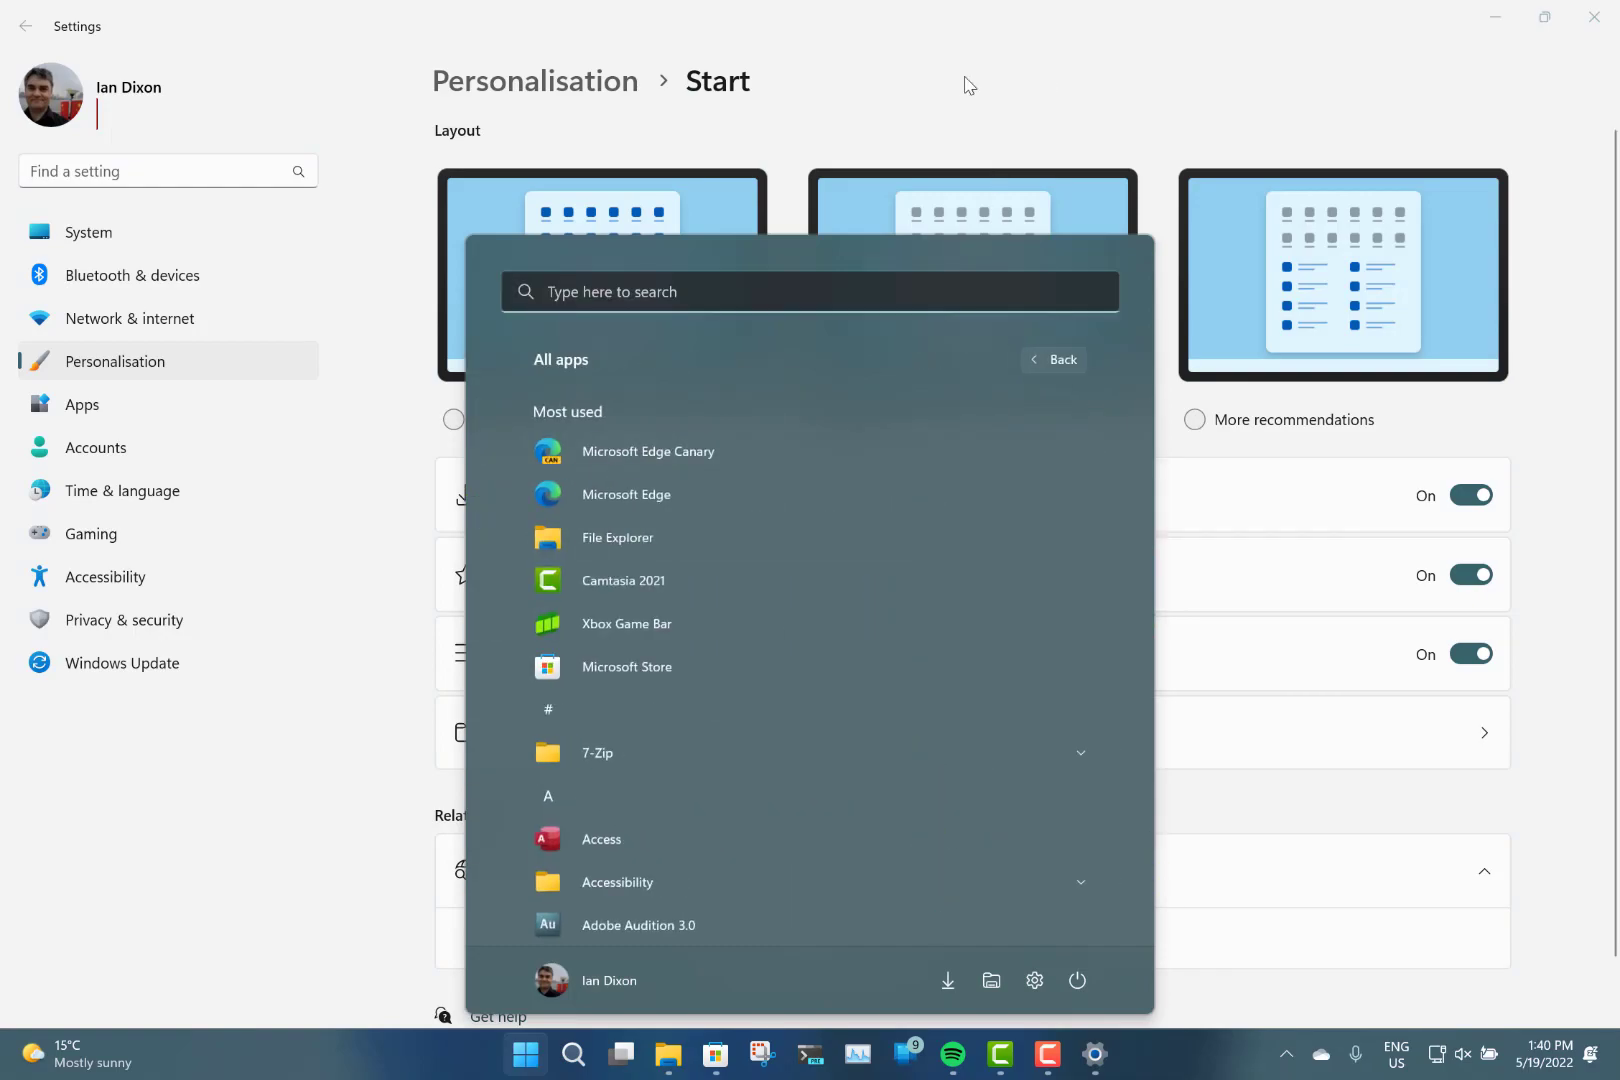
{"action": "left_click", "coordinate": [1053, 79]}
{"action": "key", "text": "super+n"}
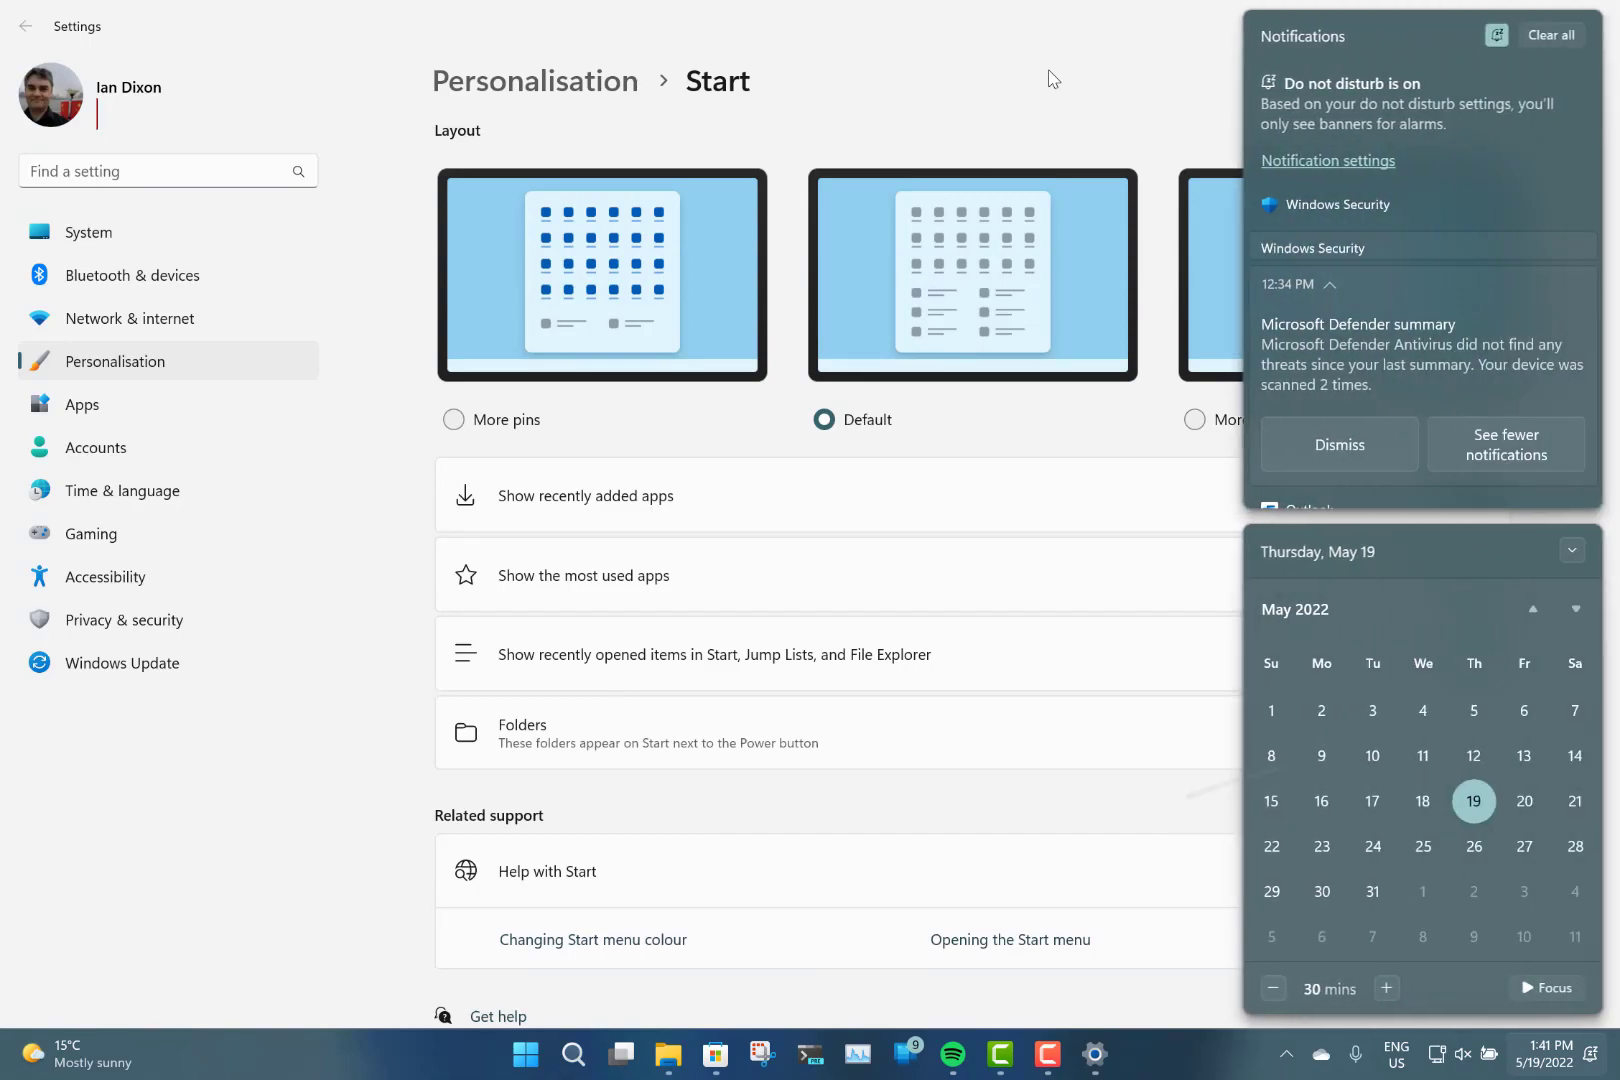
Toggle the notifications and quick settings panels, then unmute and raise the volume to 64.
{"action": "key", "text": "super+n"}
{"action": "key", "text": "super+n"}
{"action": "key", "text": "super+n"}
{"action": "key", "text": "super+n"}
{"action": "key", "text": "super+n"}
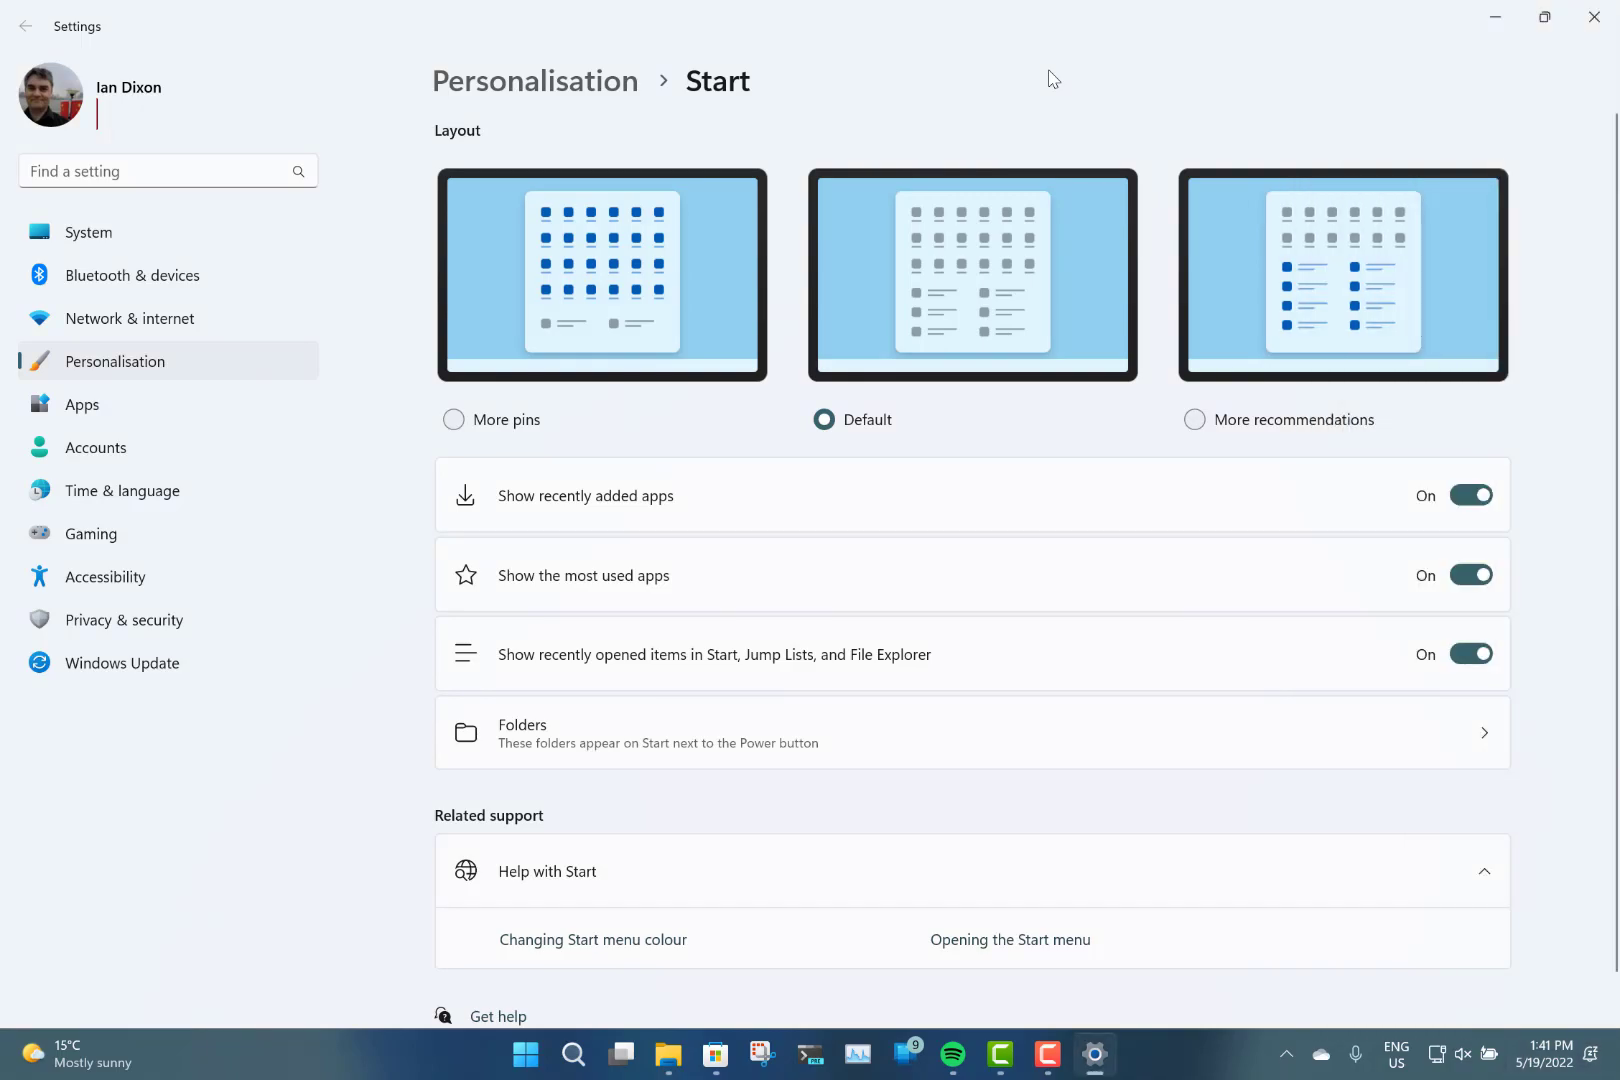
{"action": "key", "text": "super+a"}
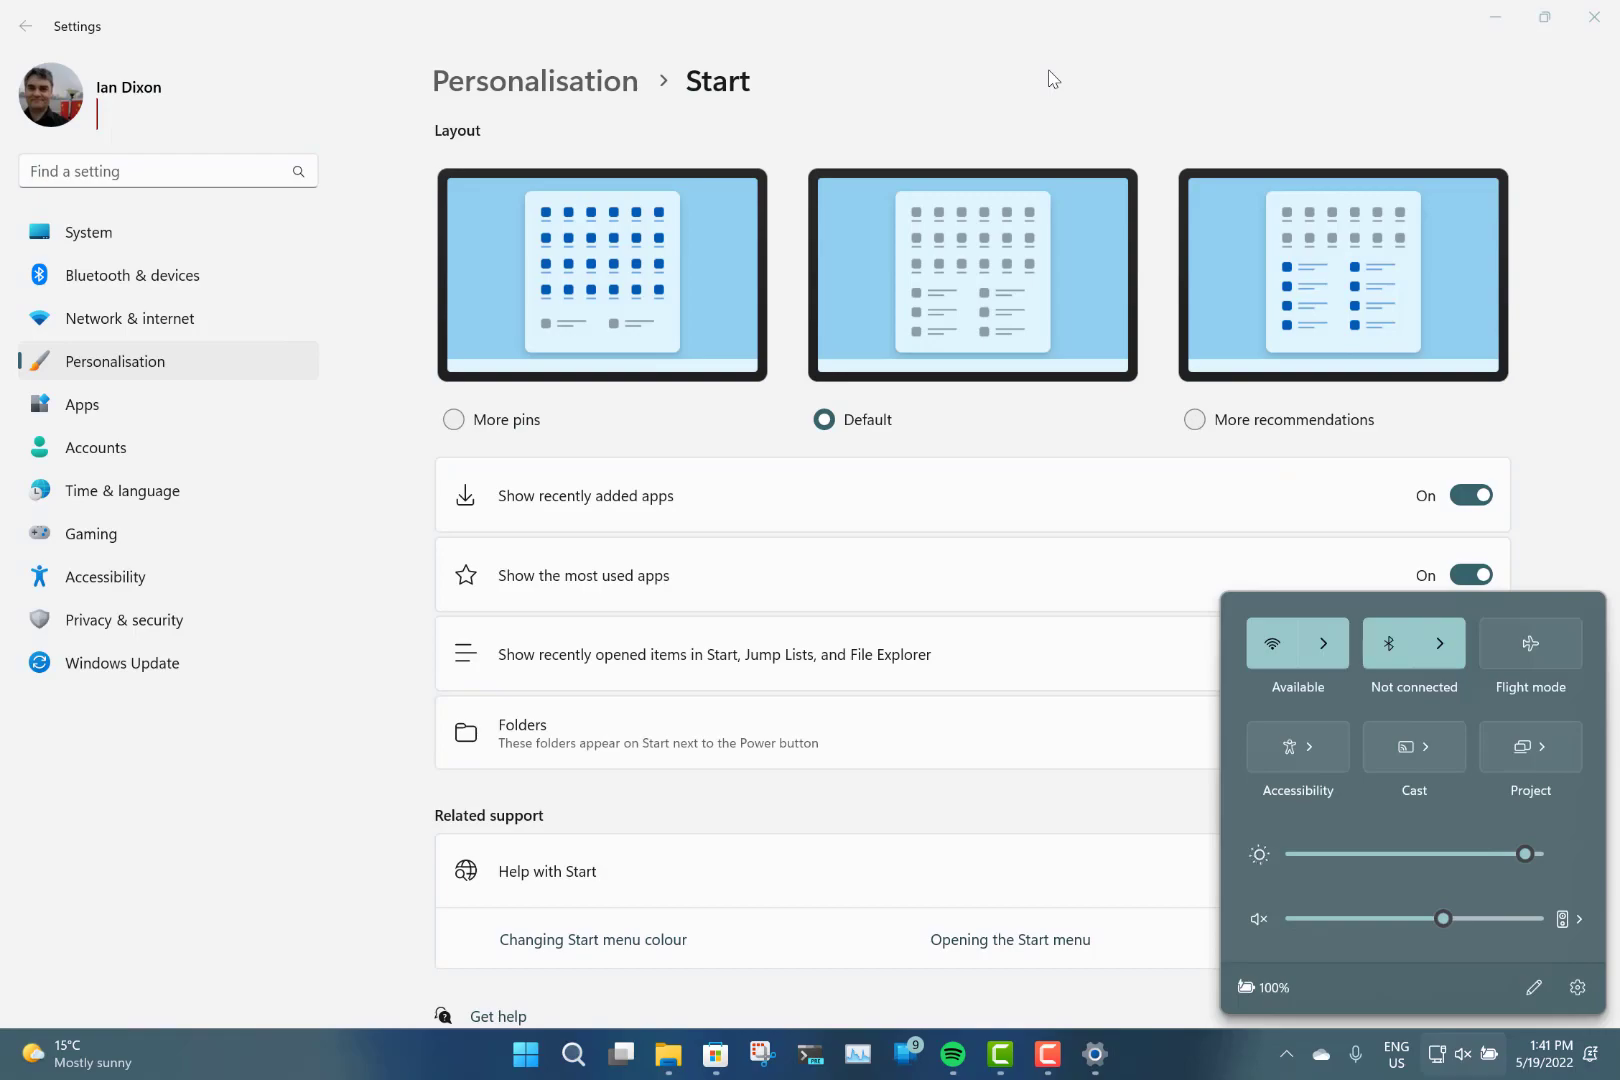
{"action": "key", "text": "super+a"}
{"action": "key", "text": "super+a"}
{"action": "key", "text": "super+a"}
{"action": "key", "text": "super+a"}
{"action": "left_click", "coordinate": [205, 835]}
{"action": "key", "text": "XF86AudioLowerVolume"}
{"action": "key", "text": "XF86AudioLowerVolume"}
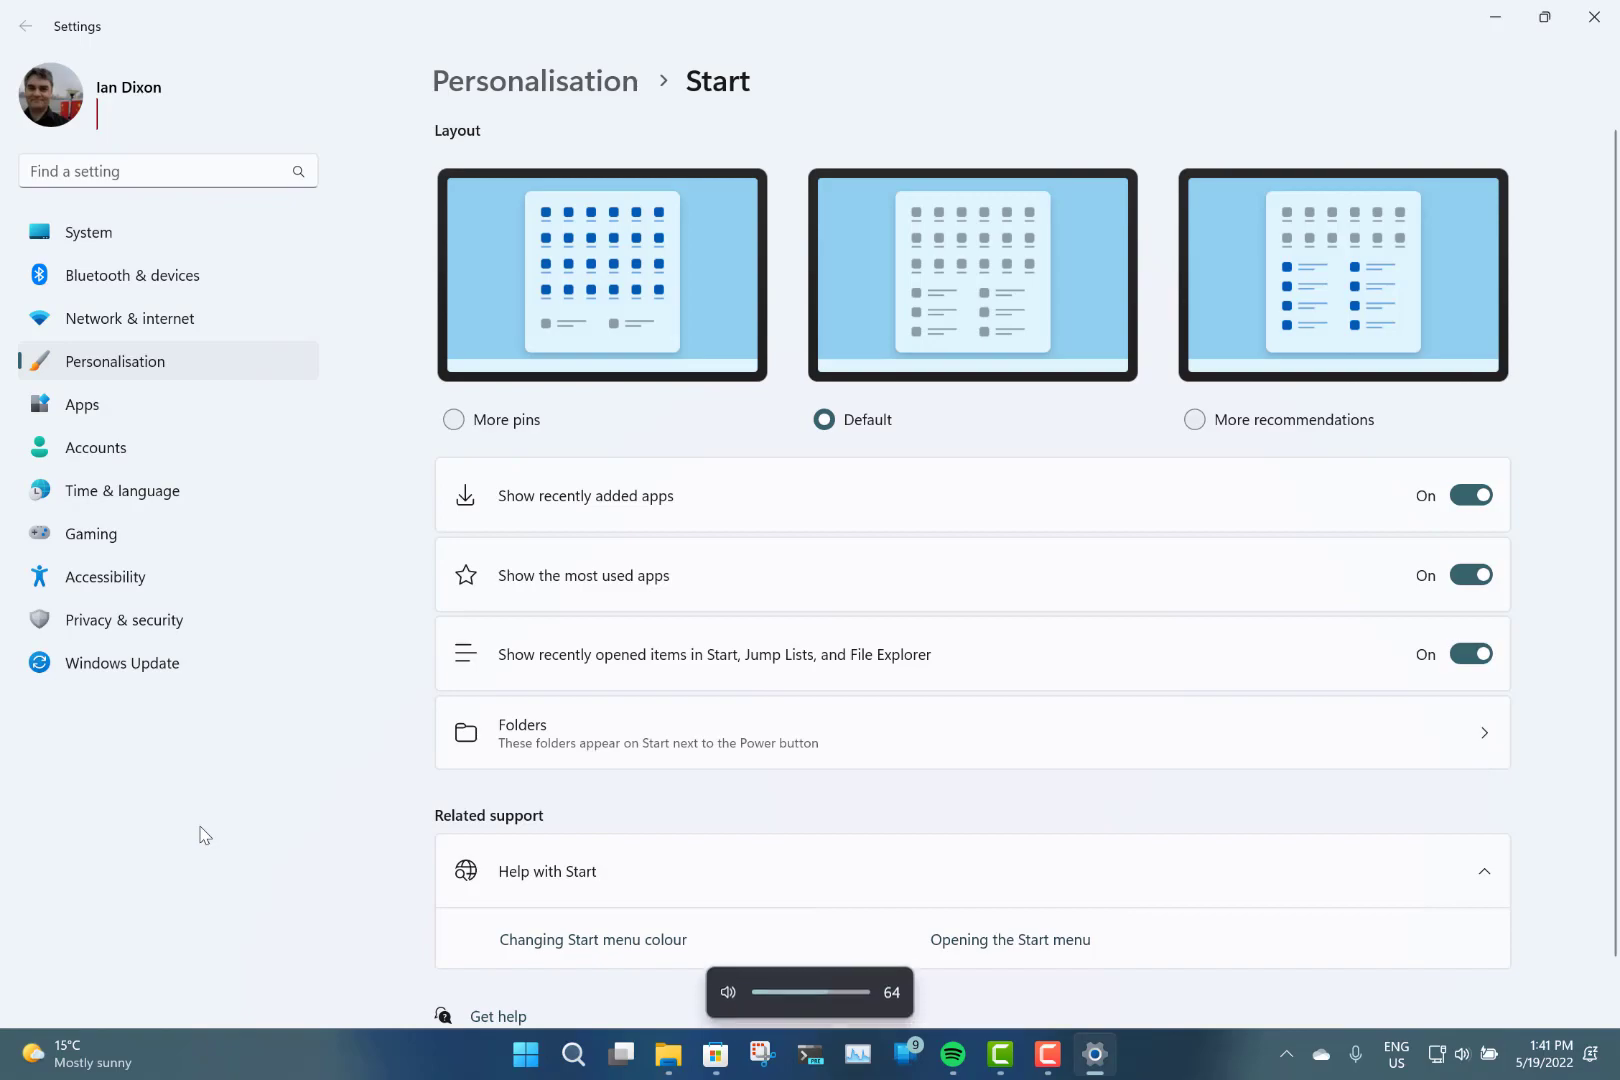
{"action": "key", "text": "XF86AudioRaiseVolume"}
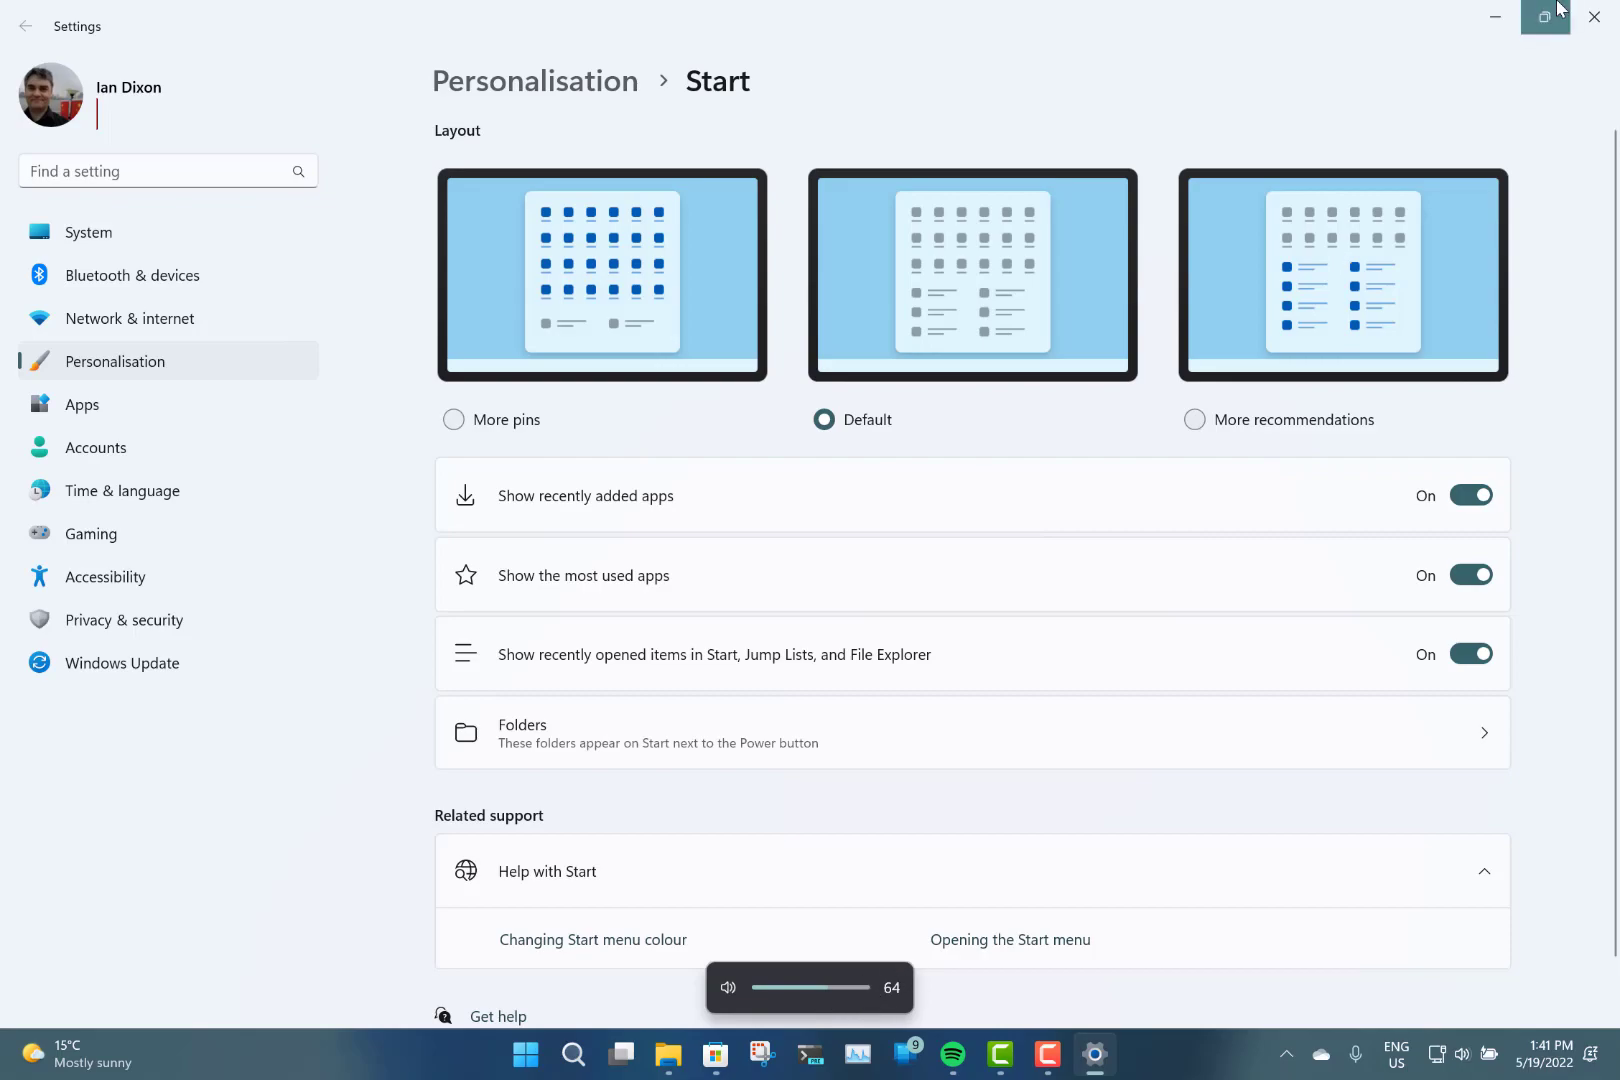
Open File Explorer, snap it top-left, then pull it back out and bring up snap layouts.
{"action": "left_click", "coordinate": [1495, 14]}
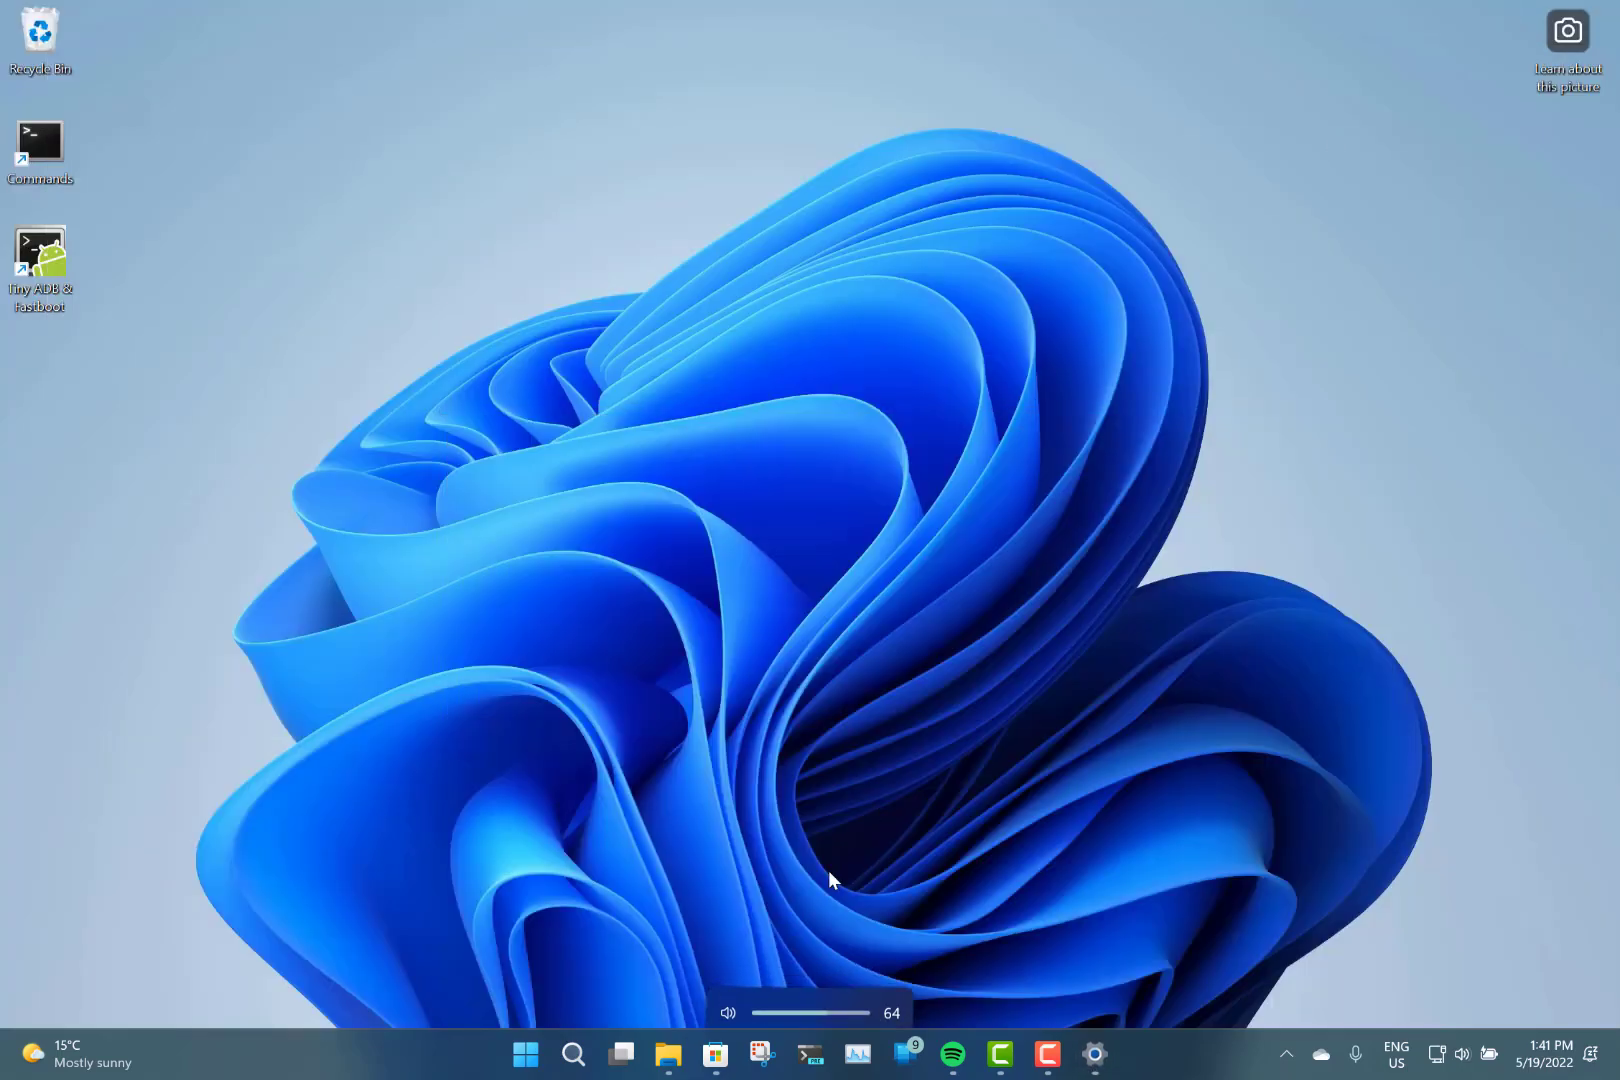
{"action": "left_click", "coordinate": [667, 1069]}
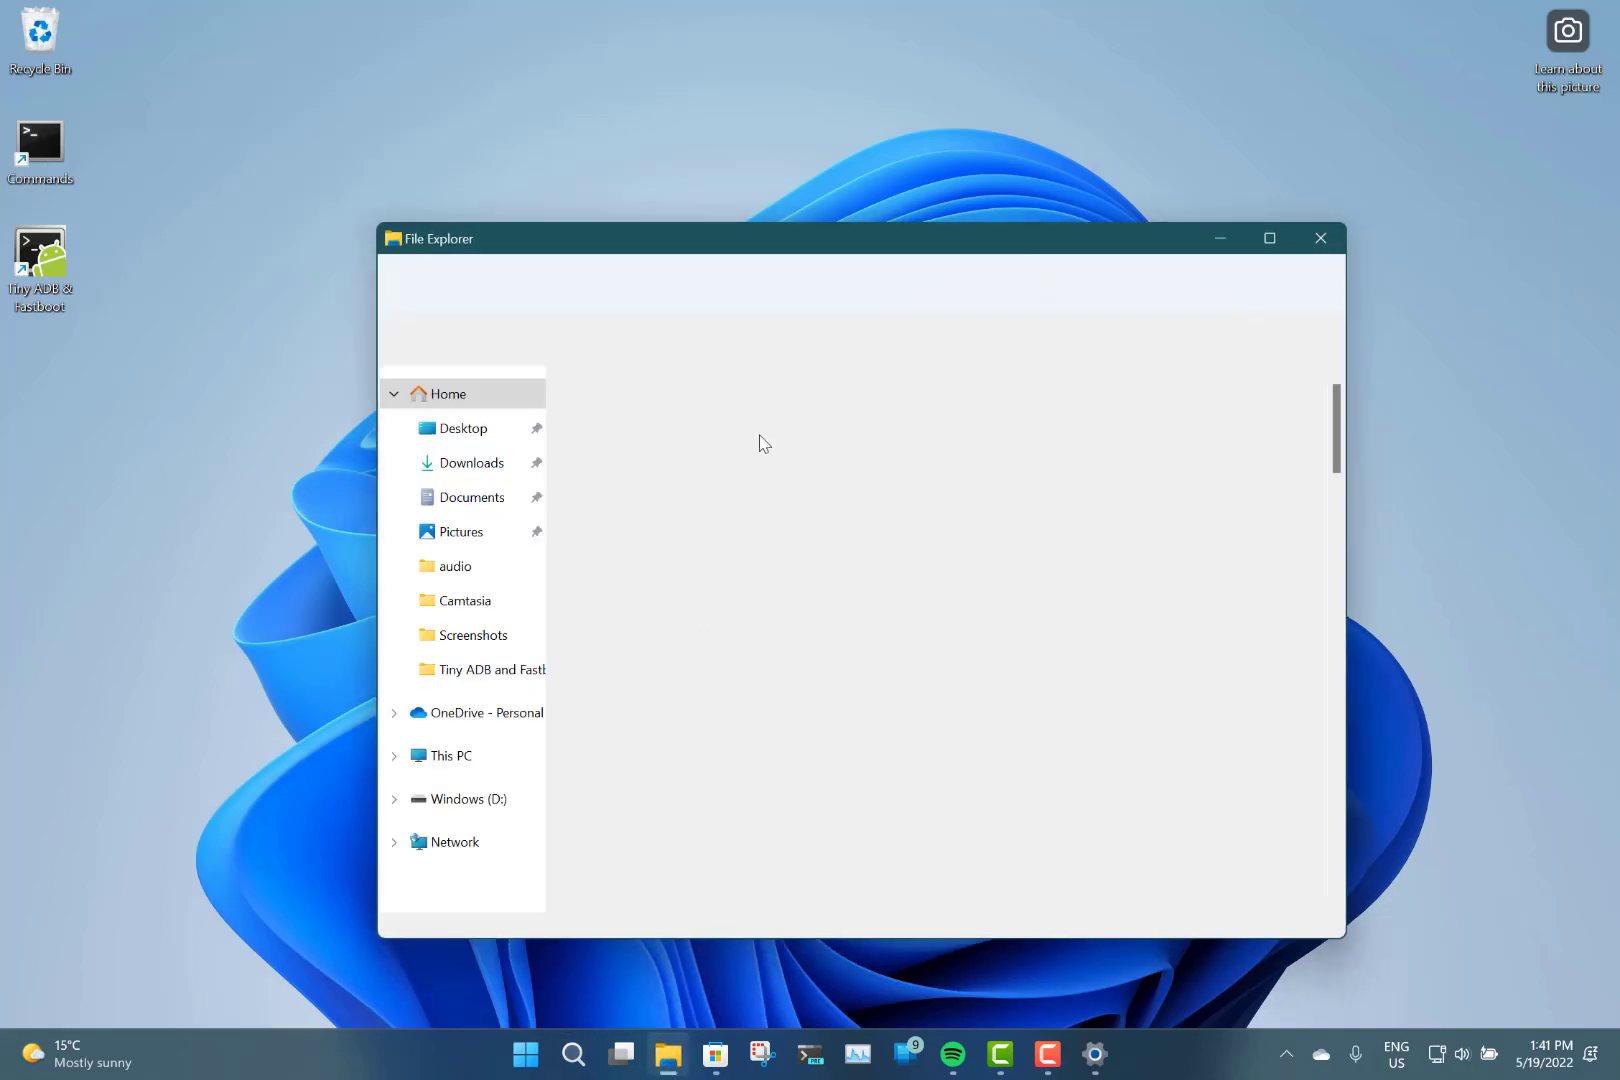
{"action": "left_click_drag", "start_coordinate": [885, 249], "coordinate": [941, 55]}
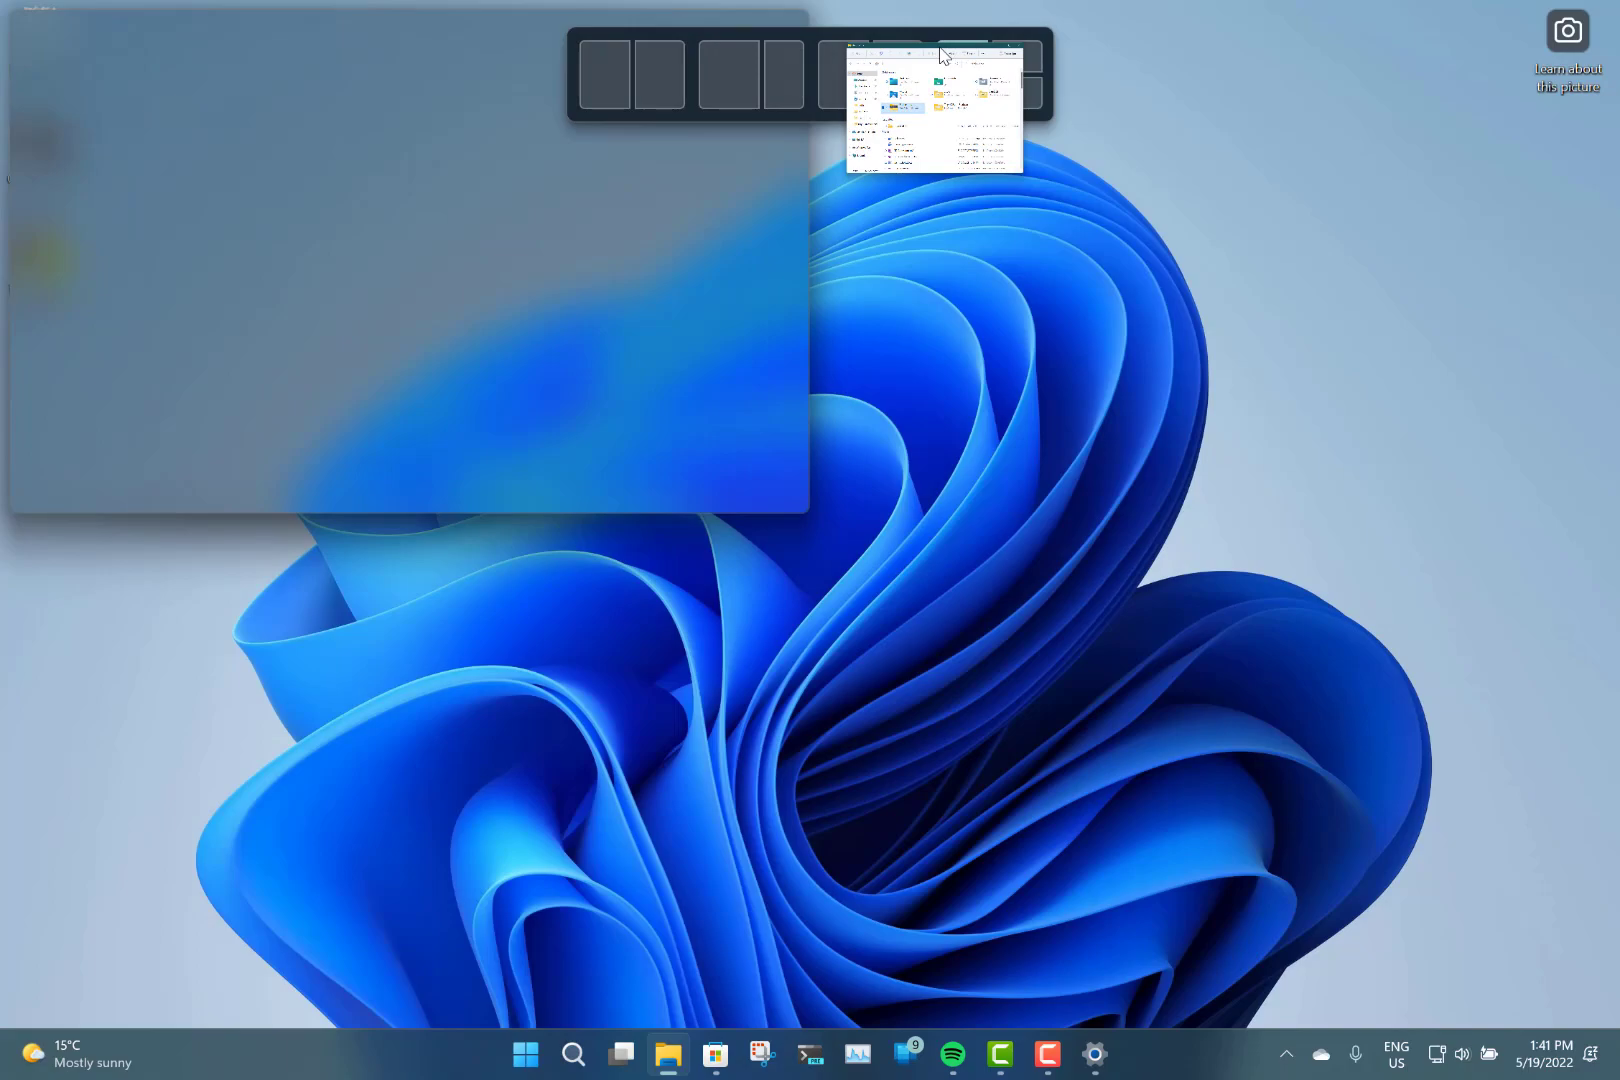
{"action": "left_click_drag", "start_coordinate": [941, 55], "coordinate": [945, 56]}
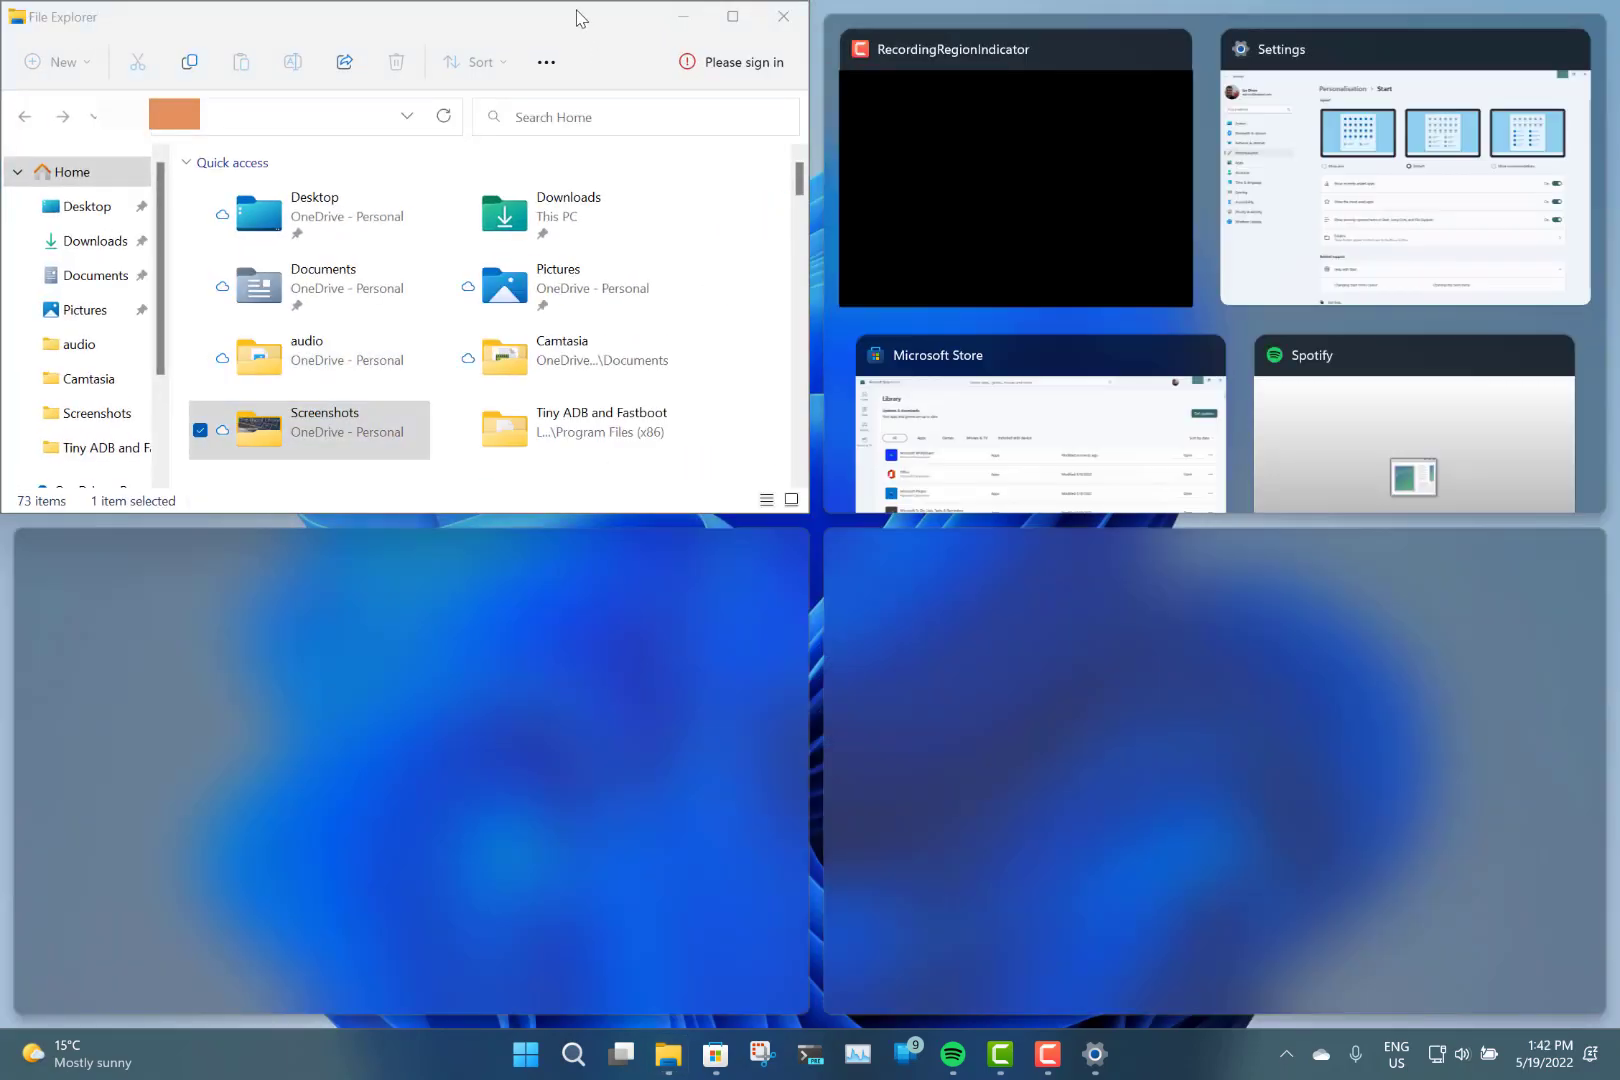
{"action": "left_click", "coordinate": [577, 17]}
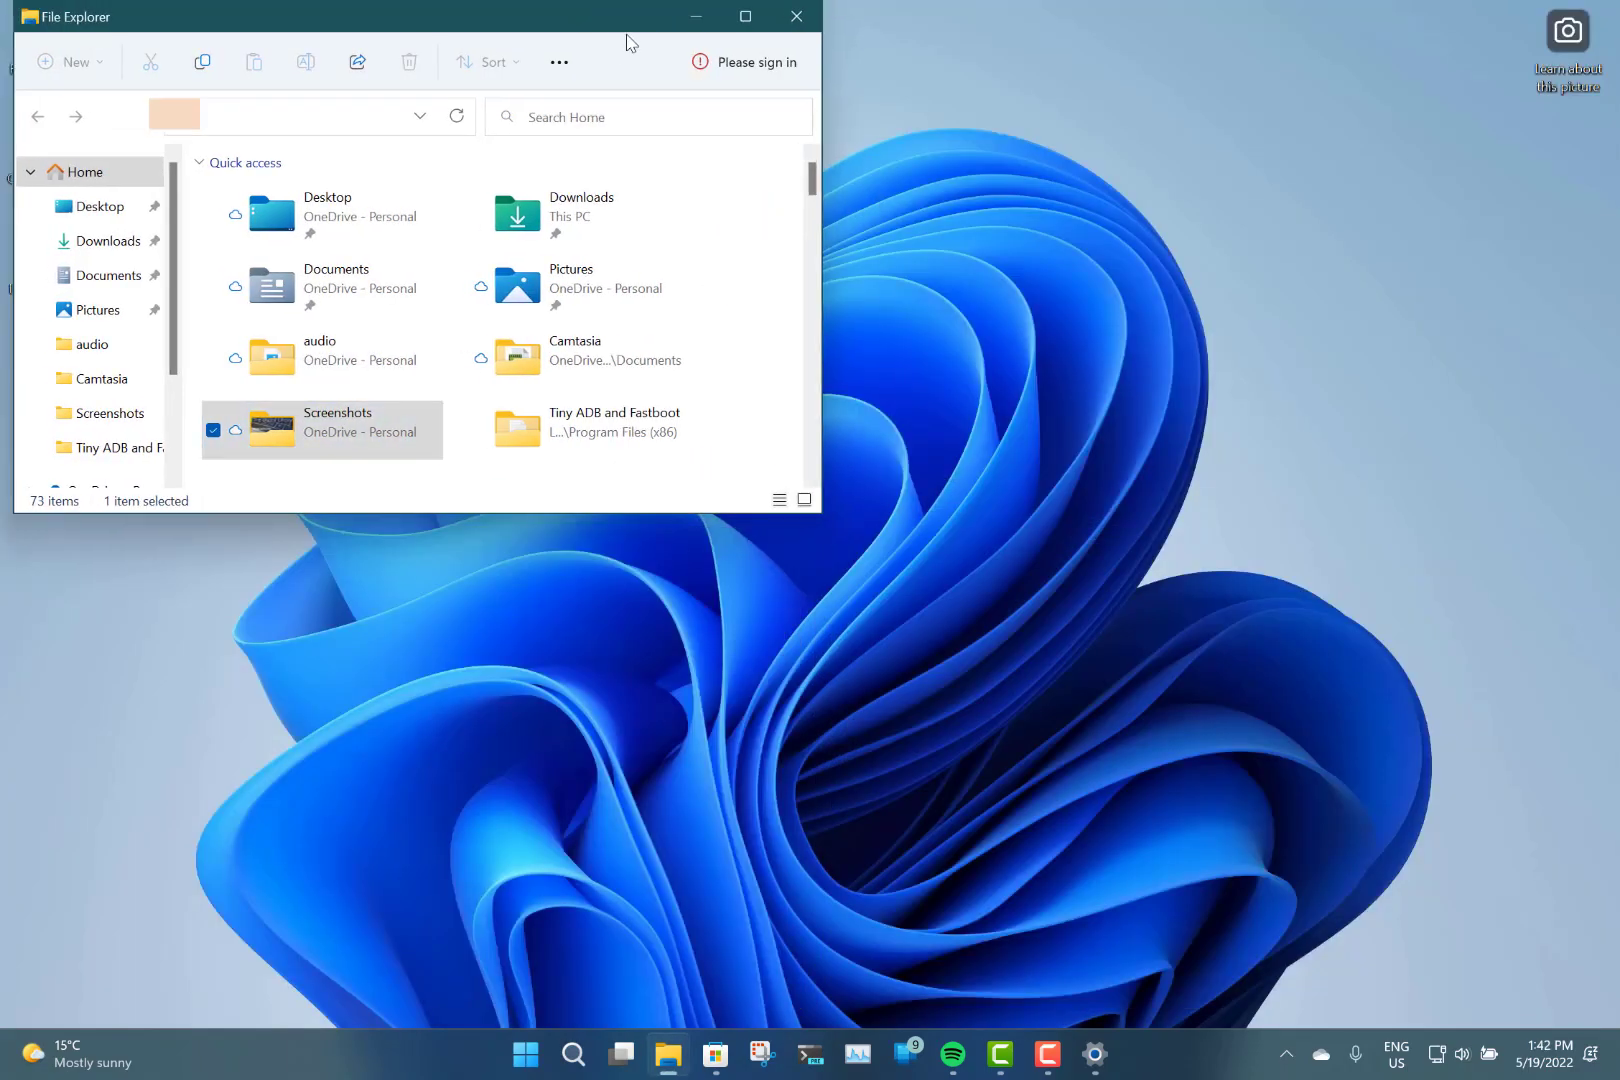
{"action": "left_click_drag", "start_coordinate": [680, 20], "coordinate": [828, 12]}
{"action": "key", "text": "super+z"}
{"action": "left_click", "coordinate": [936, 53]}
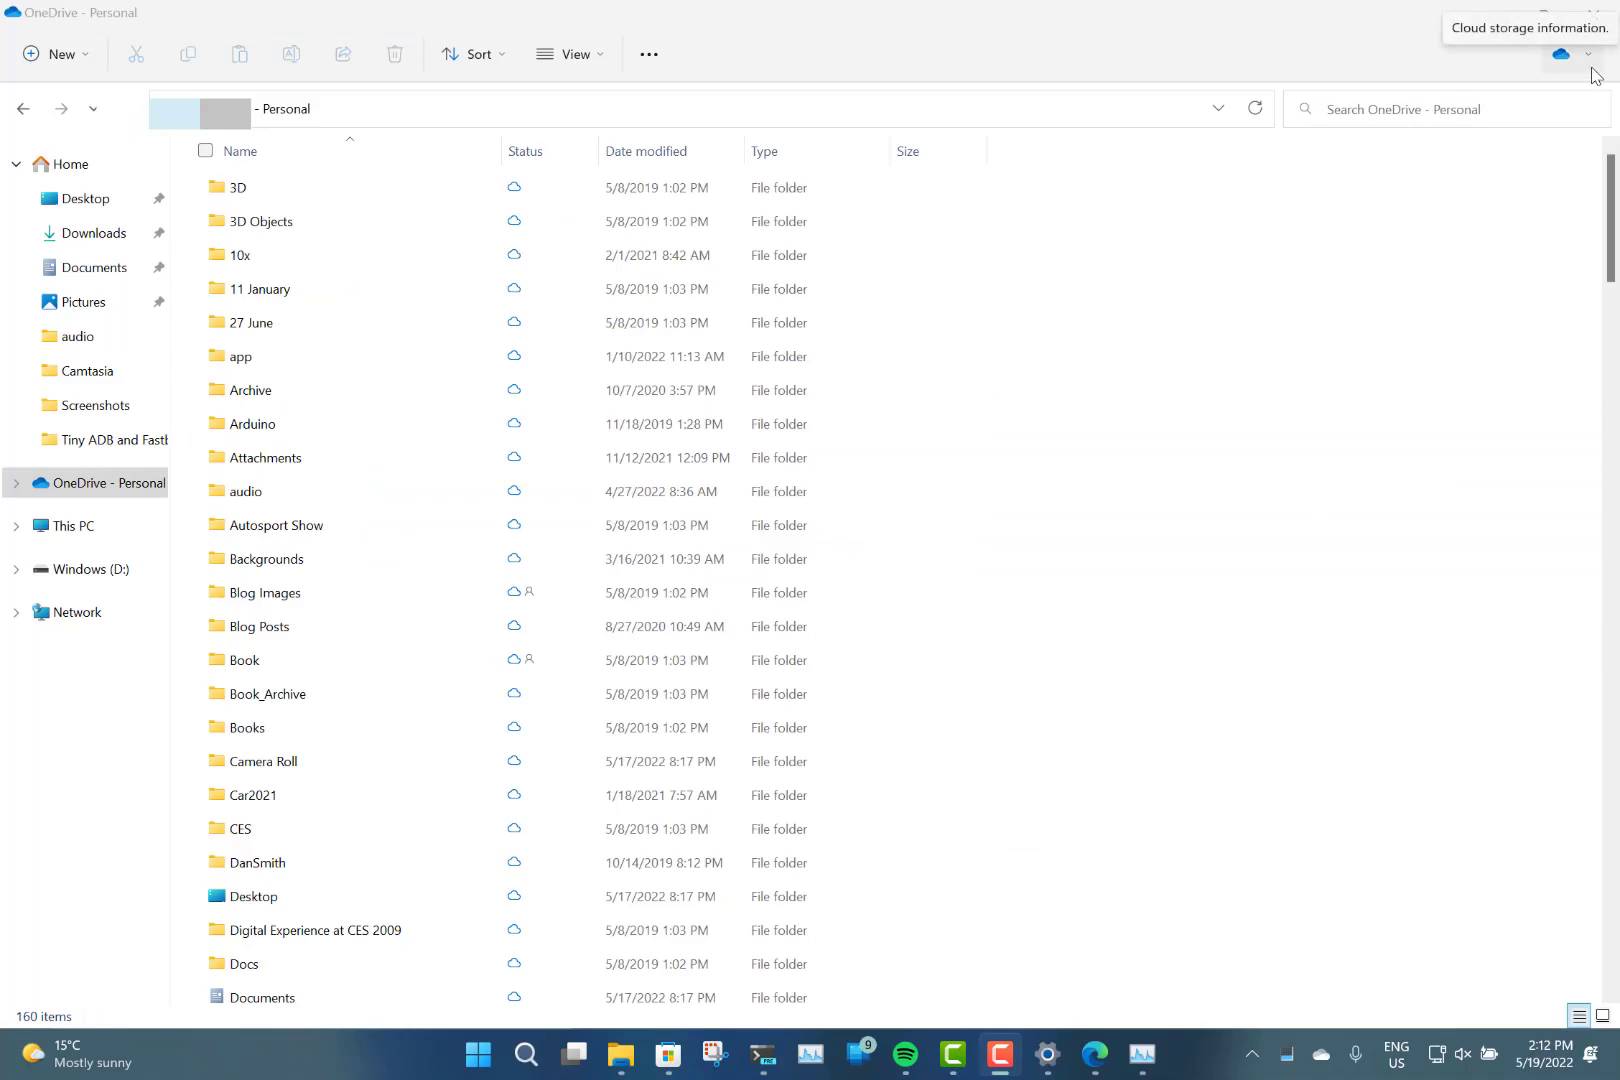
{"action": "left_click", "coordinate": [1592, 68]}
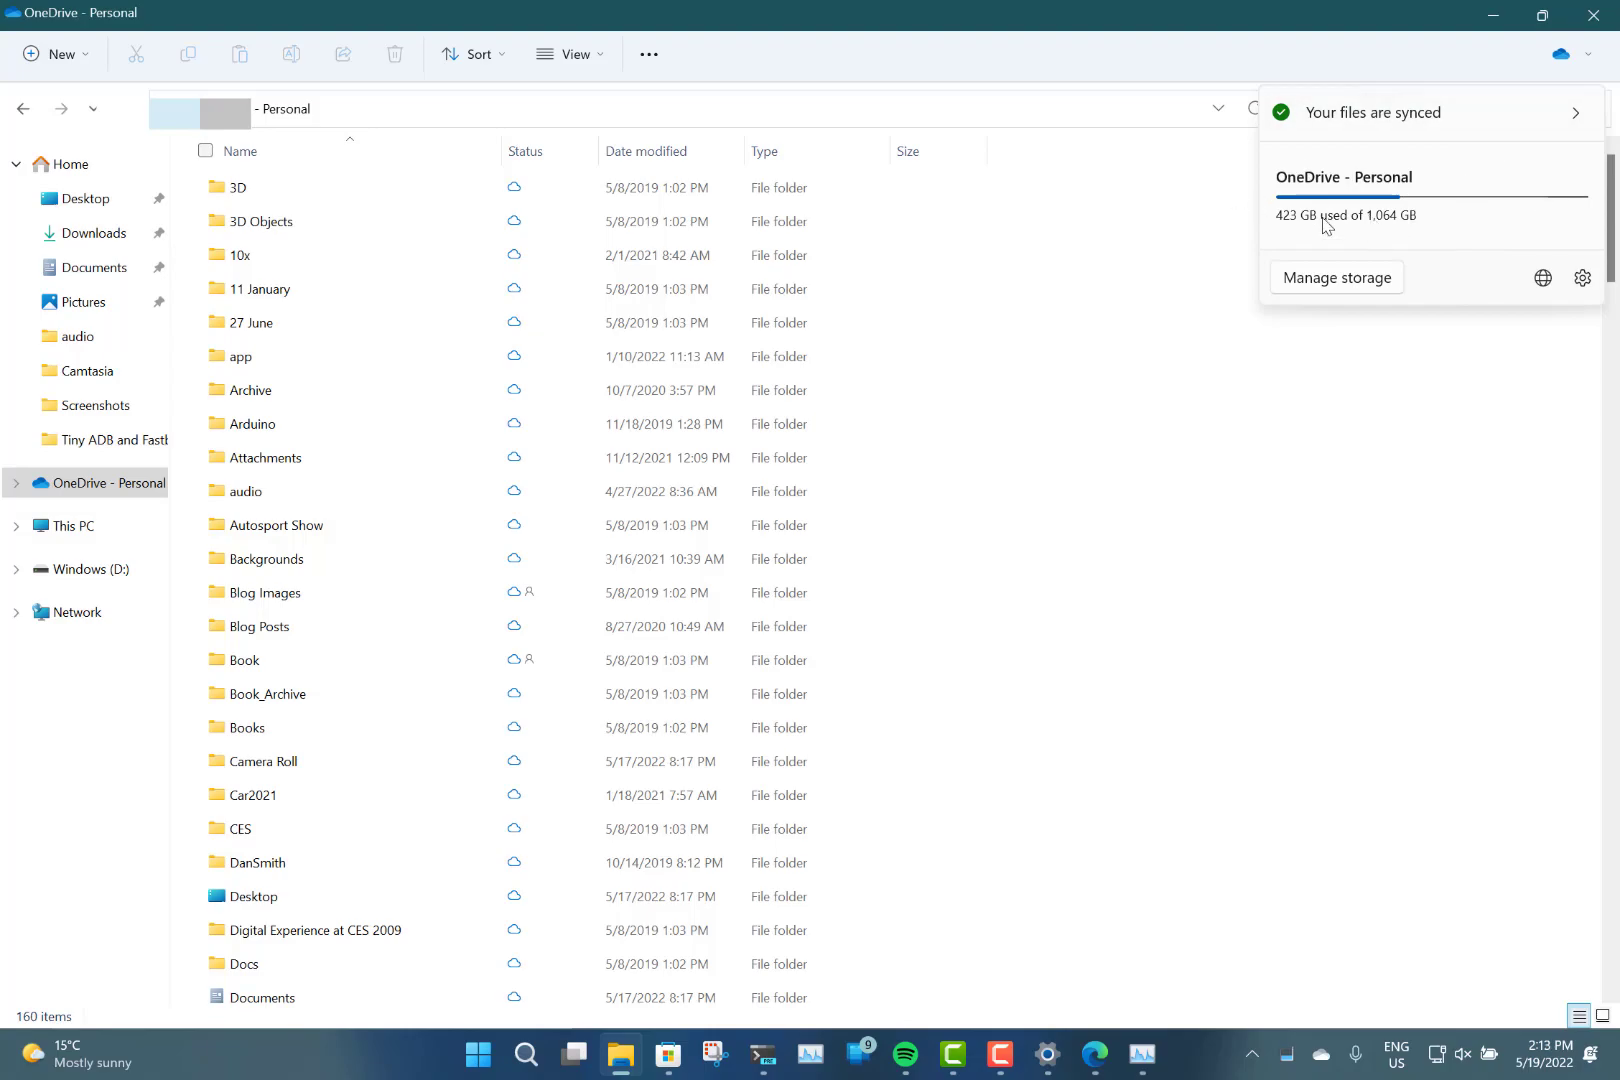
{"action": "left_click", "coordinate": [915, 10]}
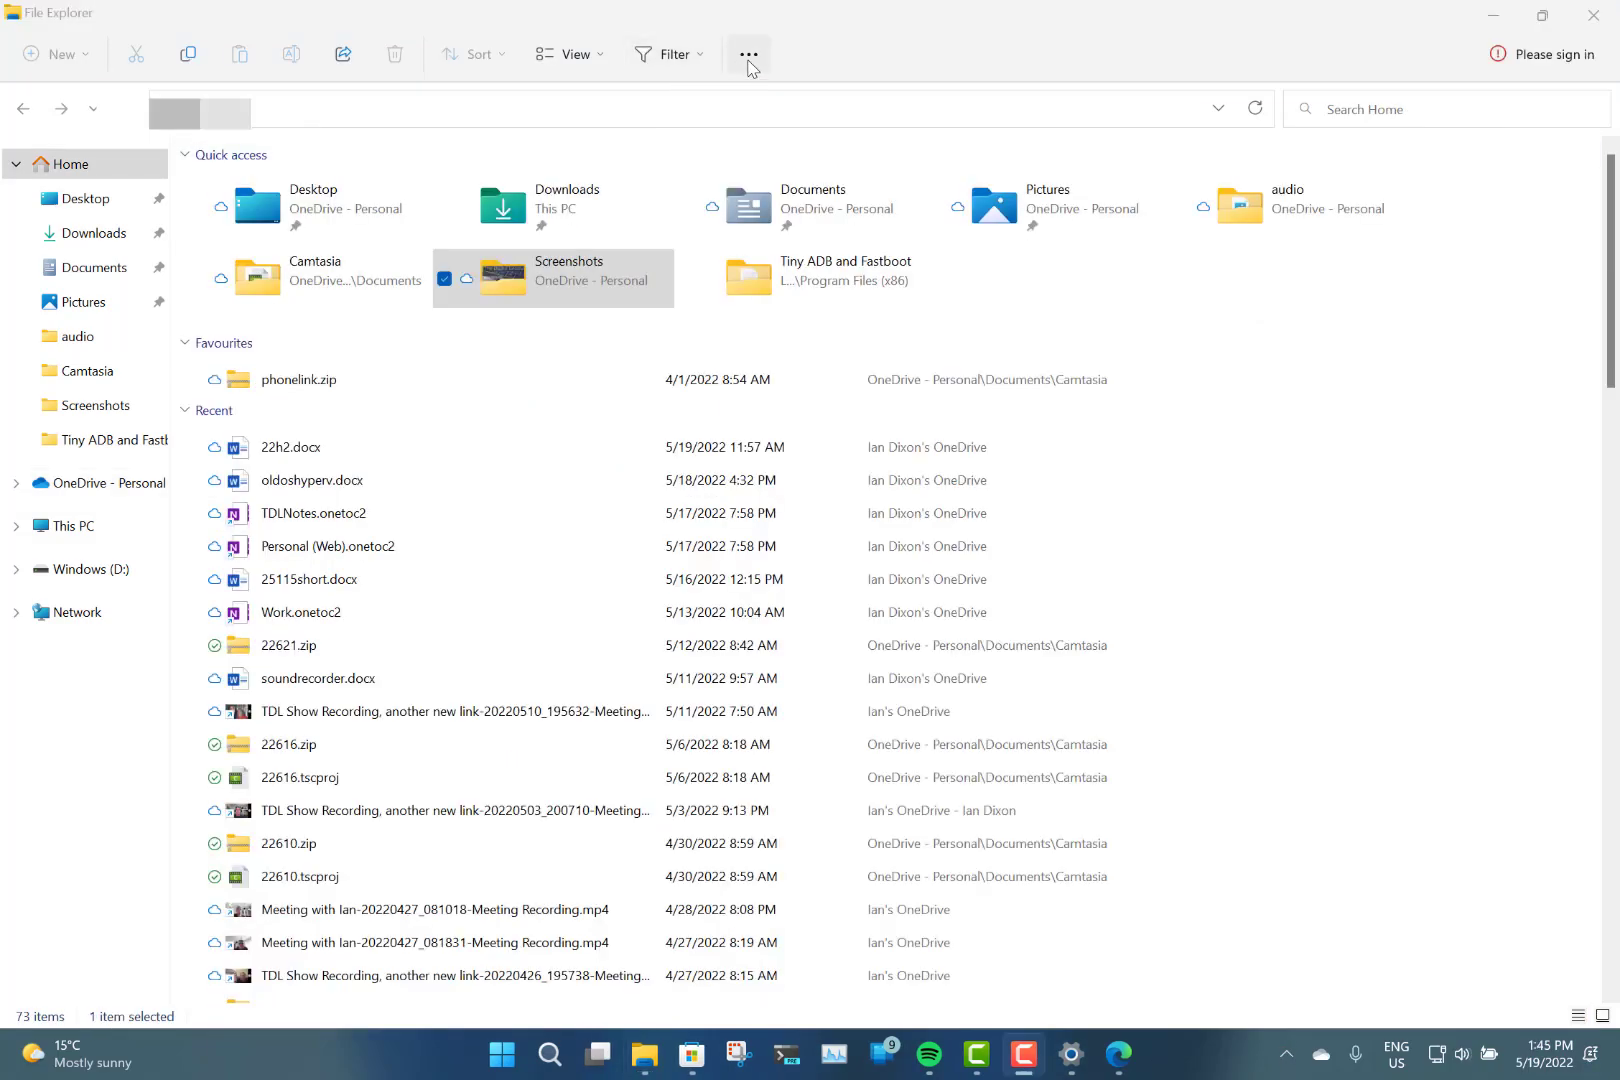
Start the Connect to a media server wizard from This PC, cancel it, and go to Downloads.
{"action": "left_click", "coordinate": [748, 62]}
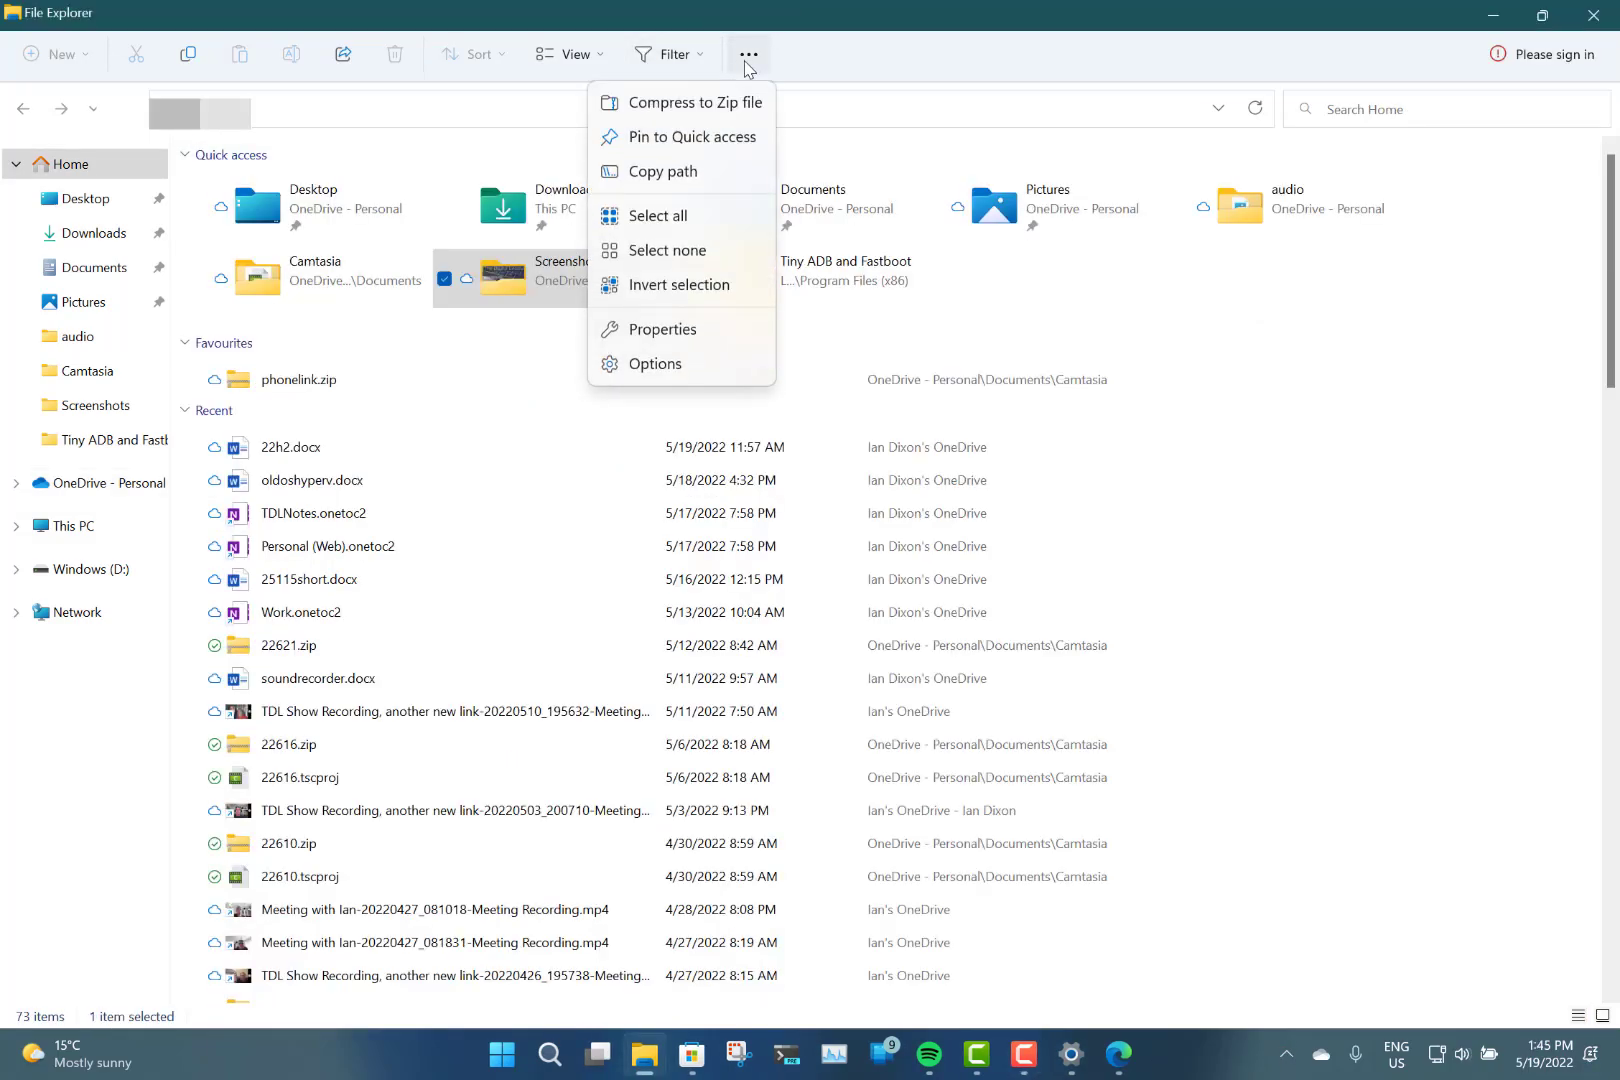
{"action": "left_click", "coordinate": [846, 50]}
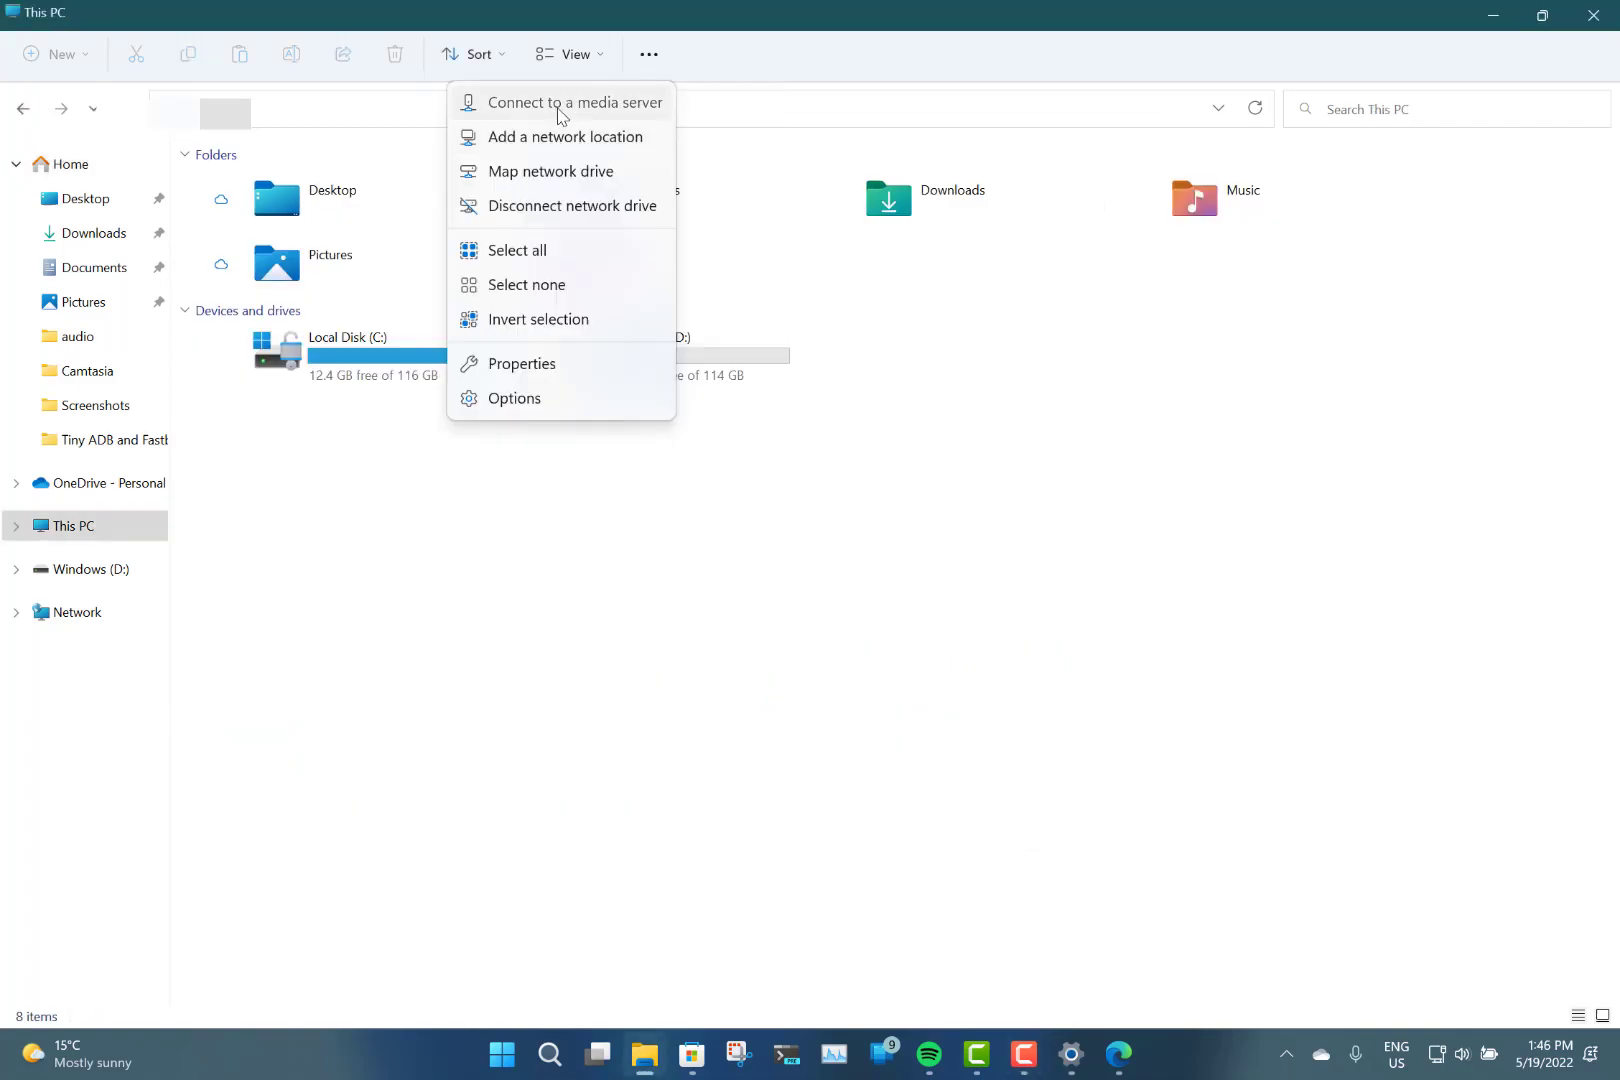
{"action": "left_click", "coordinate": [556, 106]}
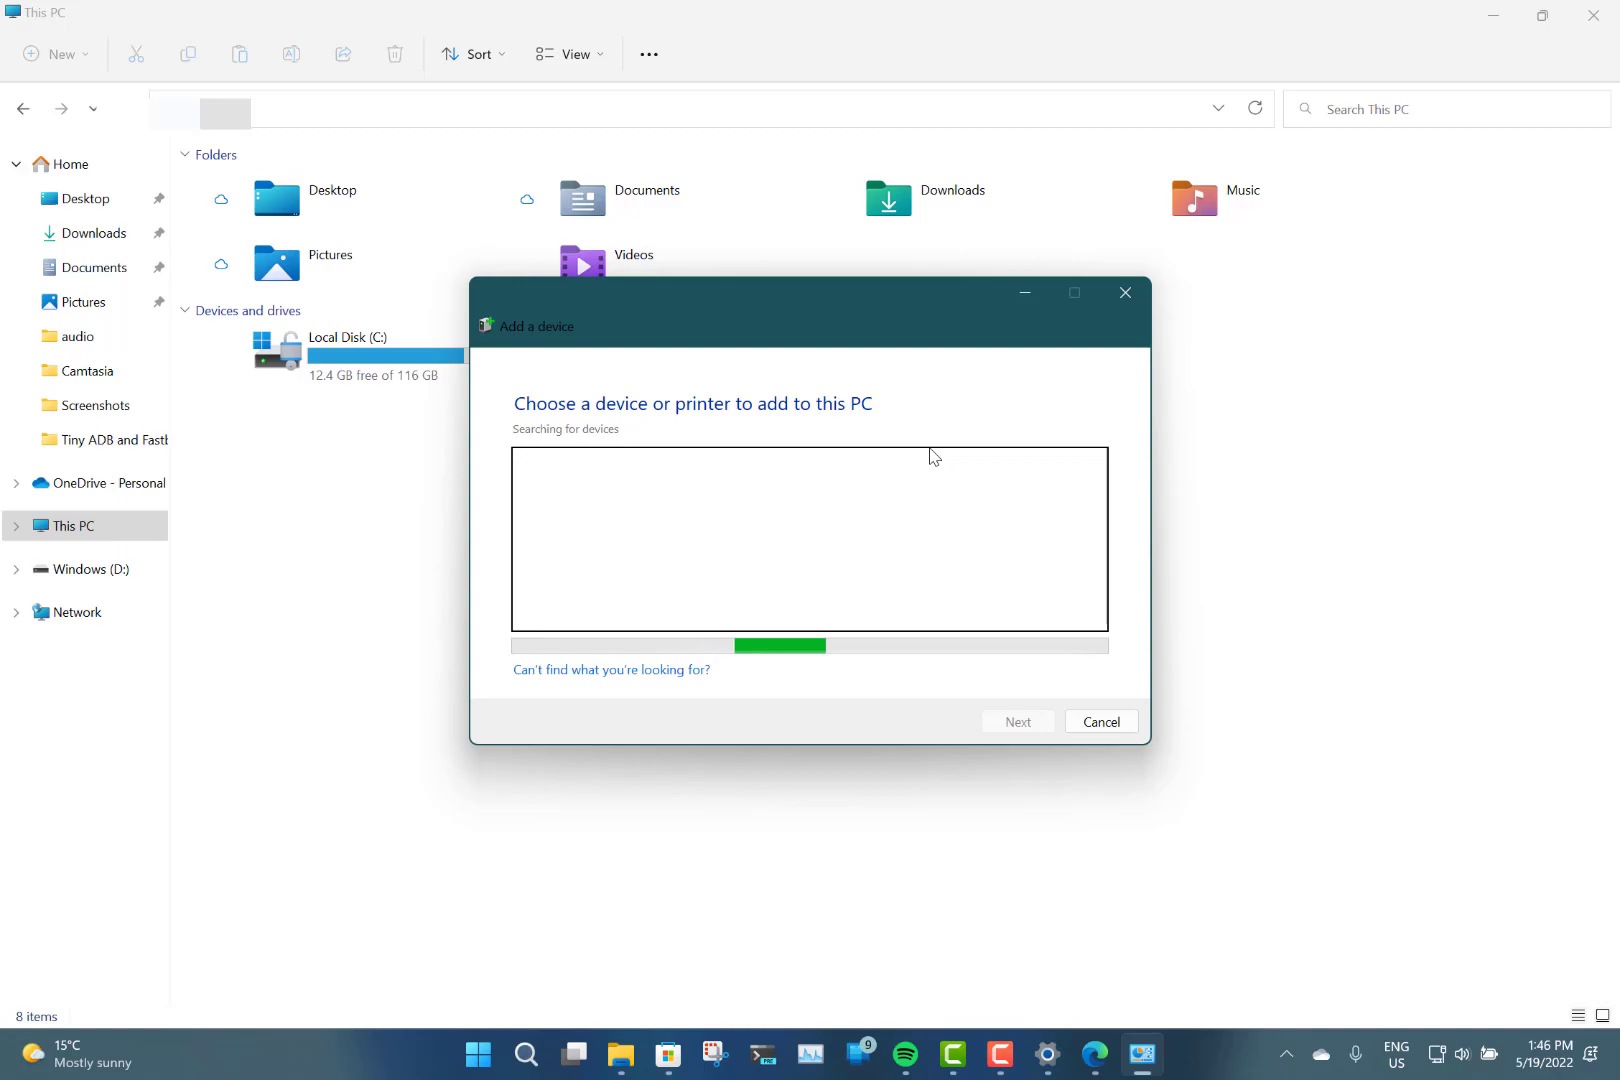
{"action": "left_click", "coordinate": [1083, 723]}
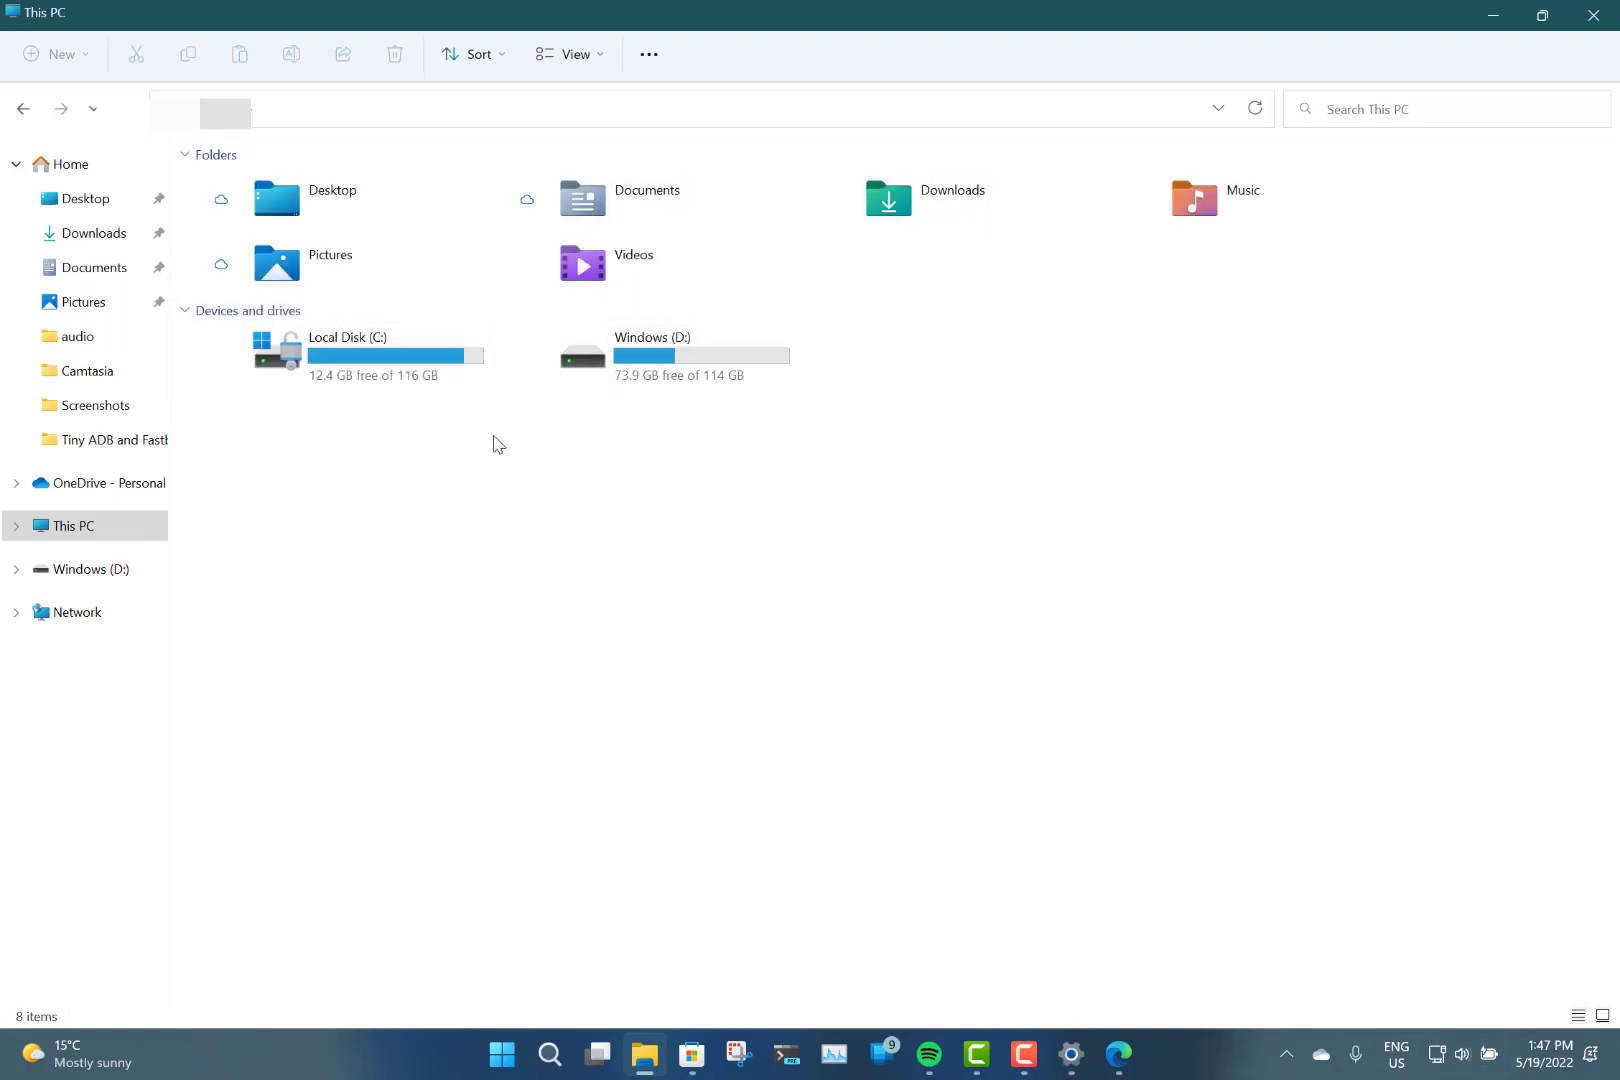
{"action": "left_click", "coordinate": [117, 246]}
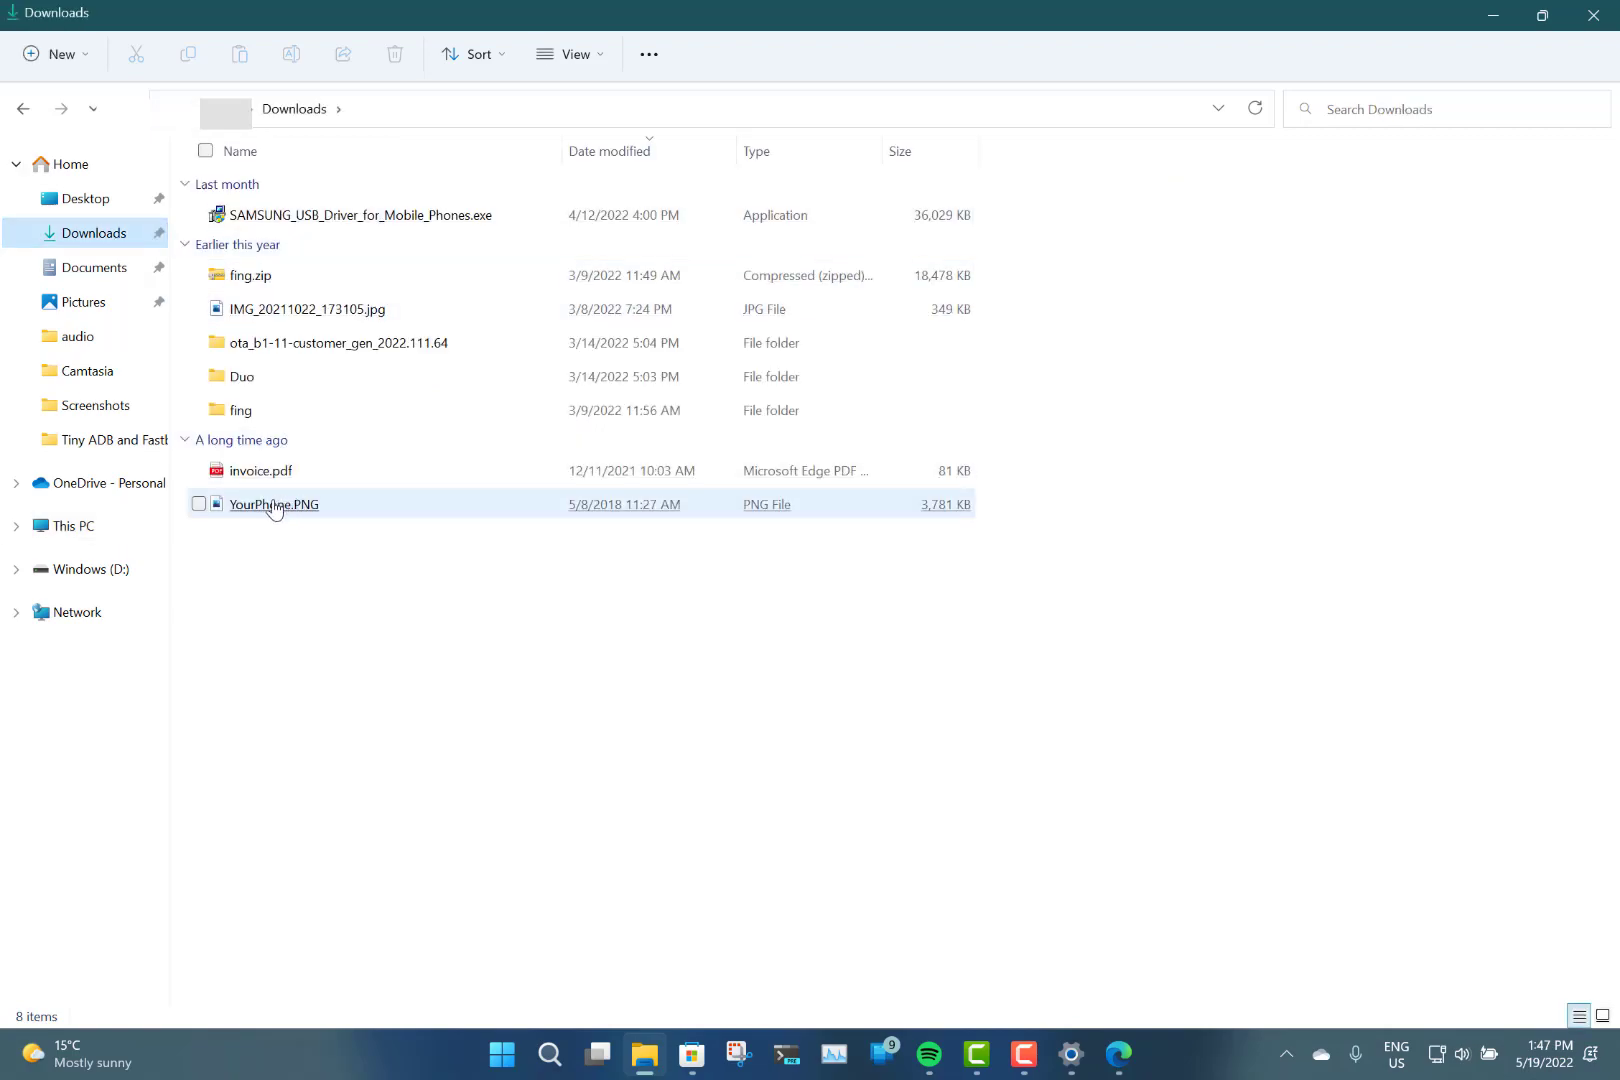
Drag YourPhone.PNG into Edge to view it, minimise Edge, and bring Microsoft Store forward.
{"action": "left_click_drag", "start_coordinate": [282, 508], "coordinate": [1130, 968]}
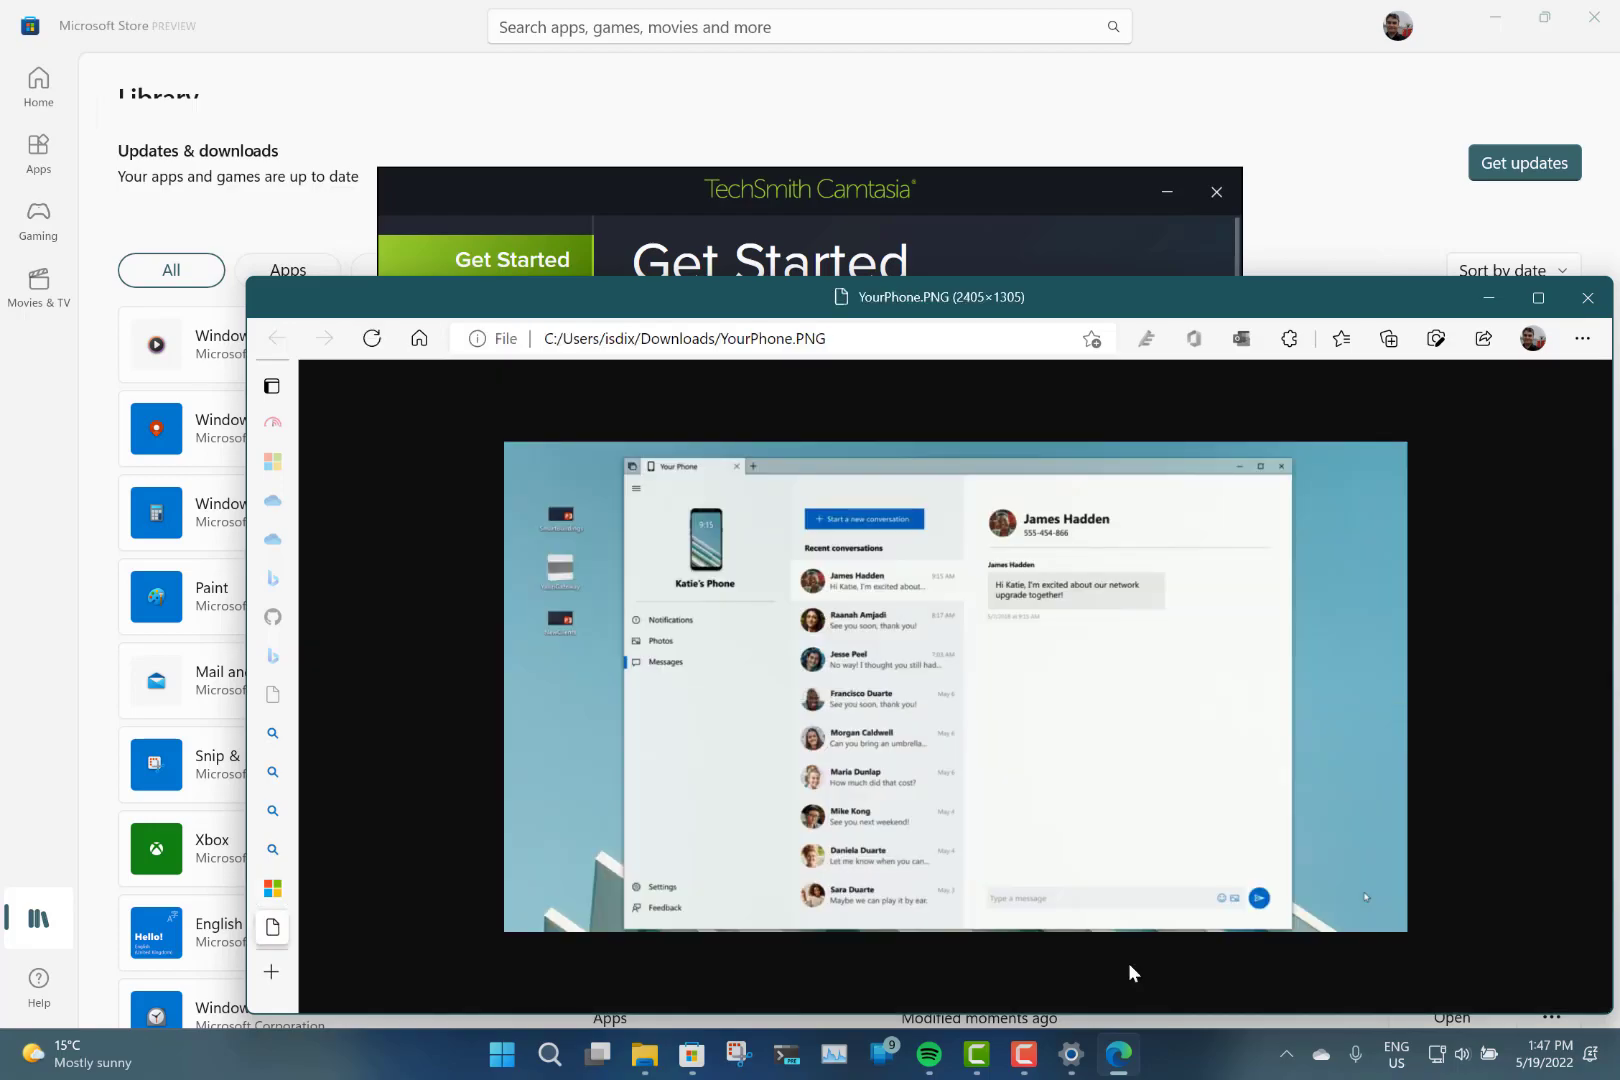
{"action": "left_click", "coordinate": [1487, 300]}
{"action": "left_click", "coordinate": [1276, 14]}
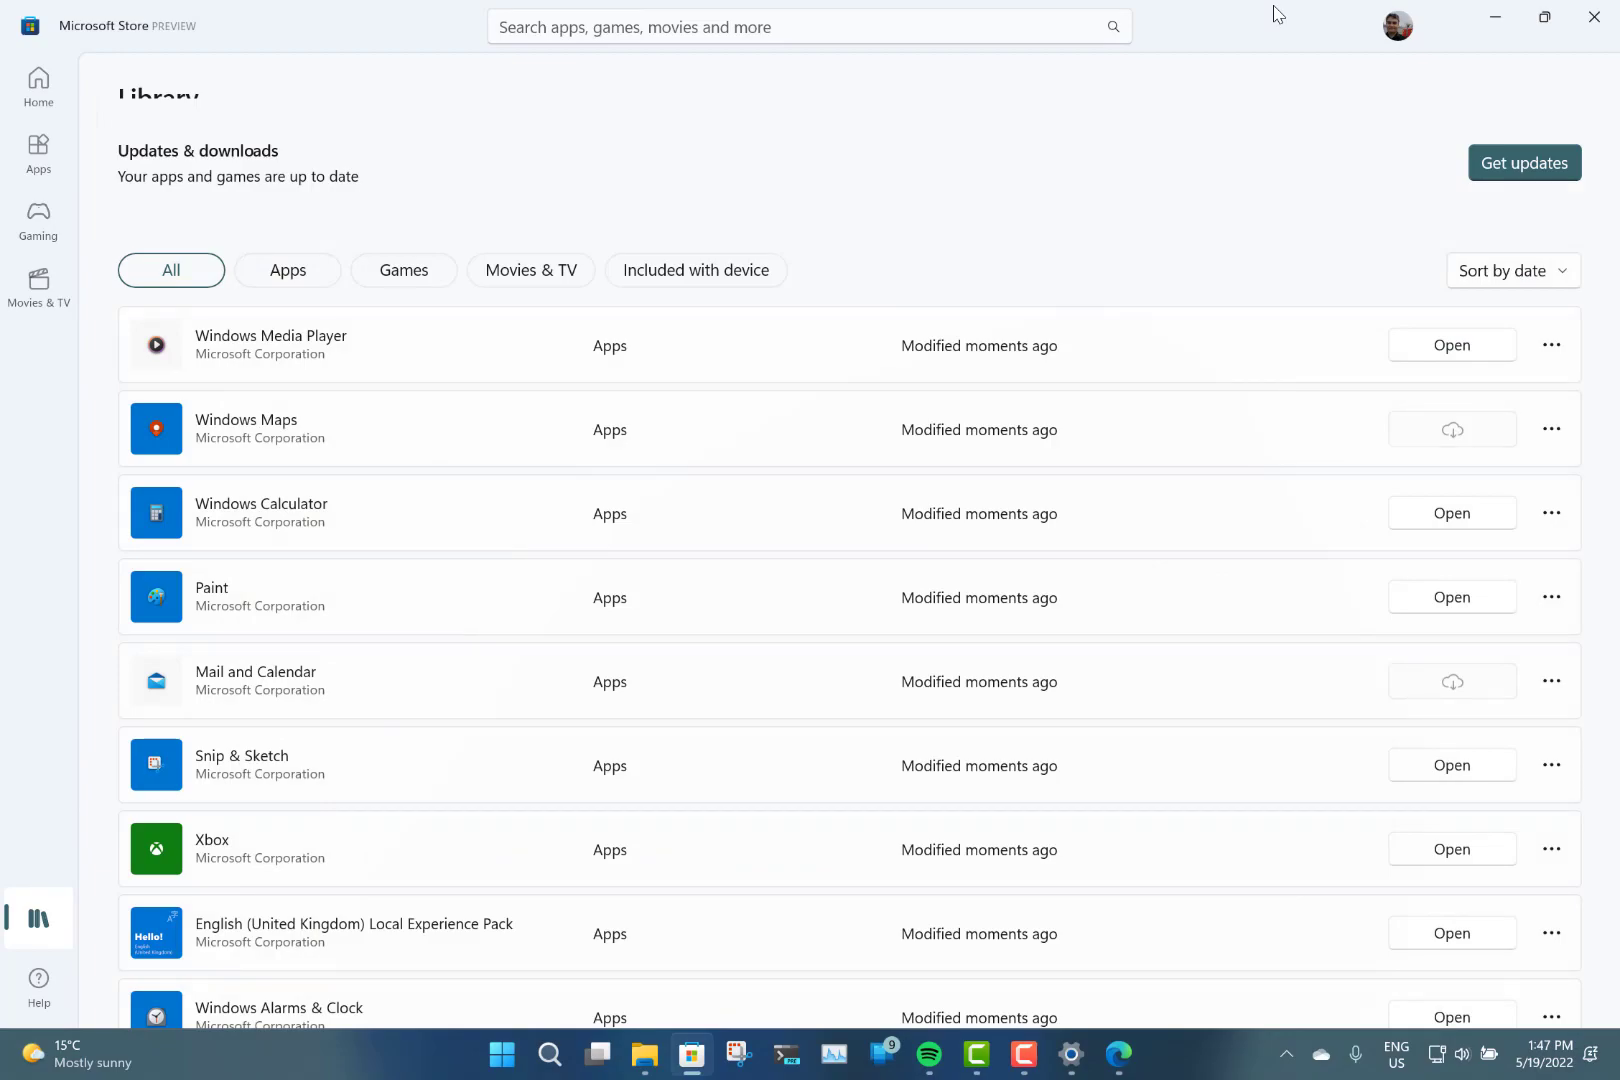
Open quick settings and view the list of sound output devices.
{"action": "left_click", "coordinate": [1497, 1058]}
{"action": "left_click", "coordinate": [1497, 1058]}
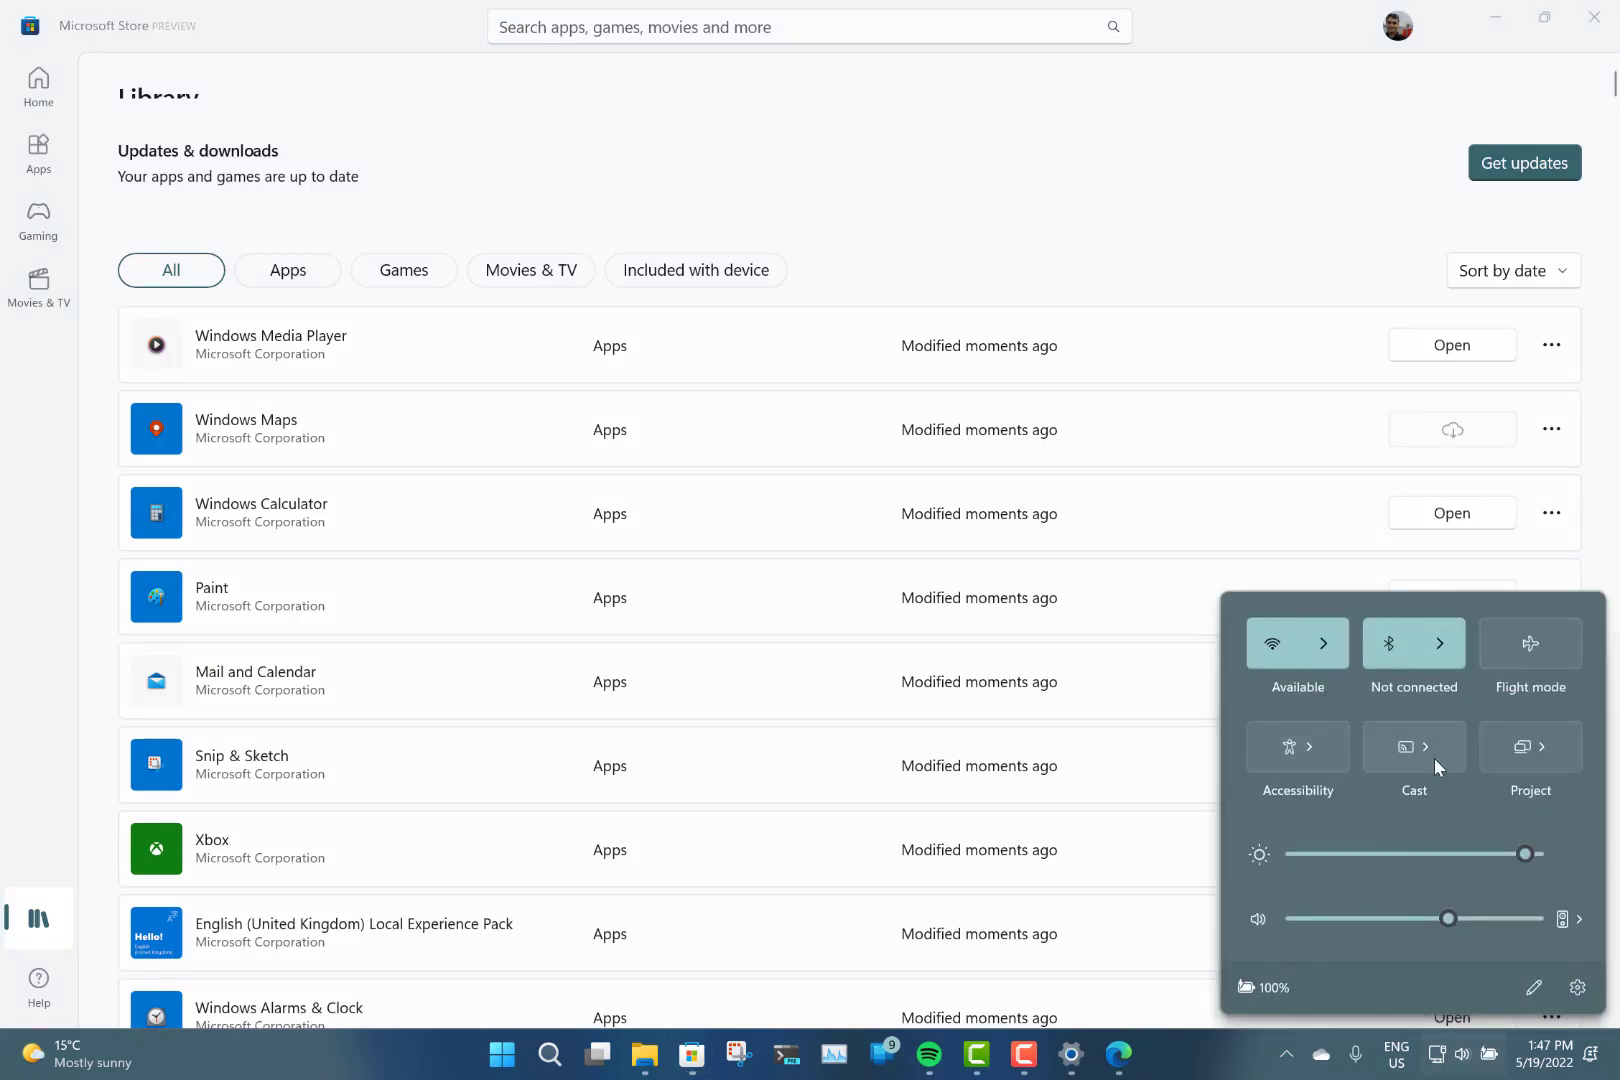
{"action": "left_click", "coordinate": [1580, 920]}
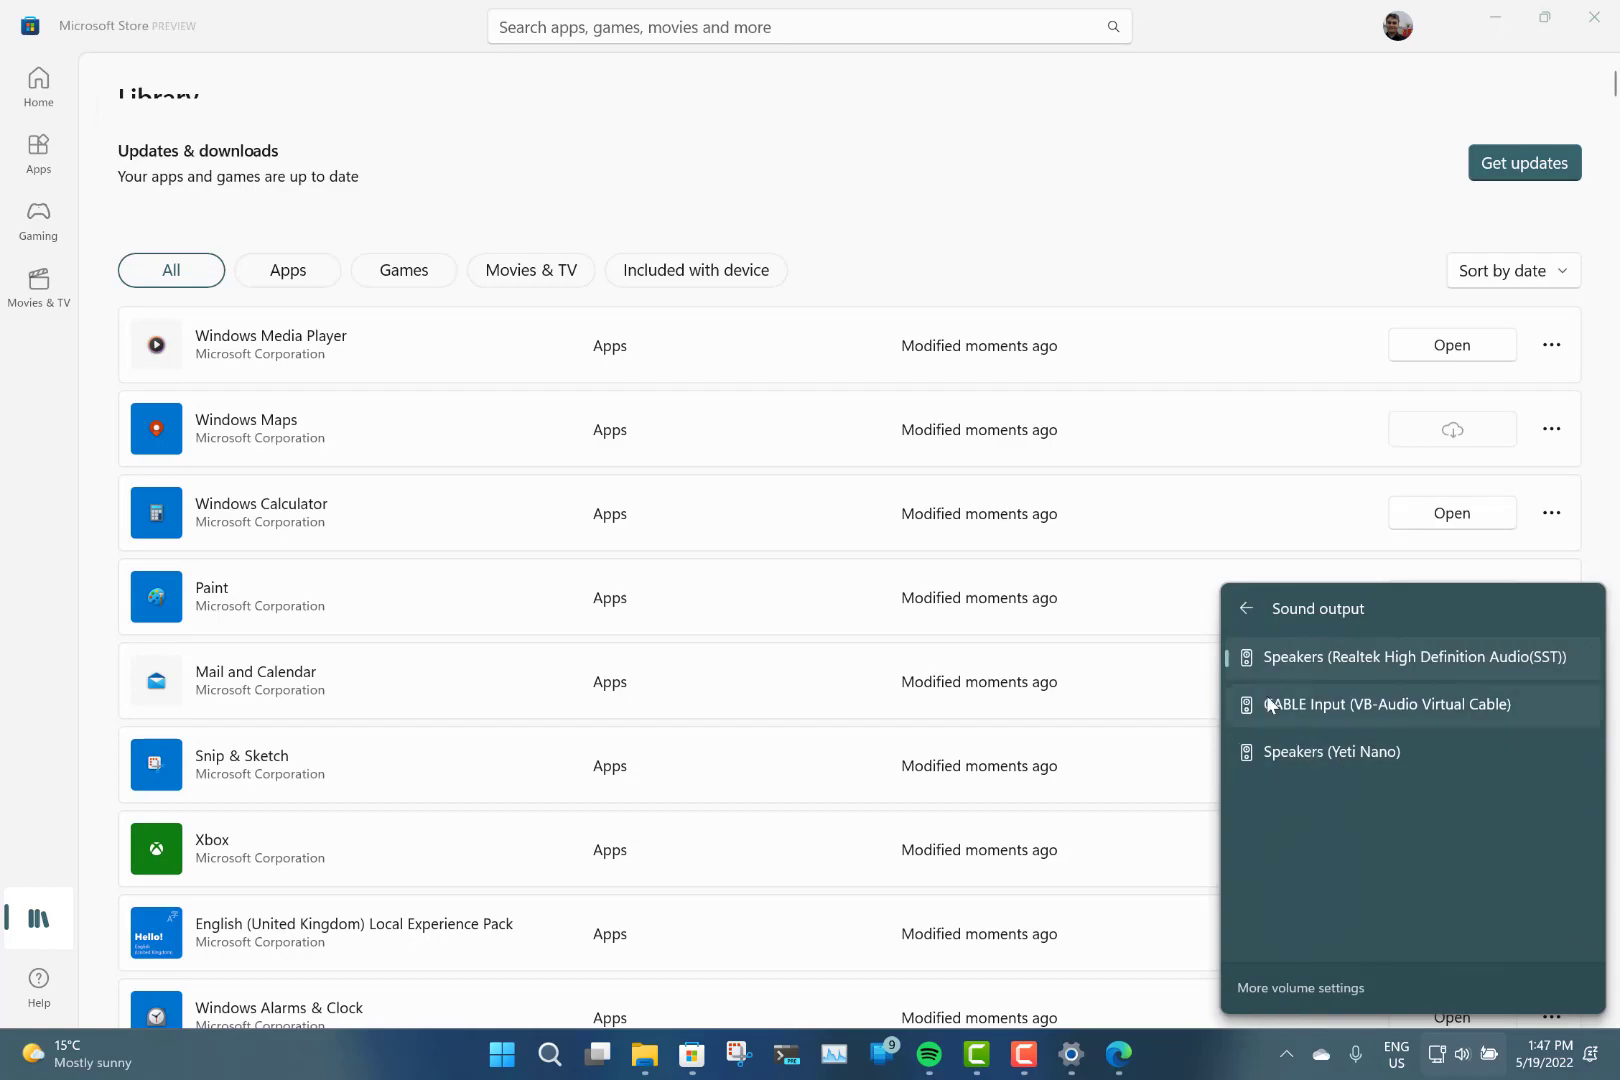
{"action": "left_click", "coordinate": [1245, 612]}
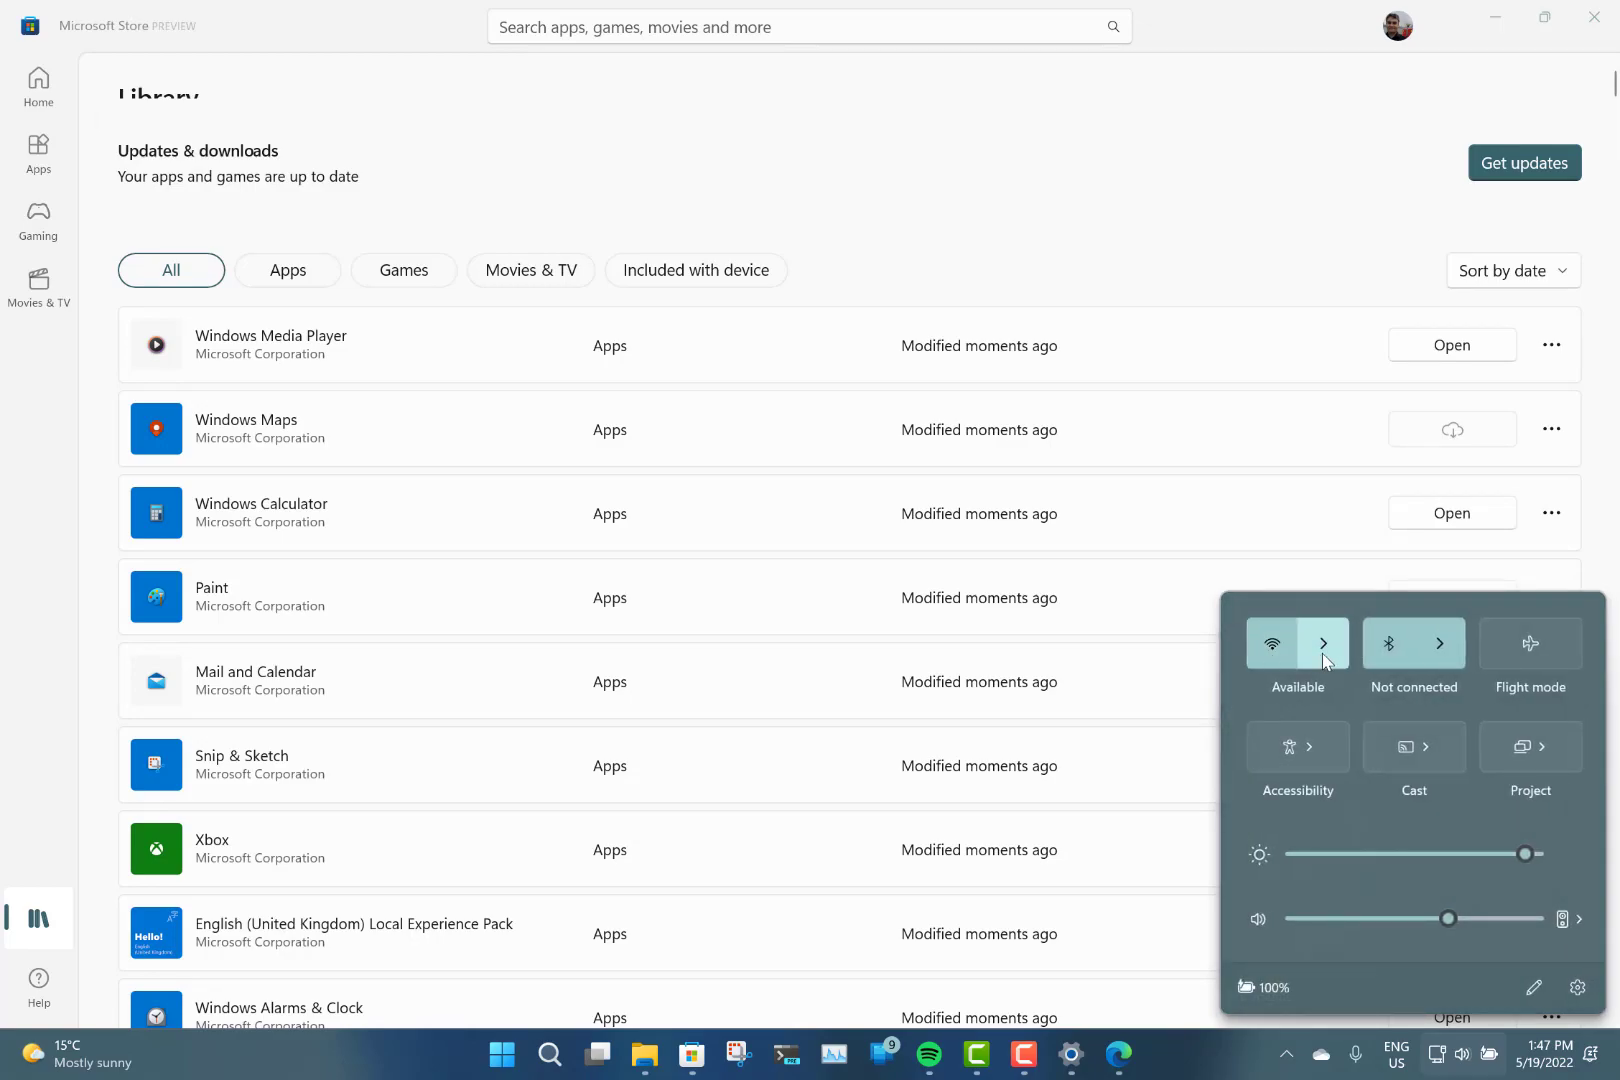
Browse the Bluetooth options, ending on the paired devices list such as Surface Duo.
{"action": "left_click", "coordinate": [1440, 644]}
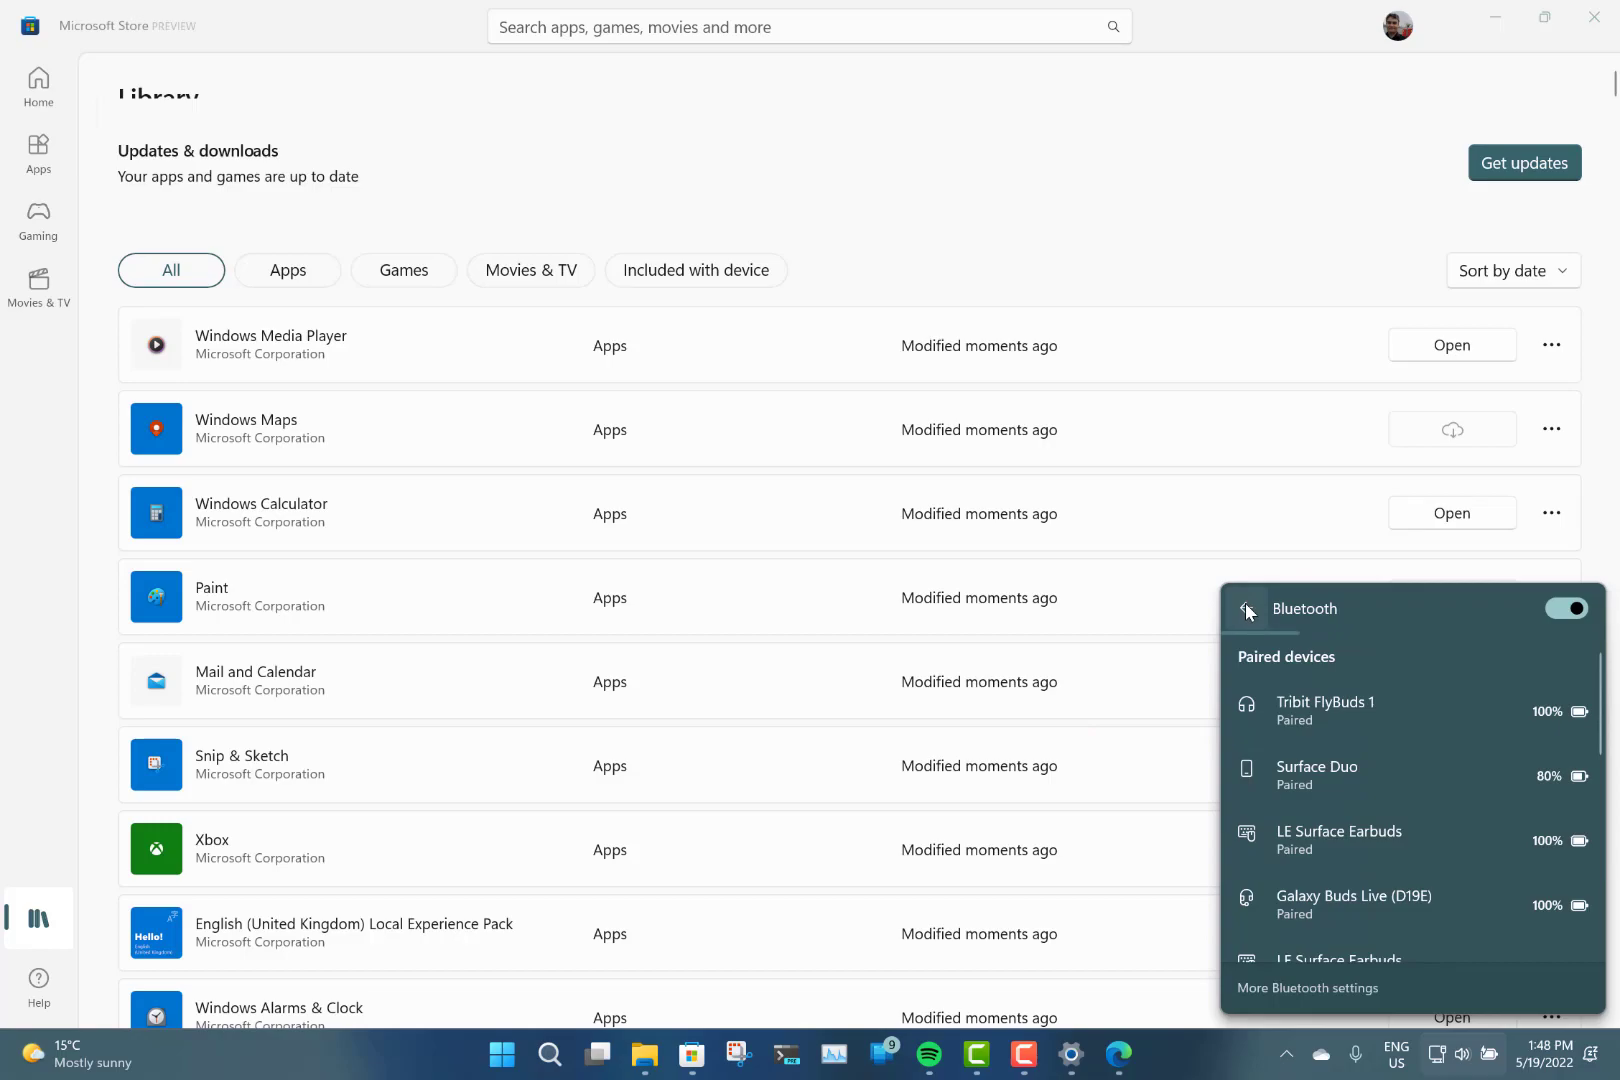
{"action": "left_click", "coordinate": [1246, 608]}
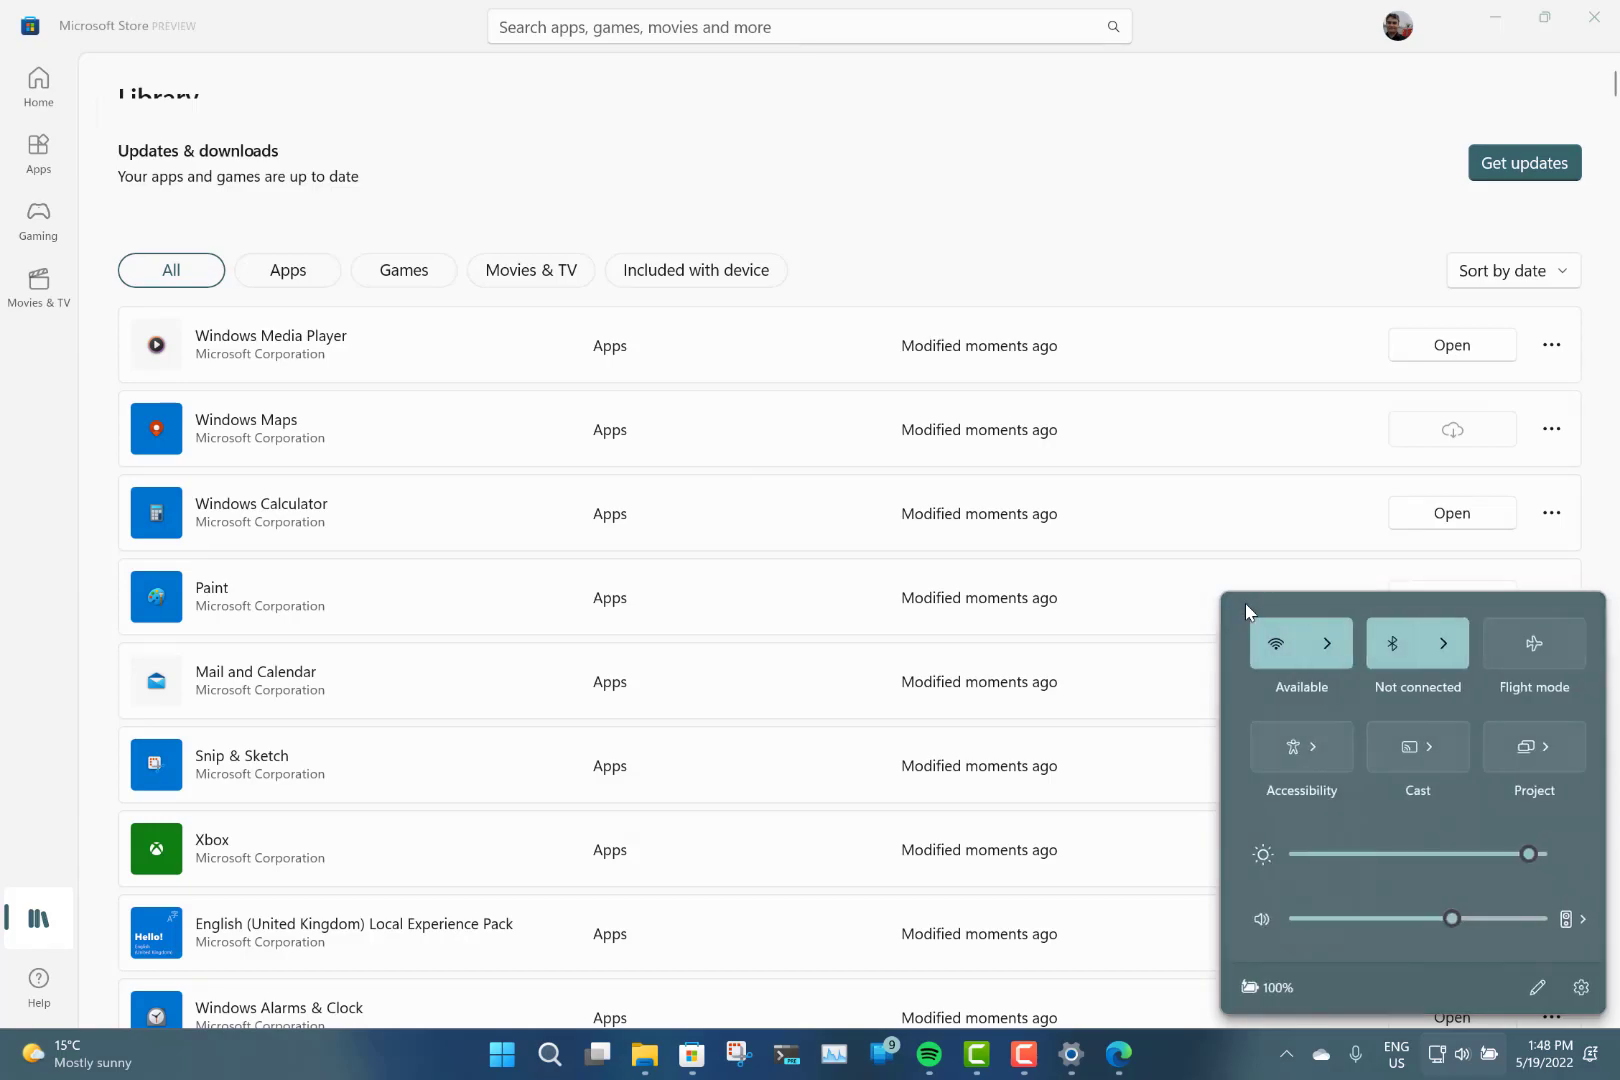
{"action": "right_click", "coordinate": [1448, 660]}
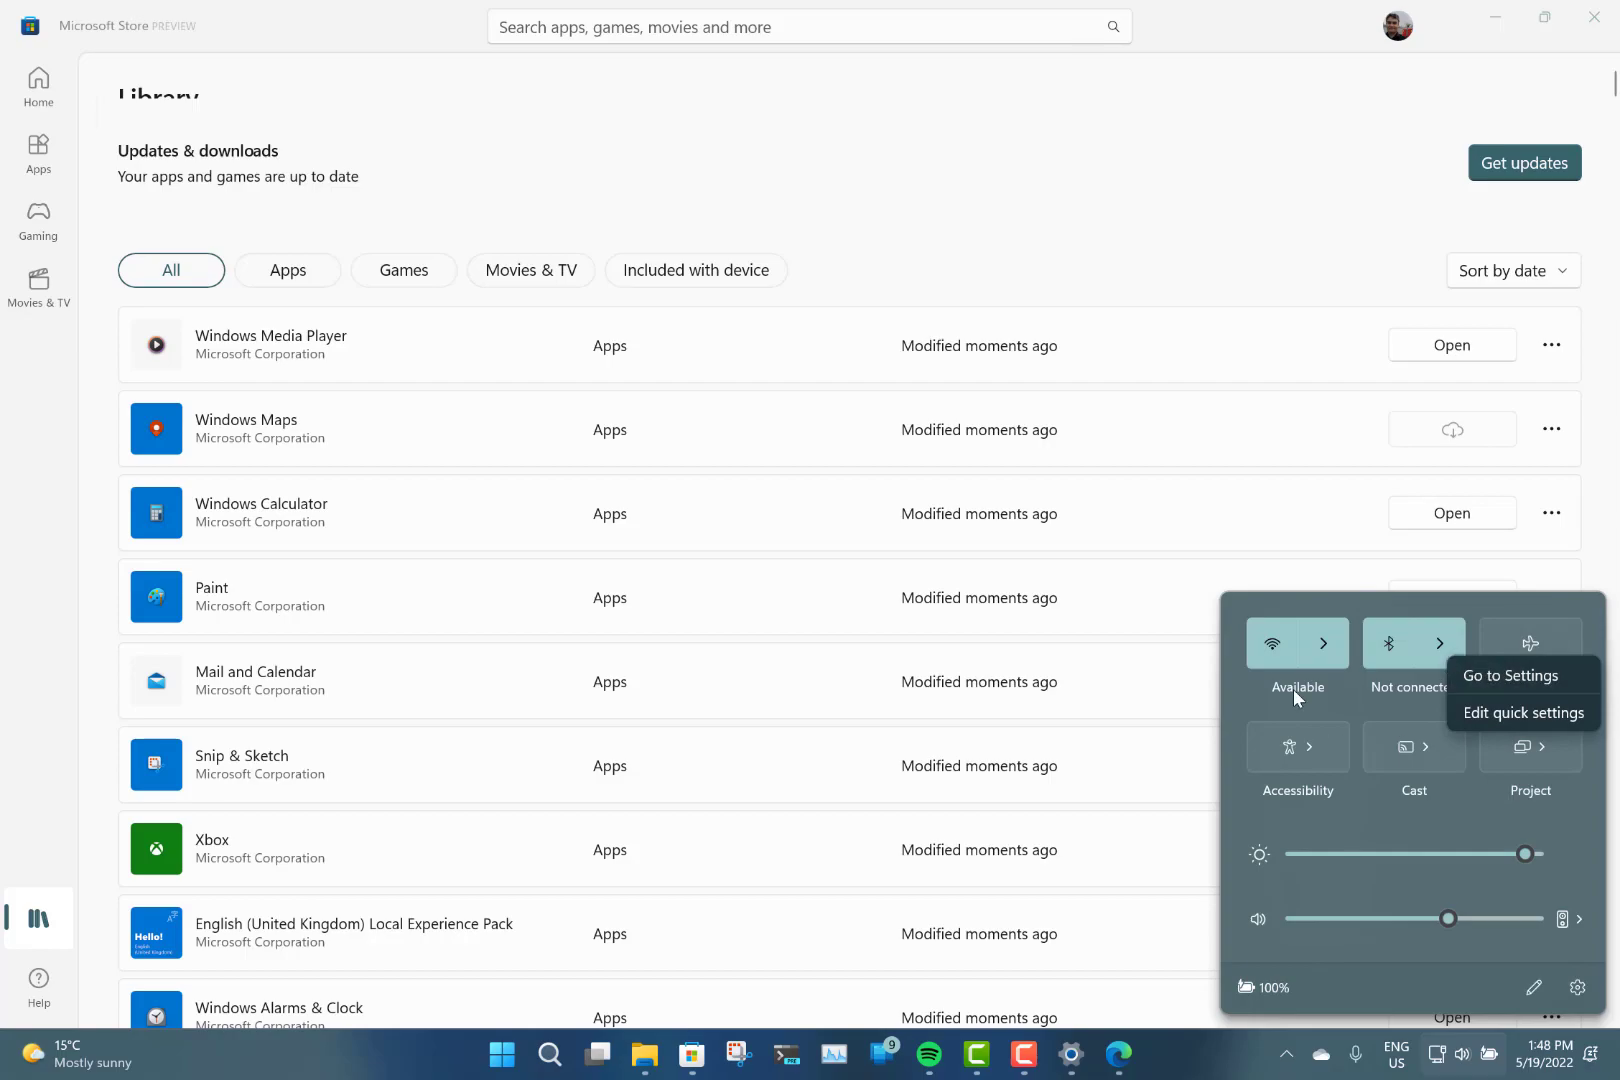
{"action": "left_click", "coordinate": [1387, 692]}
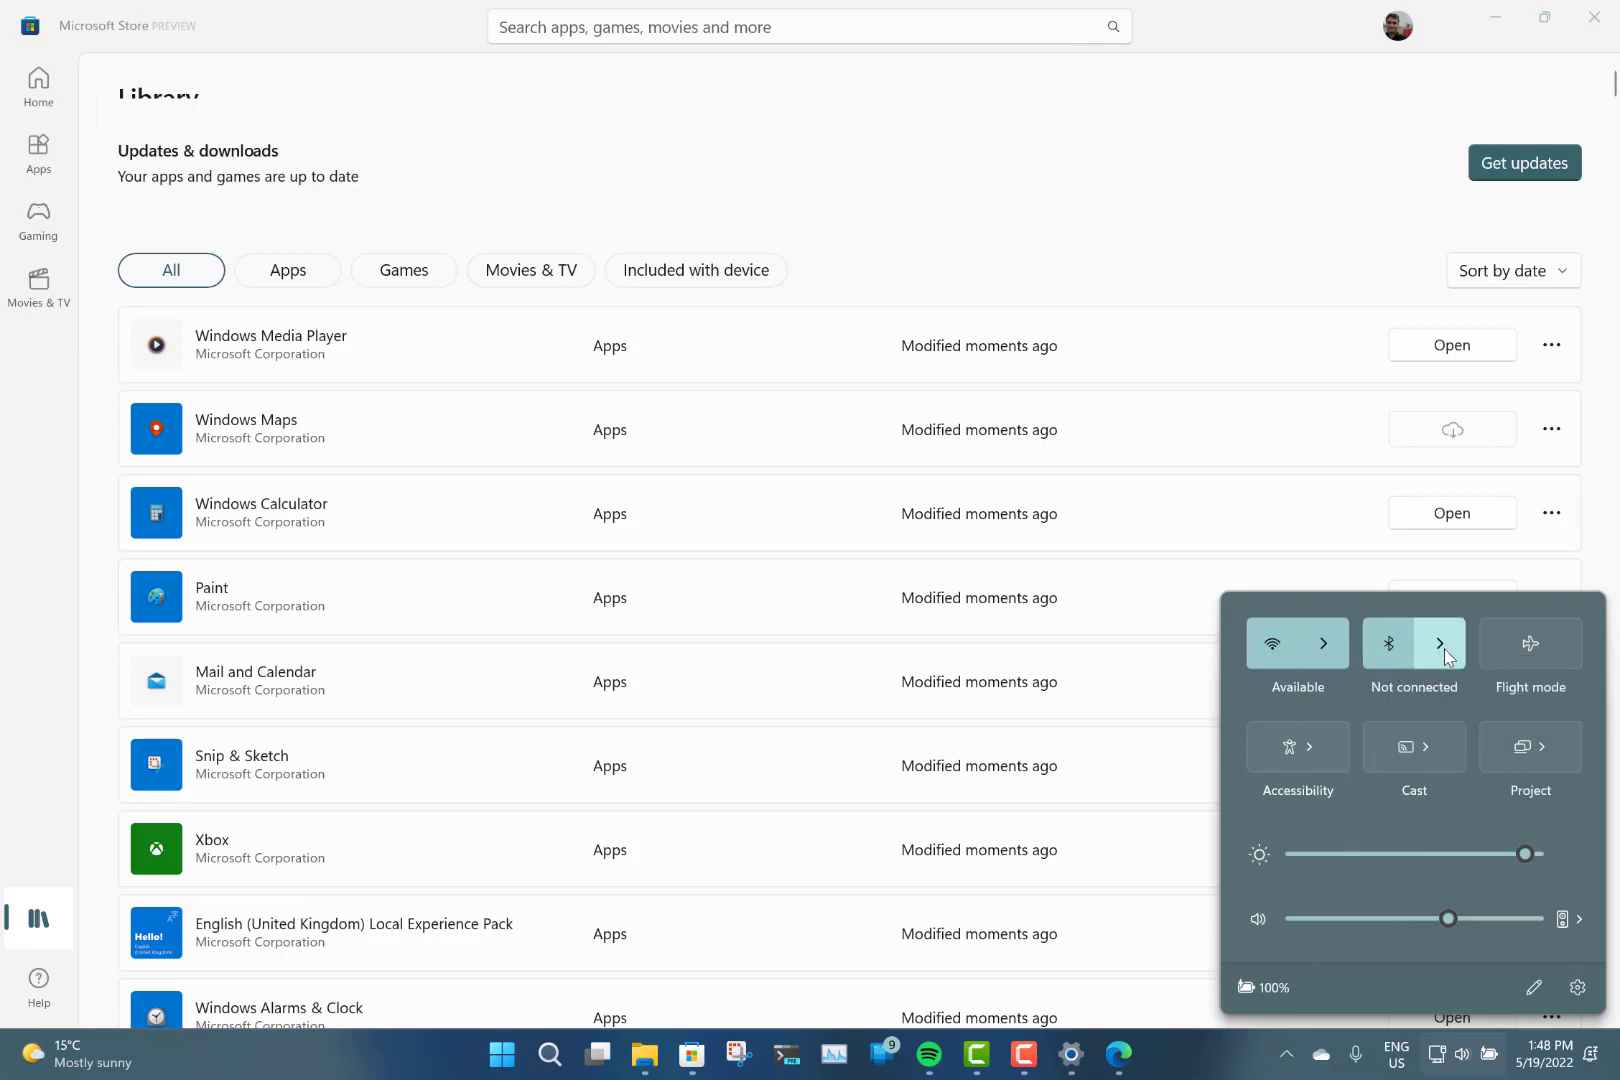
{"action": "left_click", "coordinate": [1441, 645]}
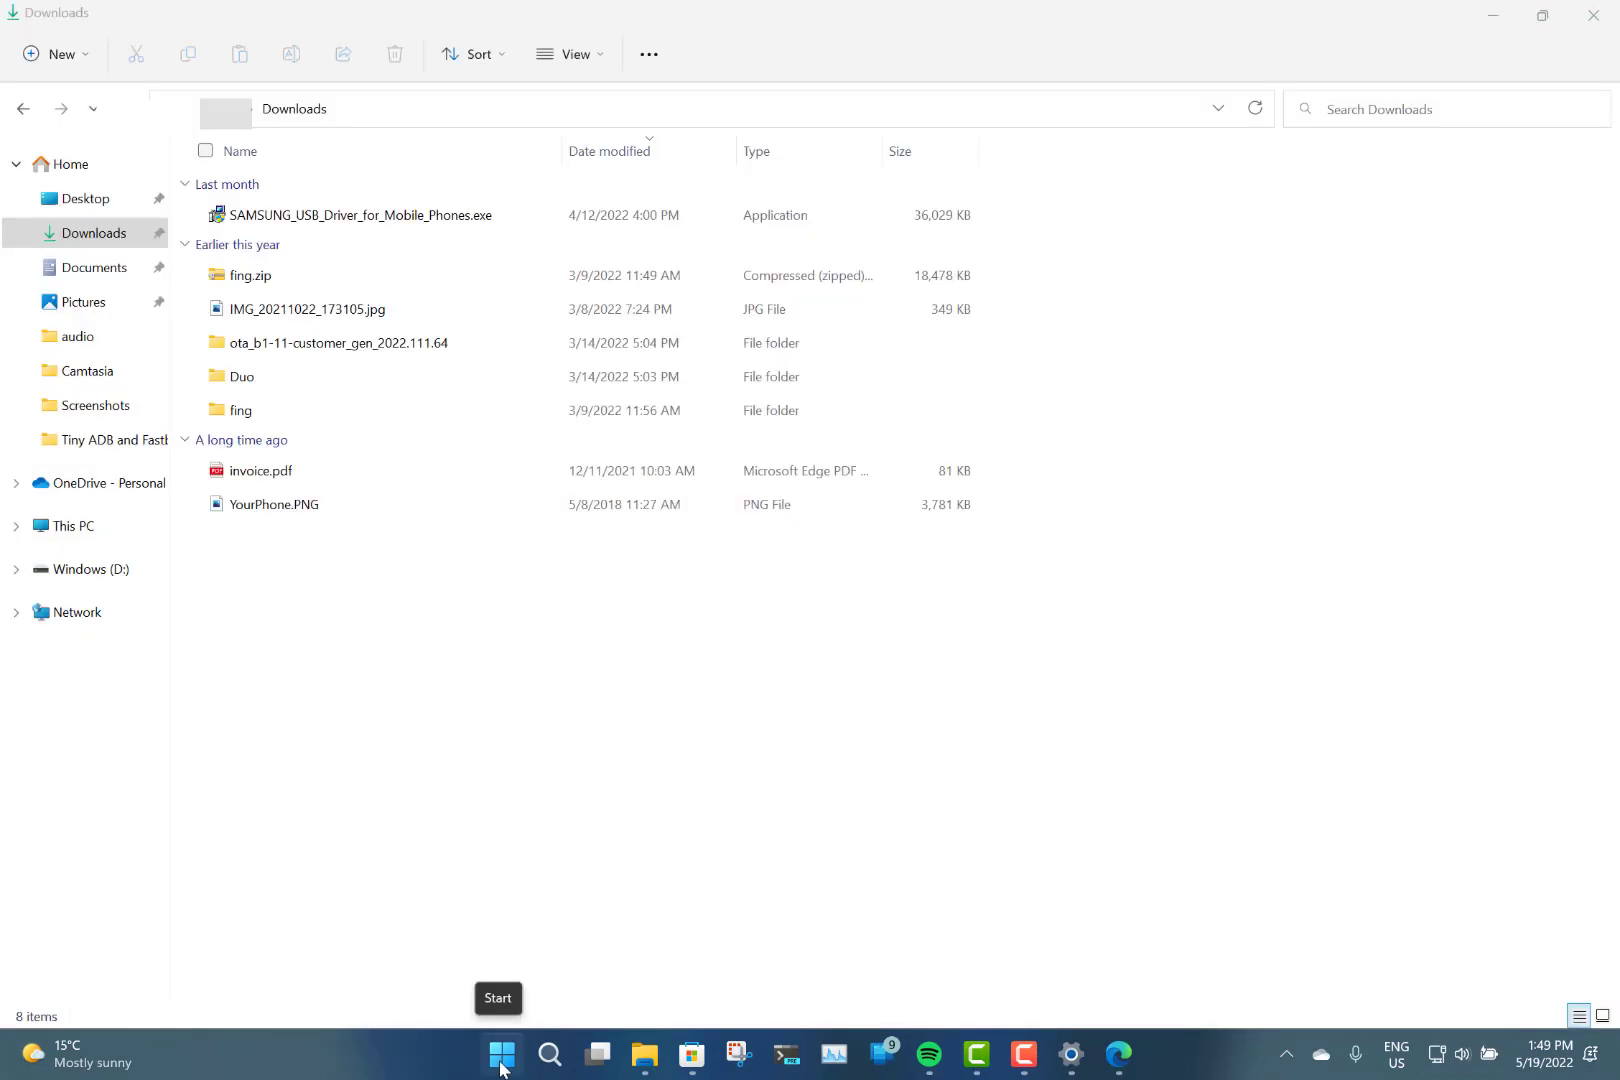
Open Task Manager from the Start right-click menu, maximise it, view the CPU graph, return to Processes.
{"action": "right_click", "coordinate": [502, 1053]}
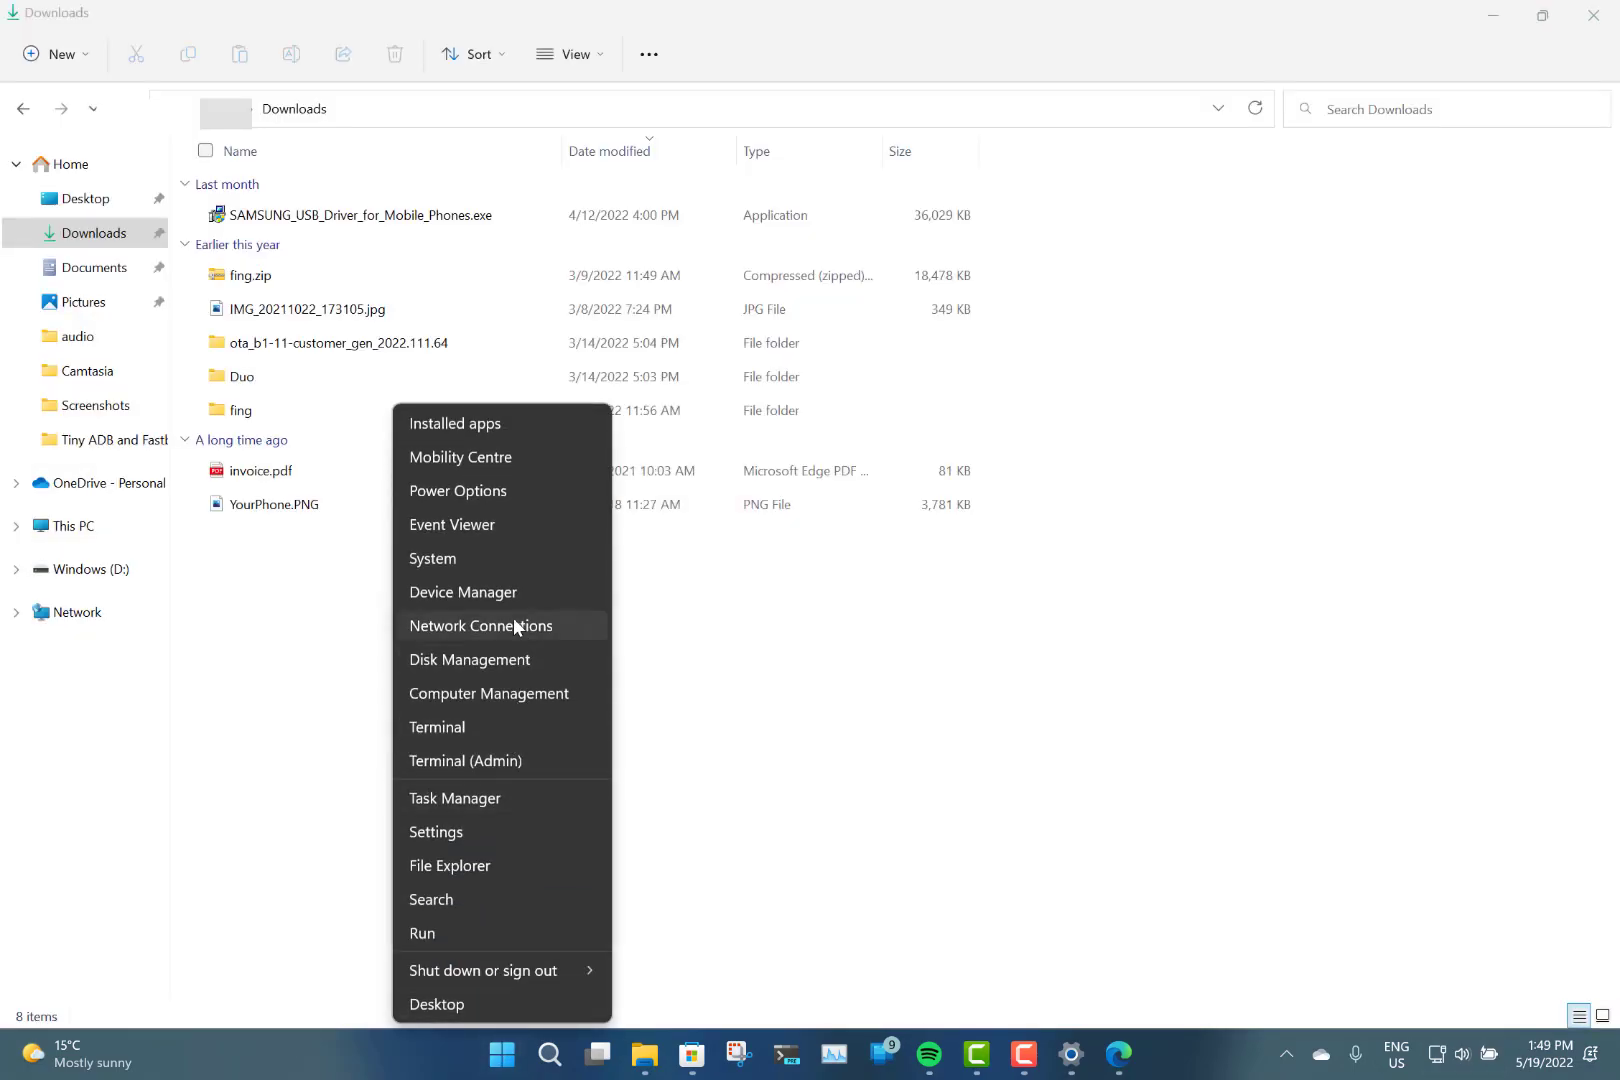
{"action": "left_click", "coordinate": [416, 797]}
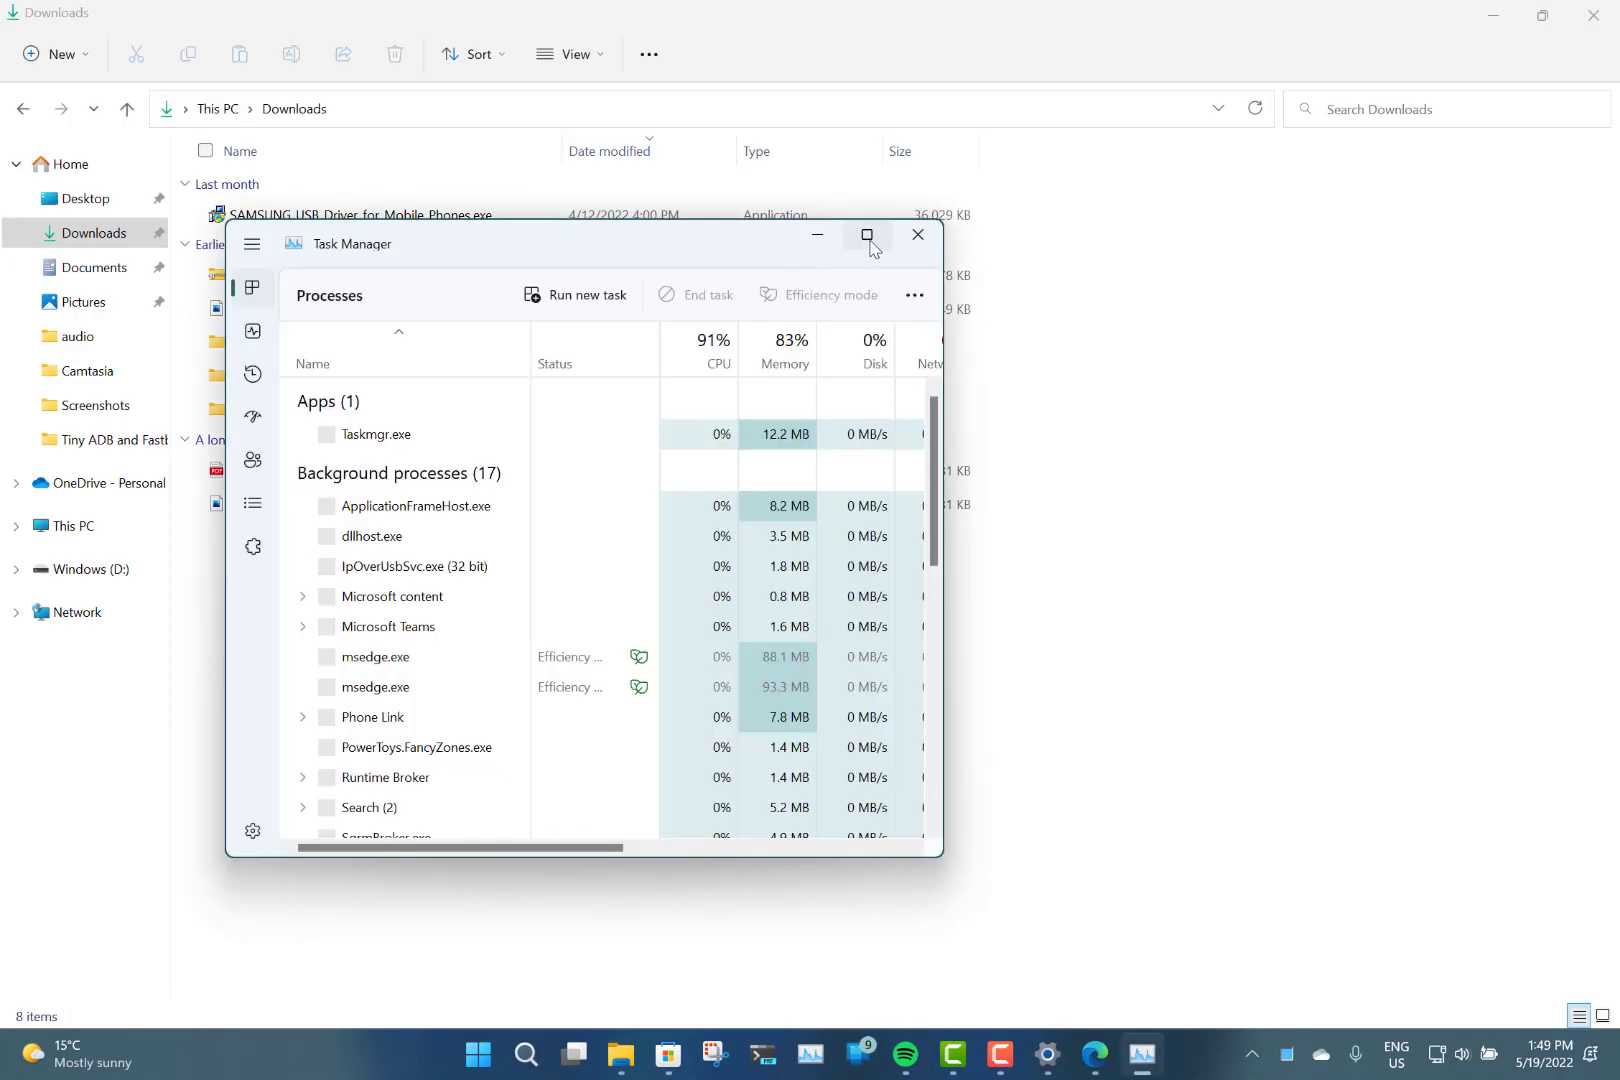
{"action": "left_click", "coordinate": [867, 235]}
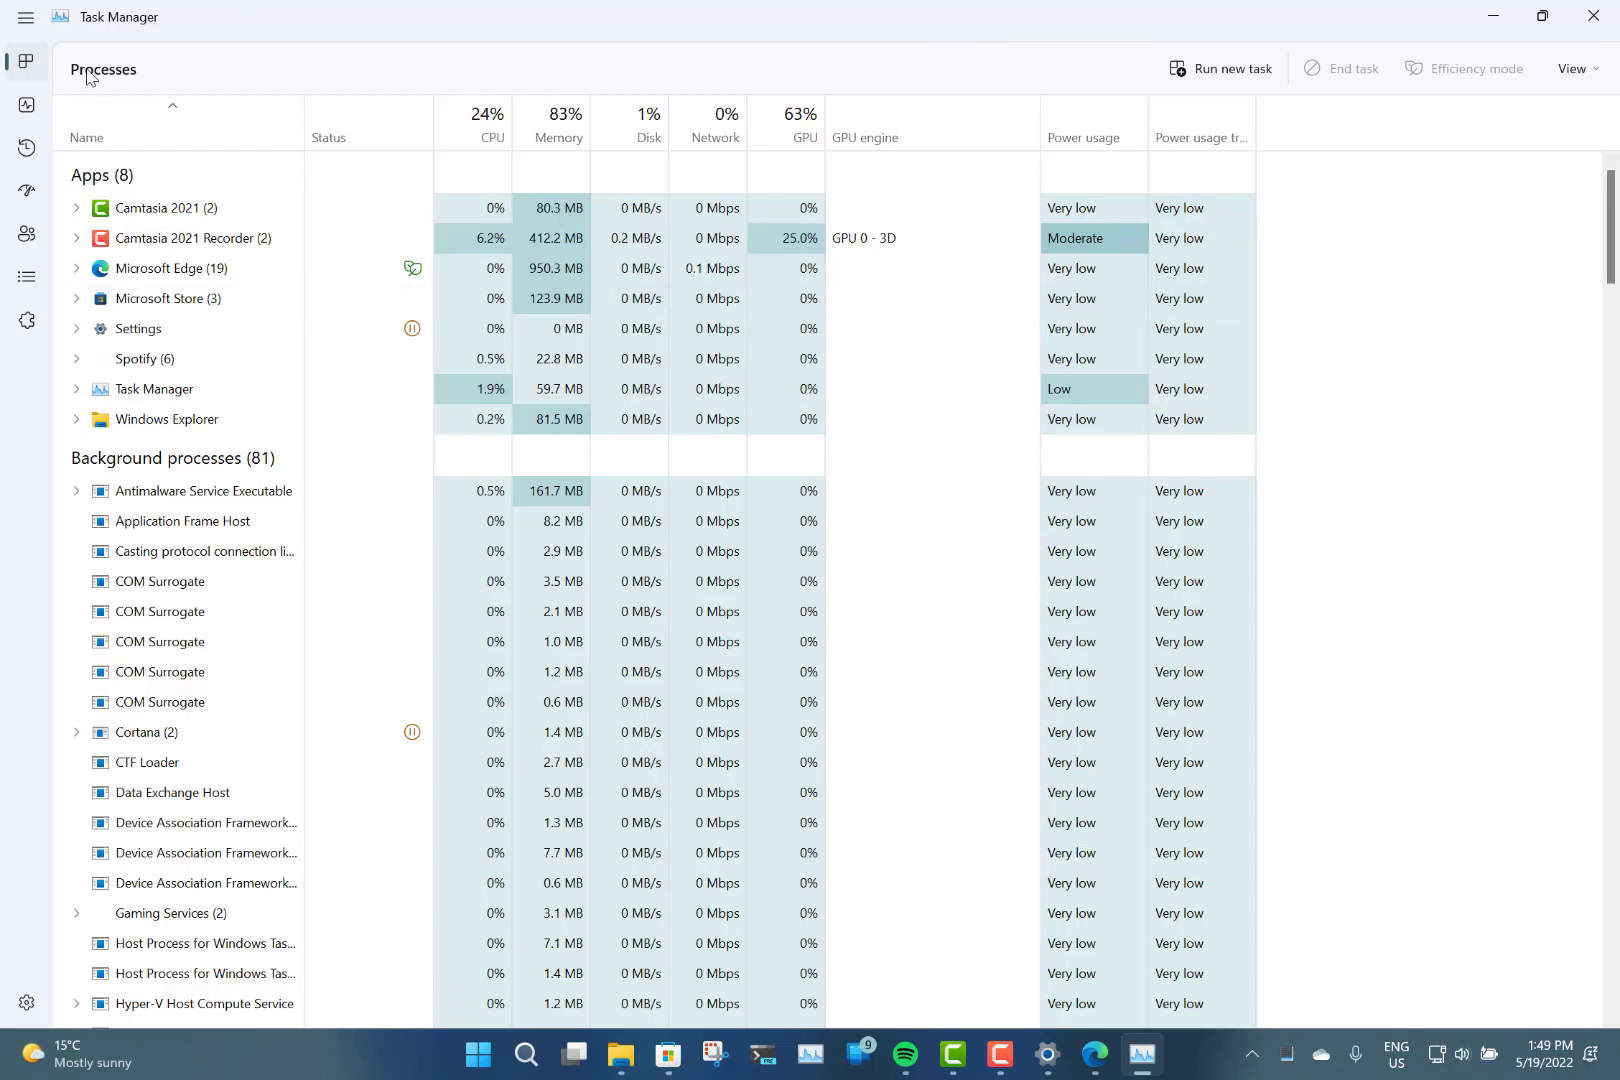
{"action": "left_click", "coordinate": [25, 118]}
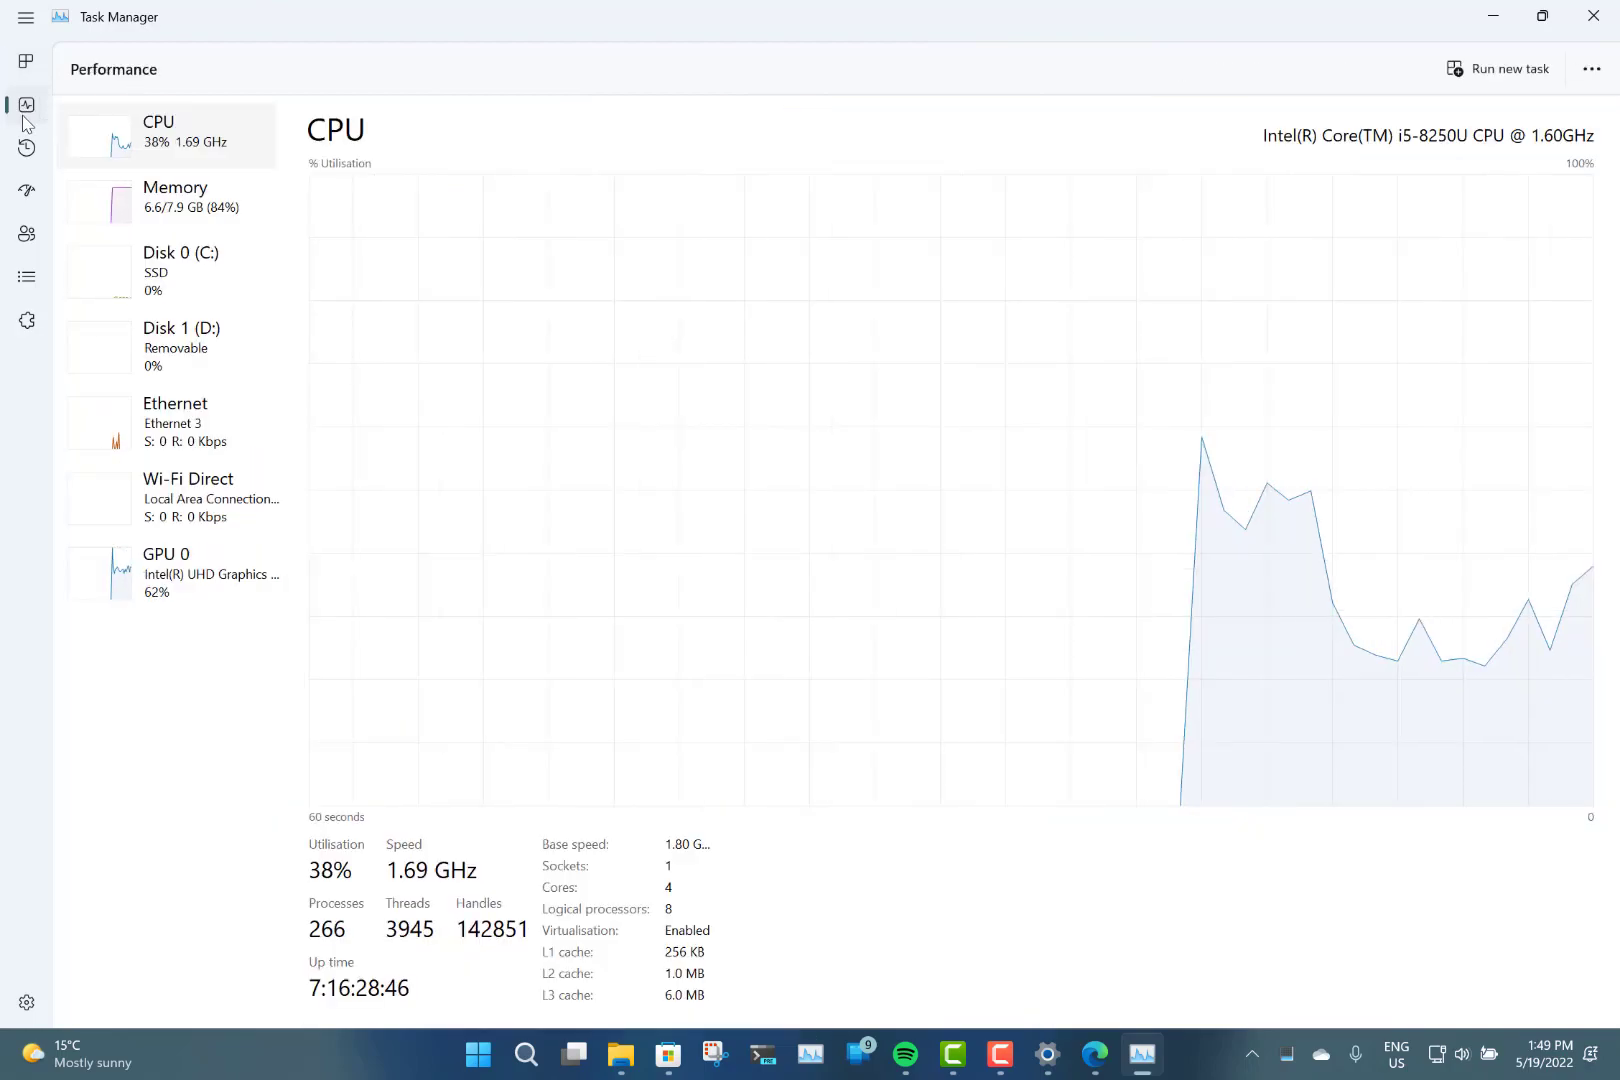
{"action": "left_click", "coordinate": [30, 63]}
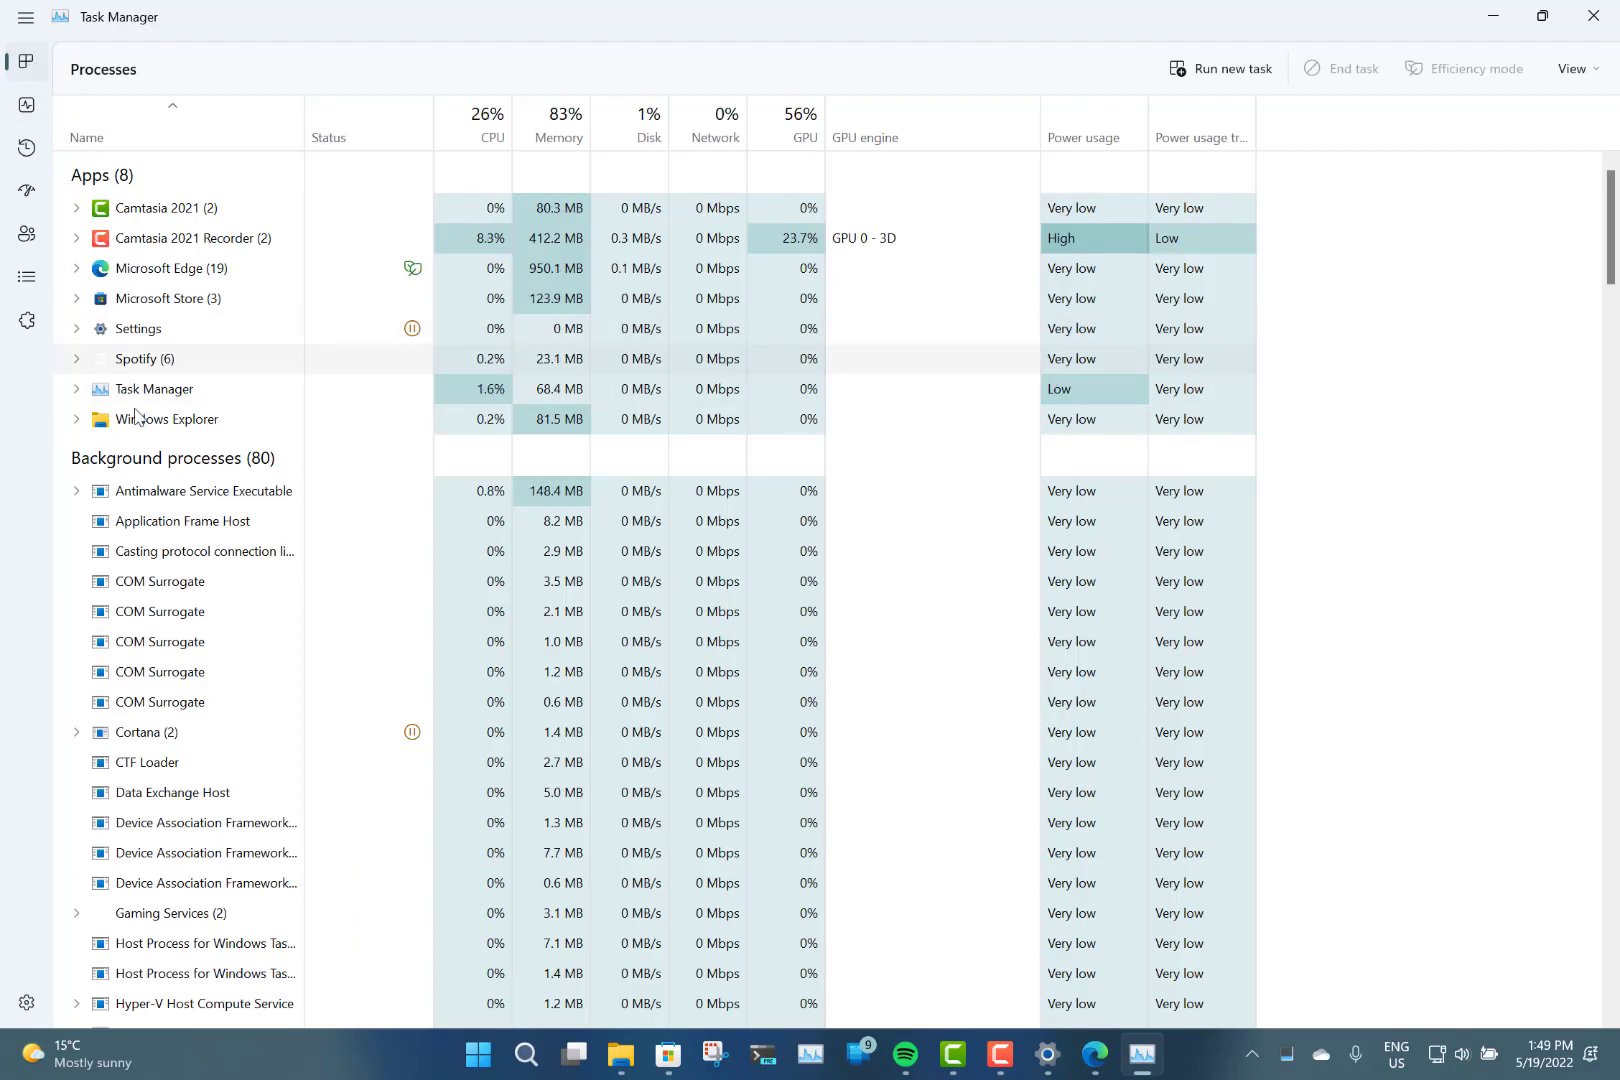
{"action": "right_click", "coordinate": [175, 298]}
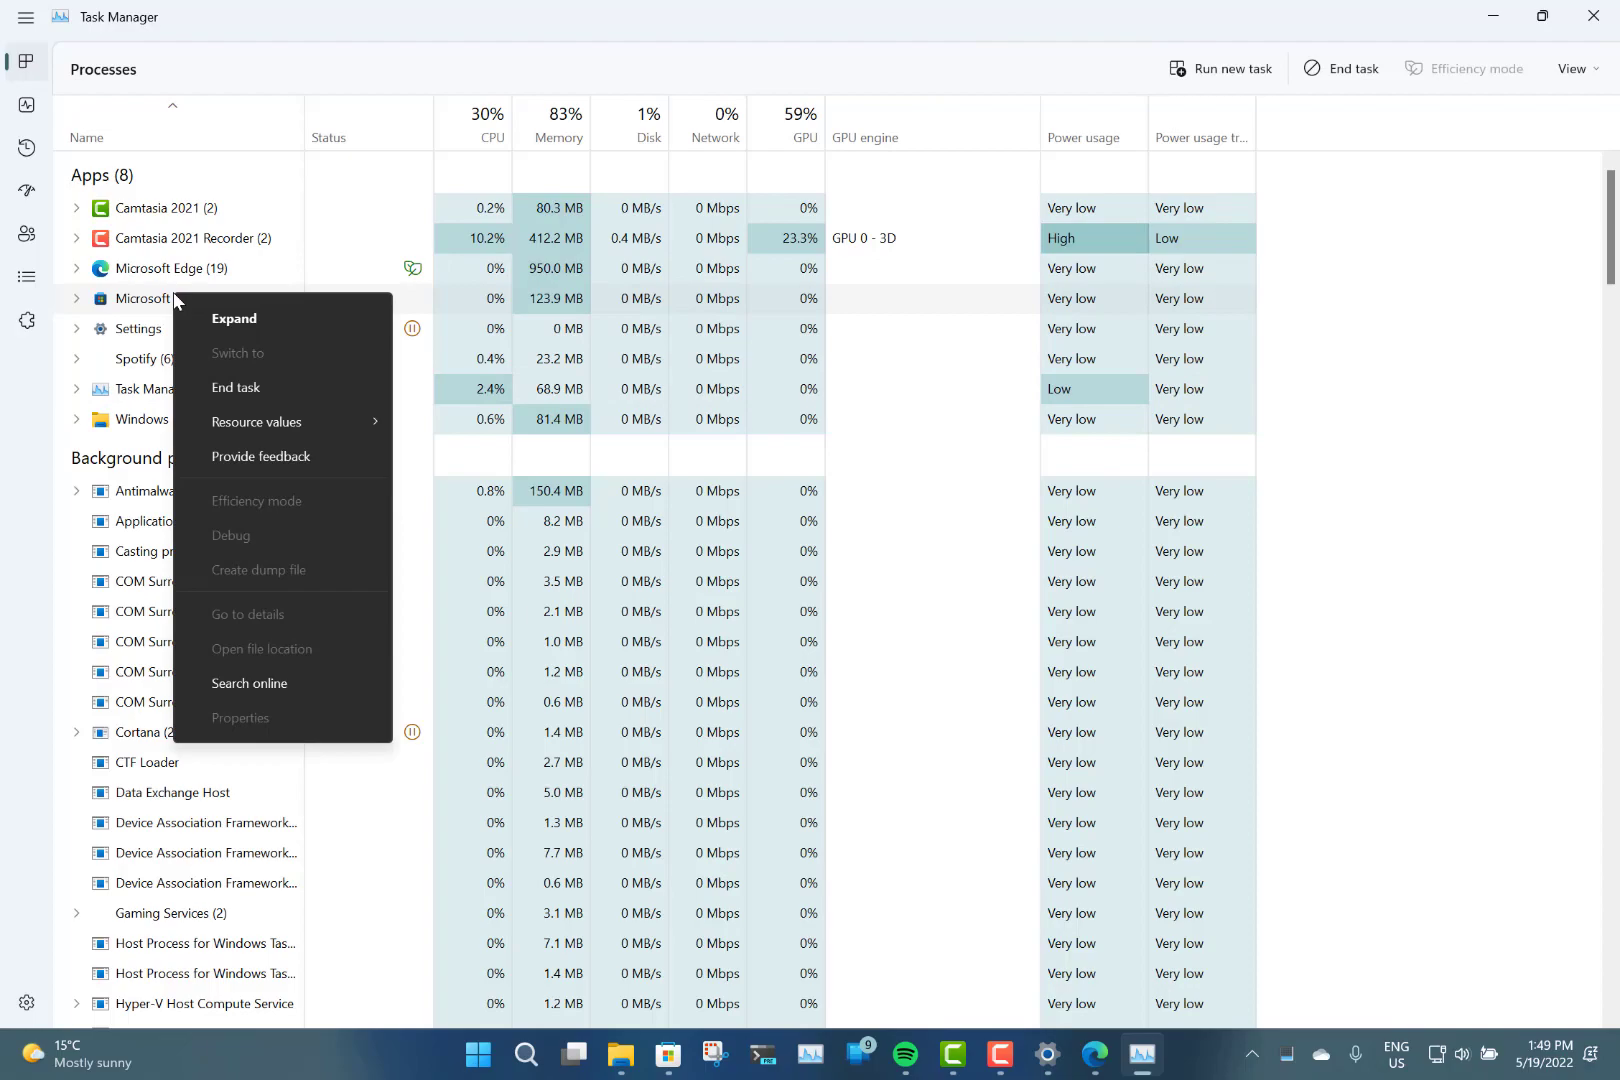
{"action": "scroll", "coordinate": [181, 813], "scroll_direction": "down", "scroll_amount": 3}
{"action": "right_click", "coordinate": [181, 813]}
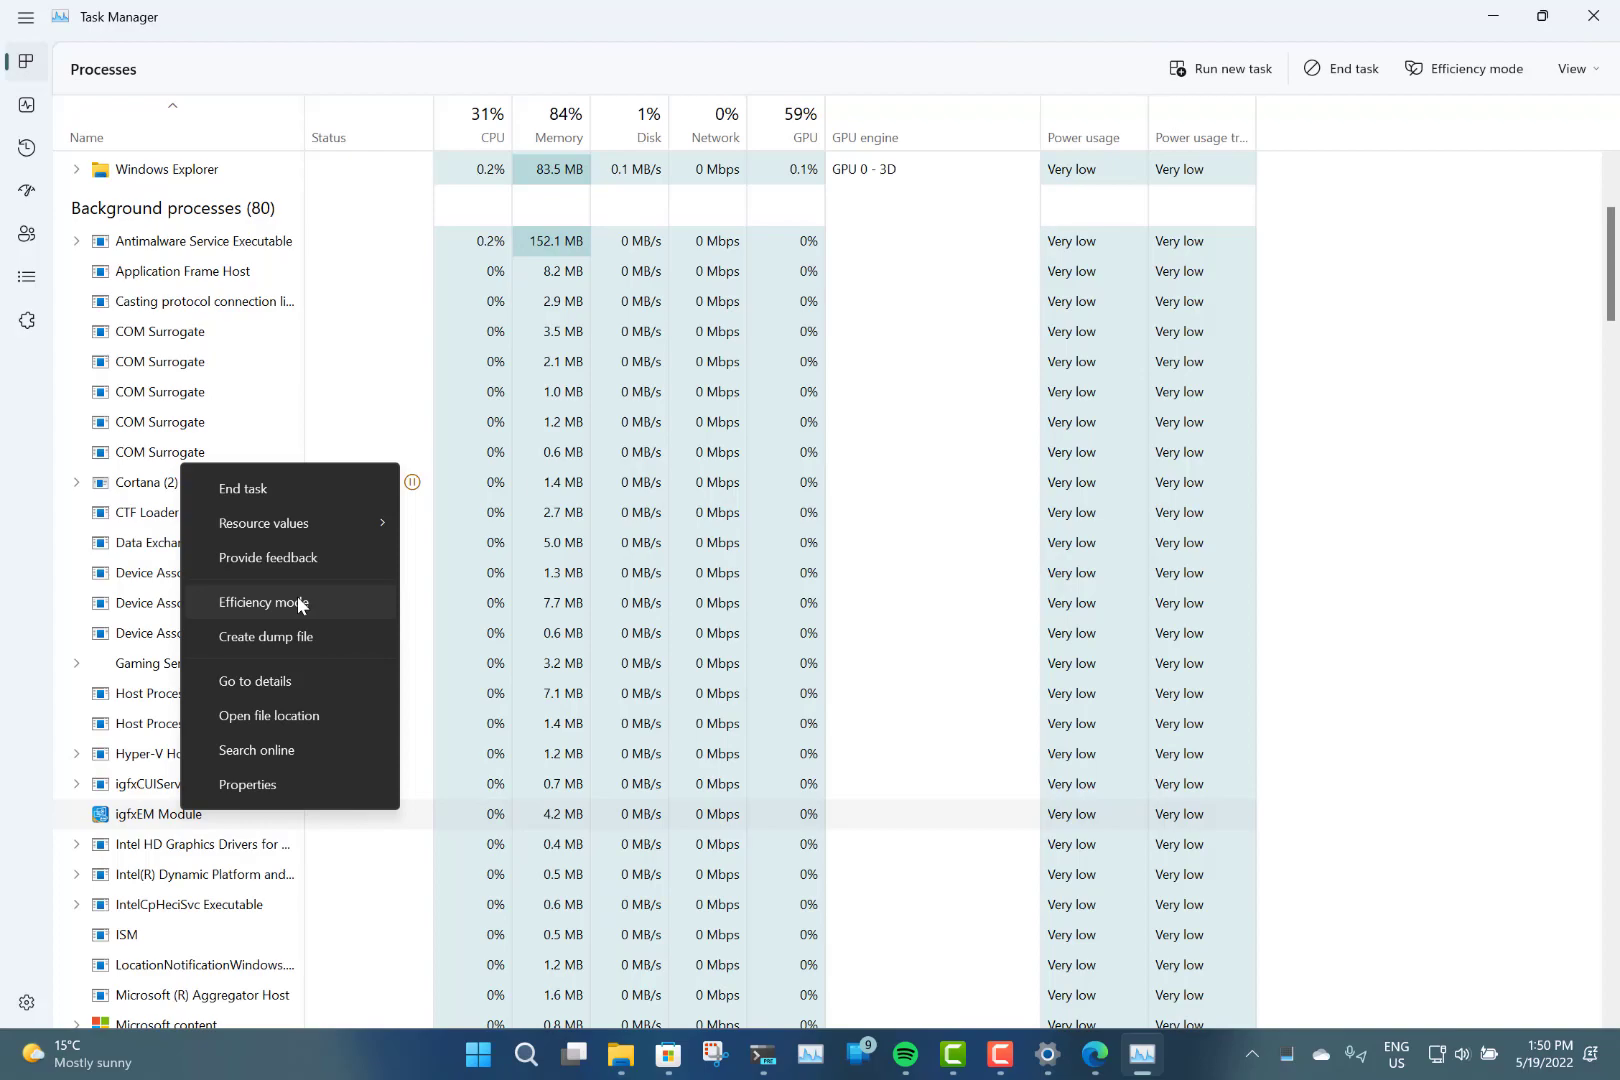
{"action": "left_click", "coordinate": [1342, 424]}
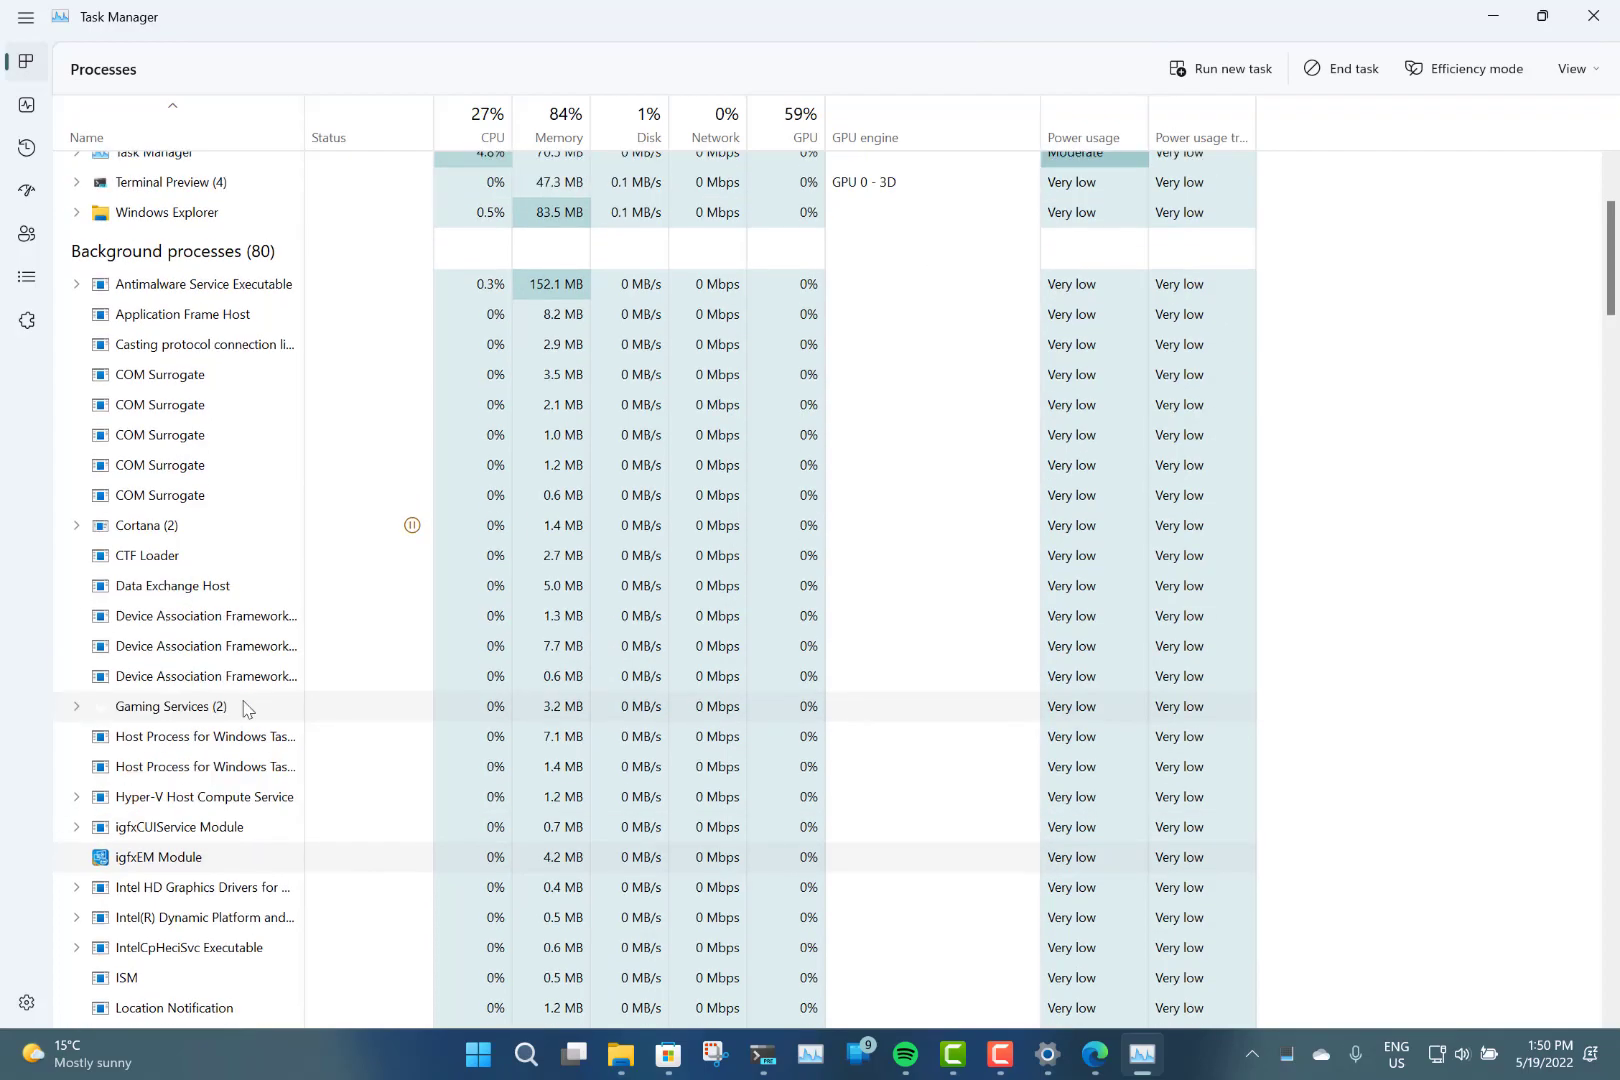
{"action": "scroll", "coordinate": [245, 708], "scroll_direction": "down", "scroll_amount": 1}
{"action": "scroll", "coordinate": [245, 708], "scroll_direction": "down", "scroll_amount": 1}
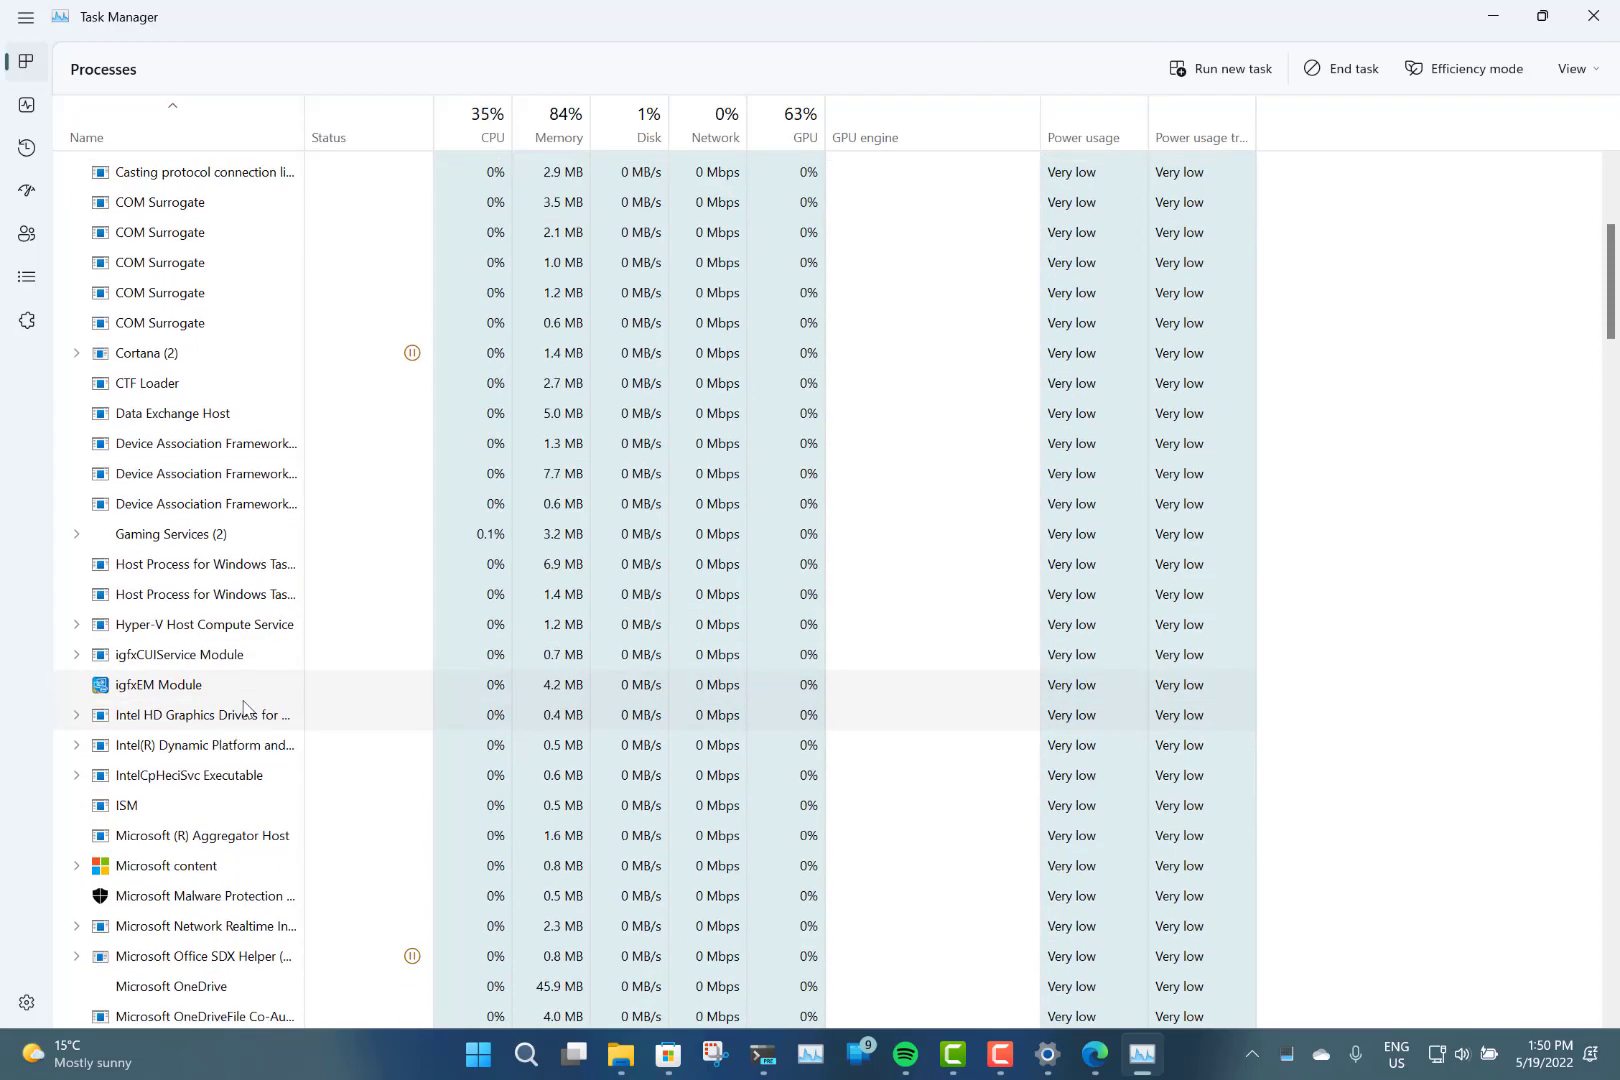
{"action": "scroll", "coordinate": [245, 708], "scroll_direction": "down", "scroll_amount": 1}
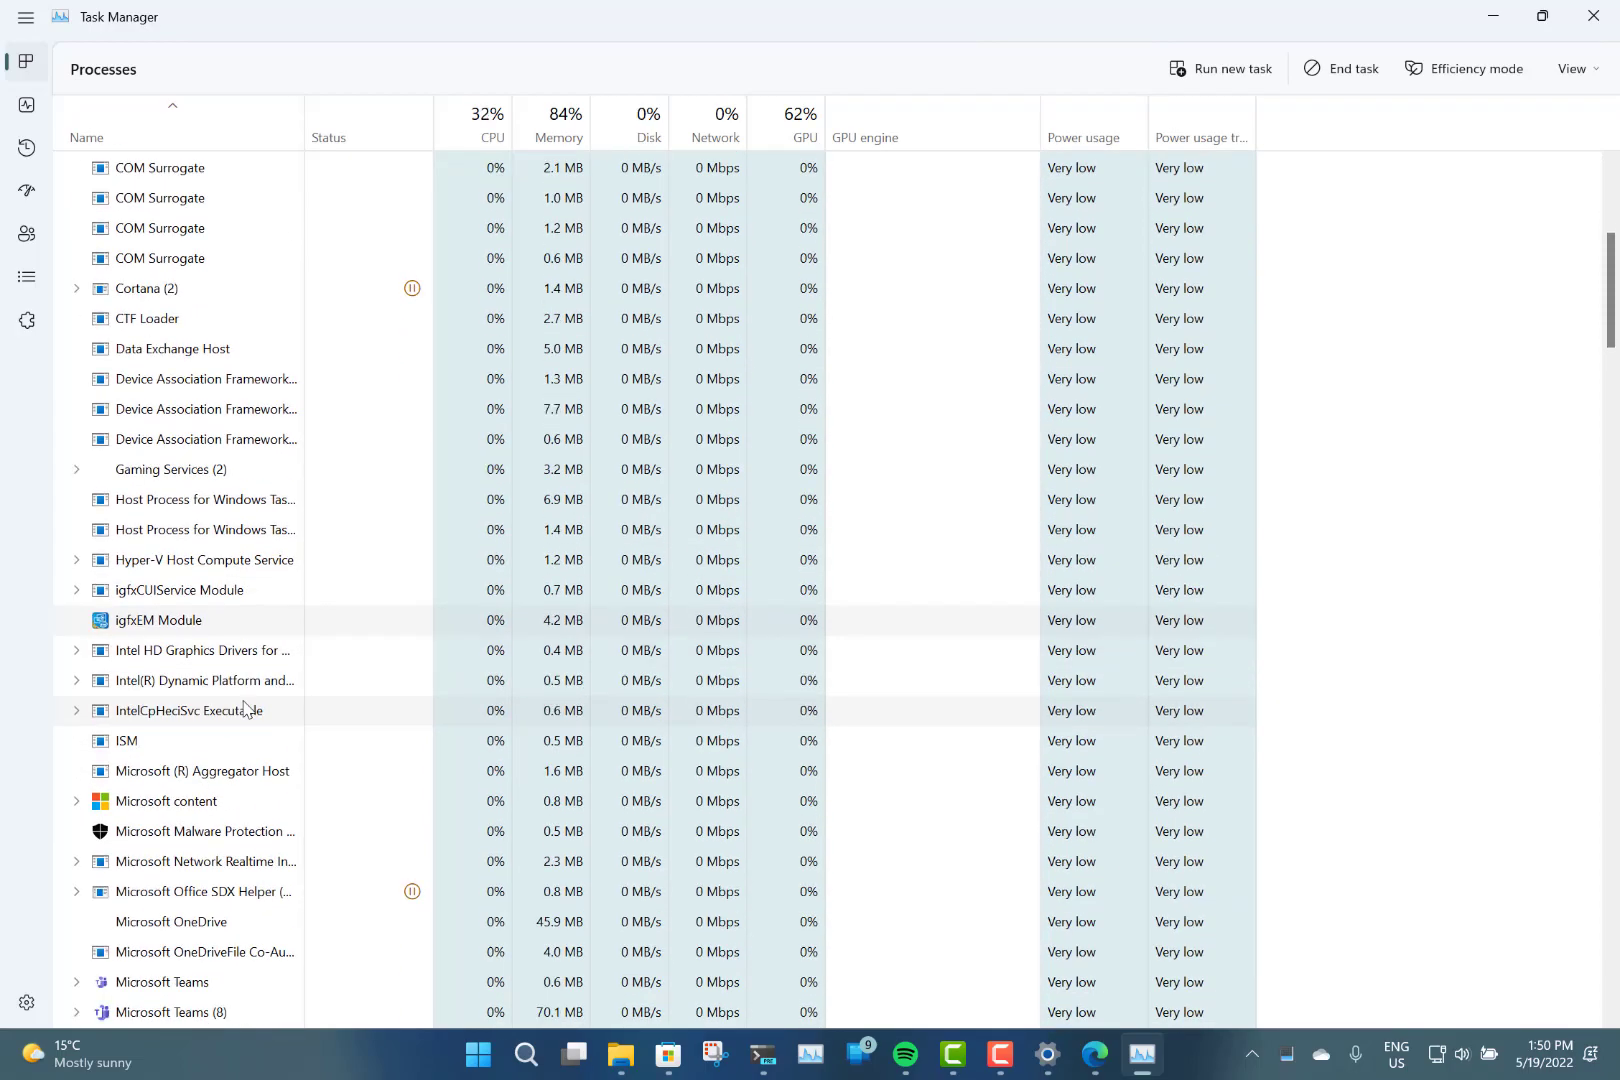
{"action": "right_click", "coordinate": [138, 1020]}
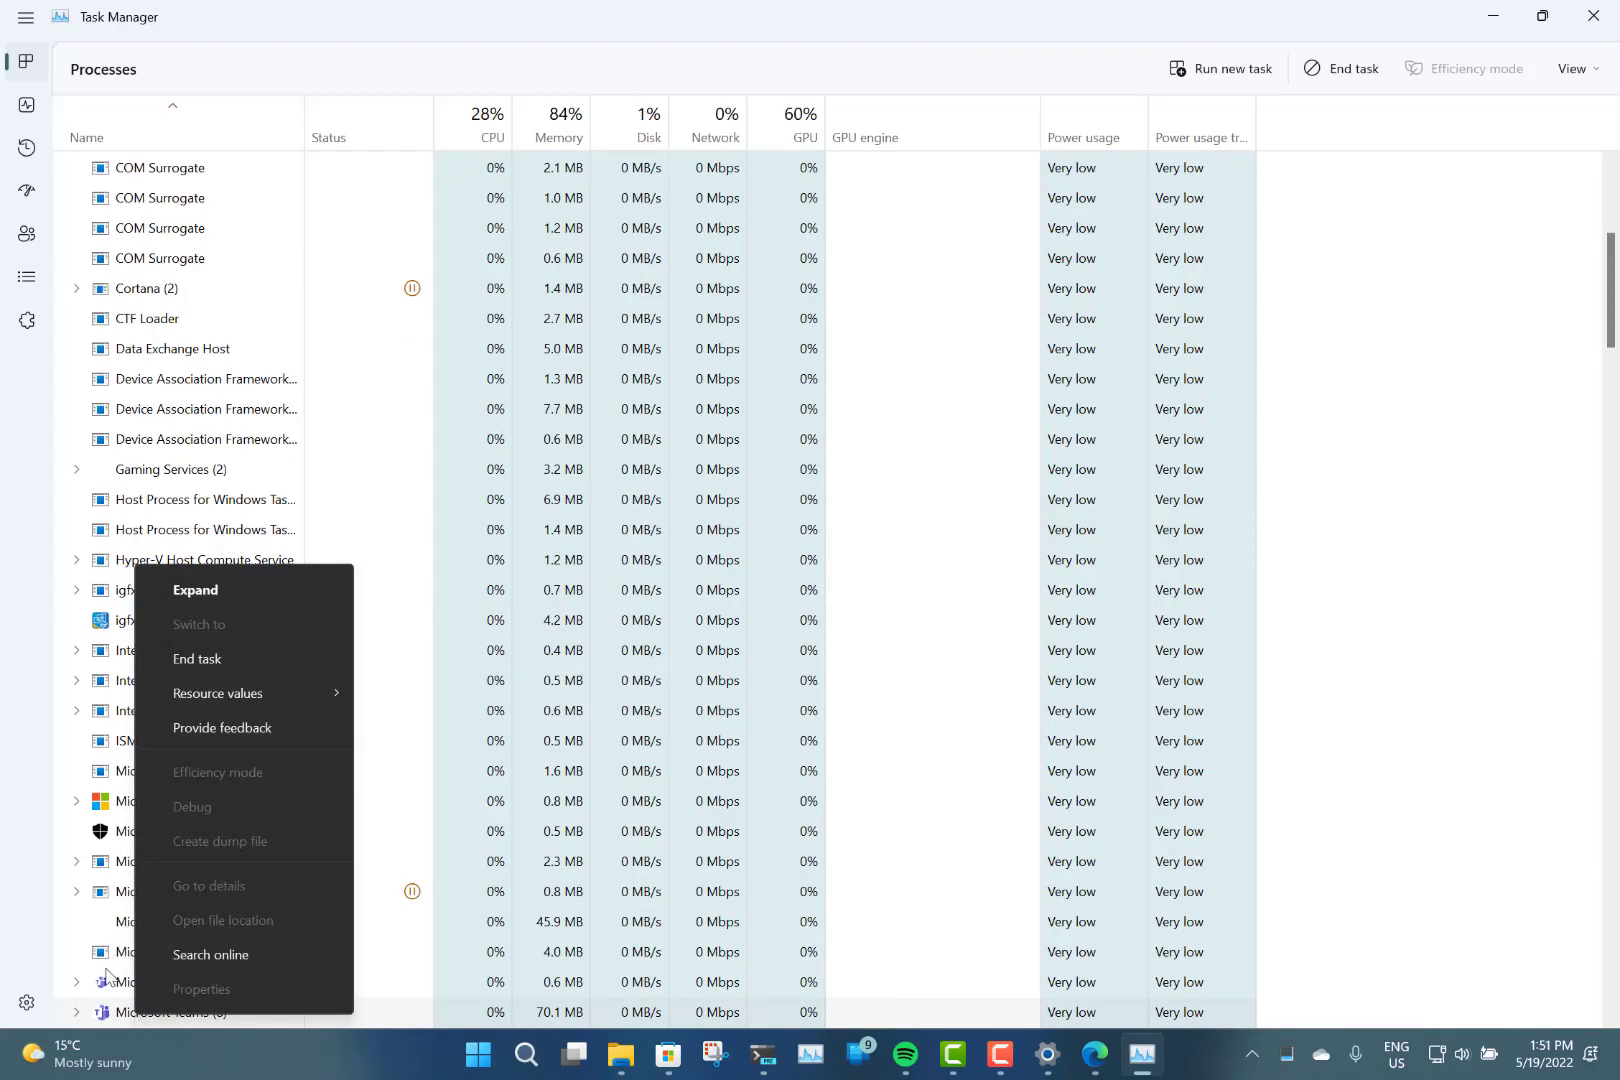
{"action": "right_click", "coordinate": [110, 987]}
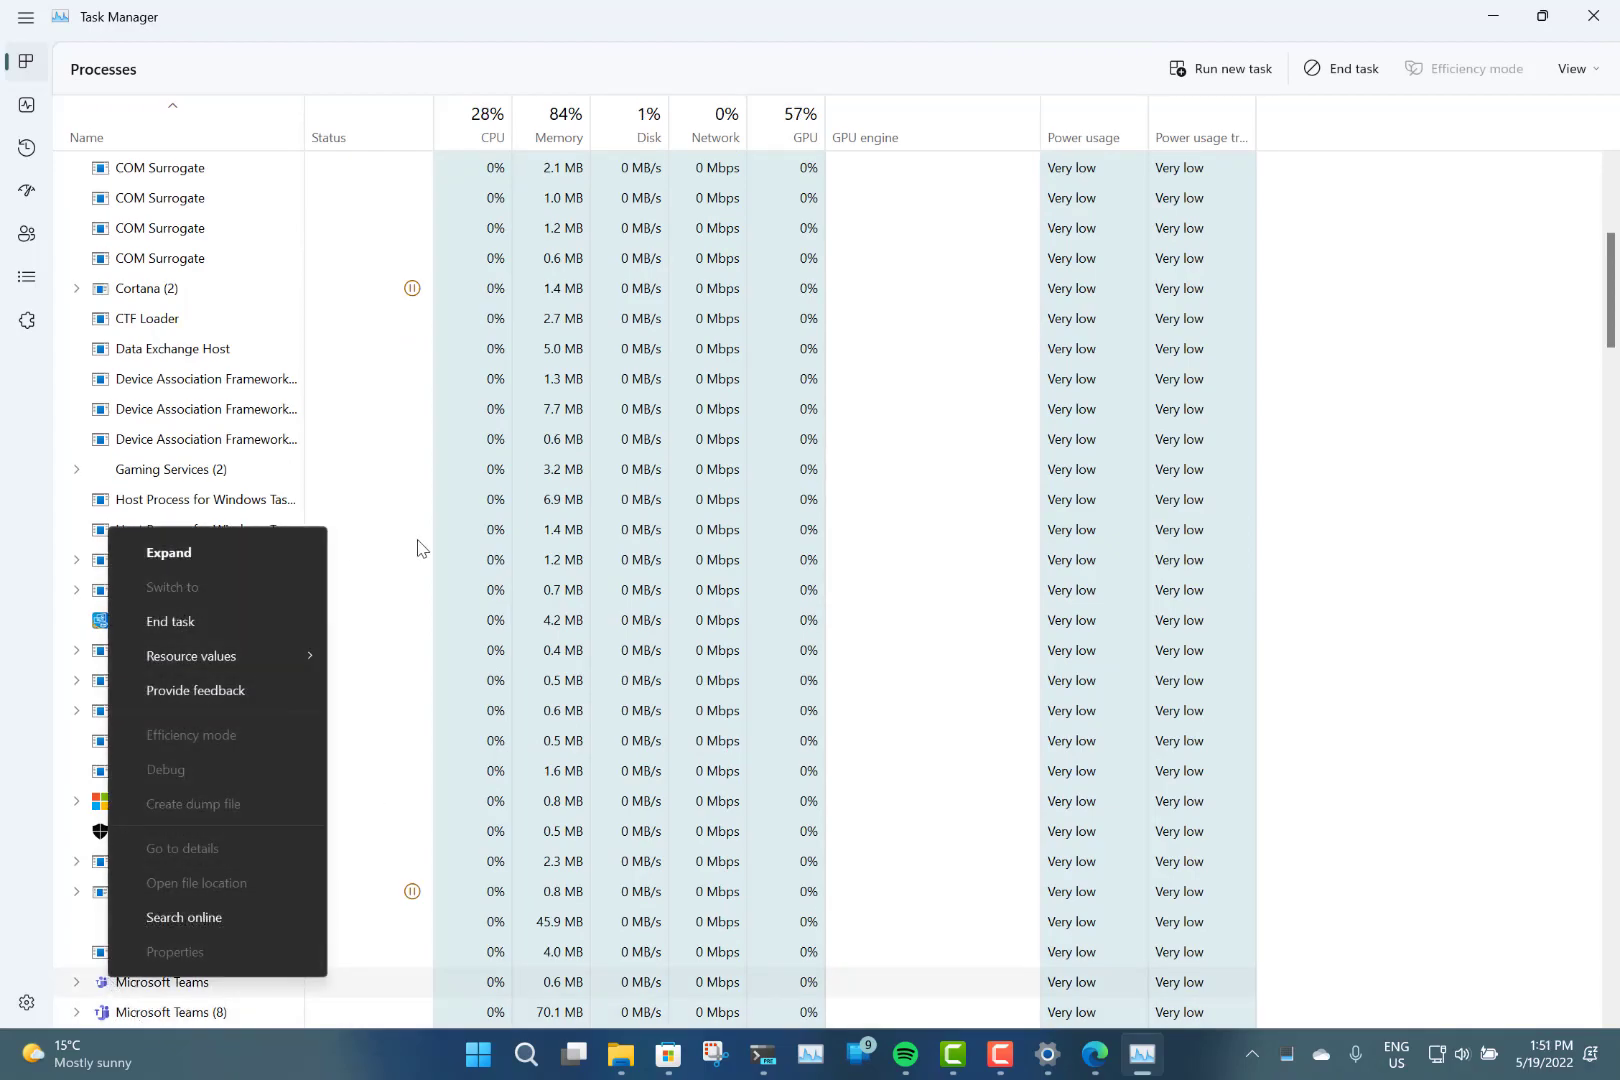
{"action": "left_click", "coordinate": [400, 484]}
{"action": "scroll", "coordinate": [400, 484], "scroll_direction": "down", "scroll_amount": 1}
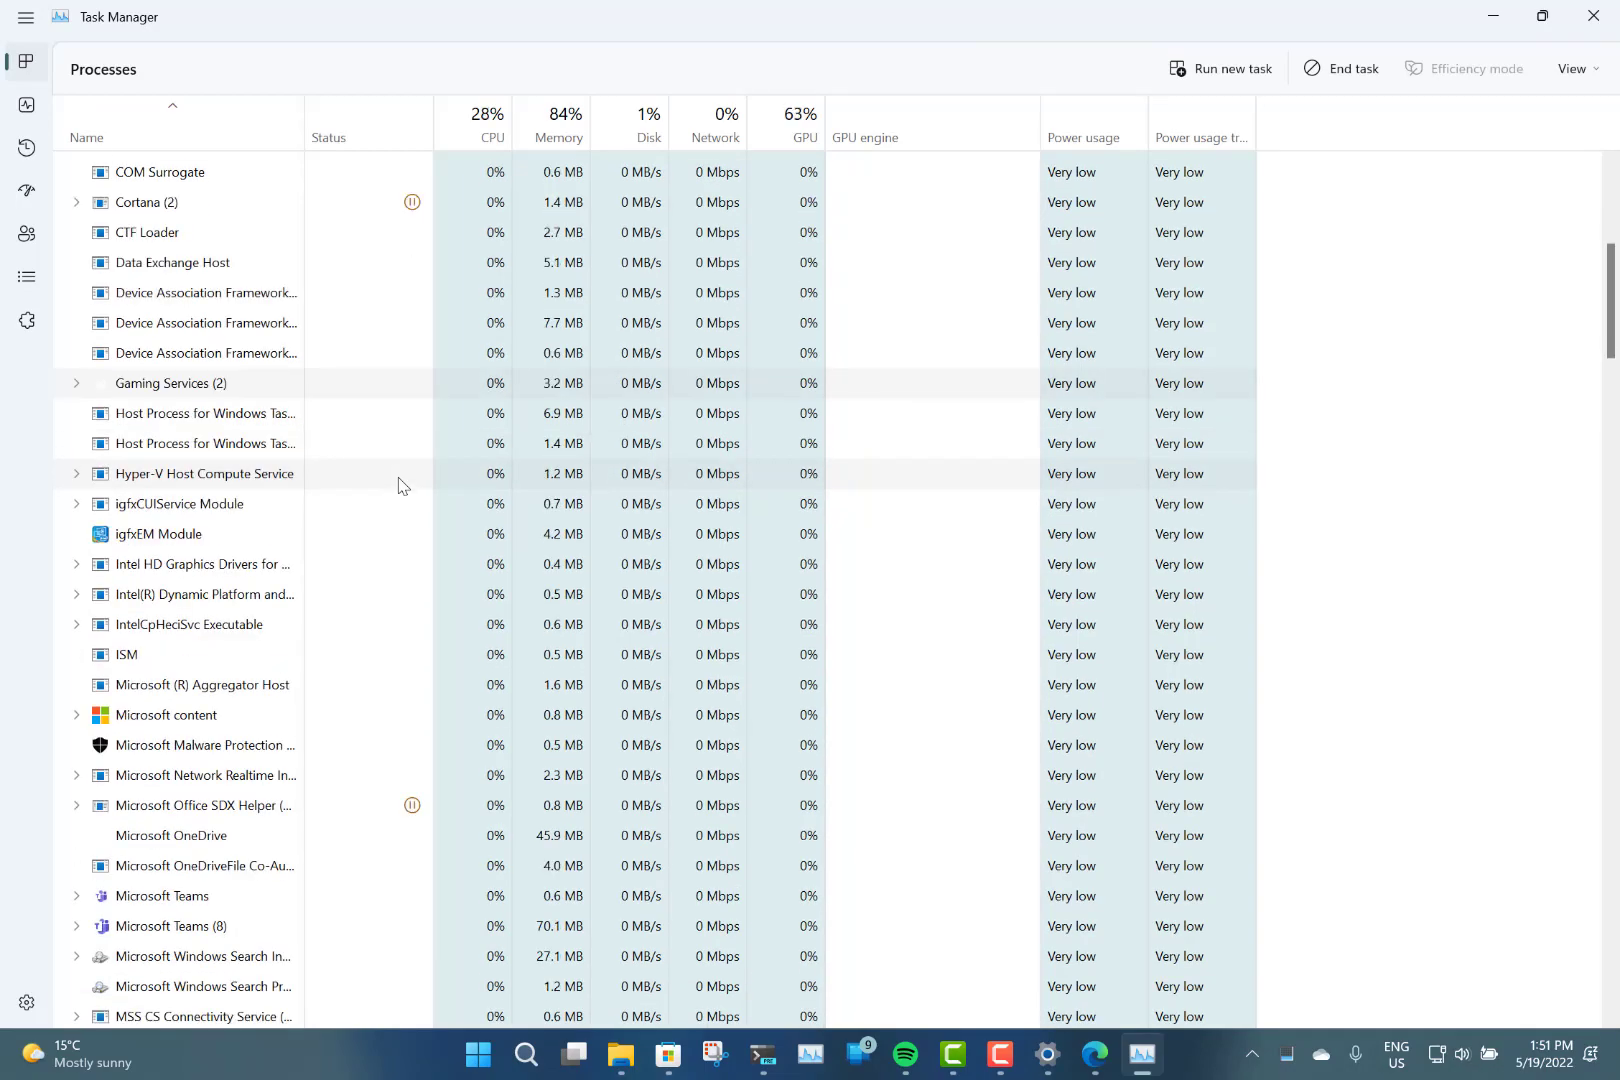
{"action": "scroll", "coordinate": [260, 712], "scroll_direction": "down", "scroll_amount": 1}
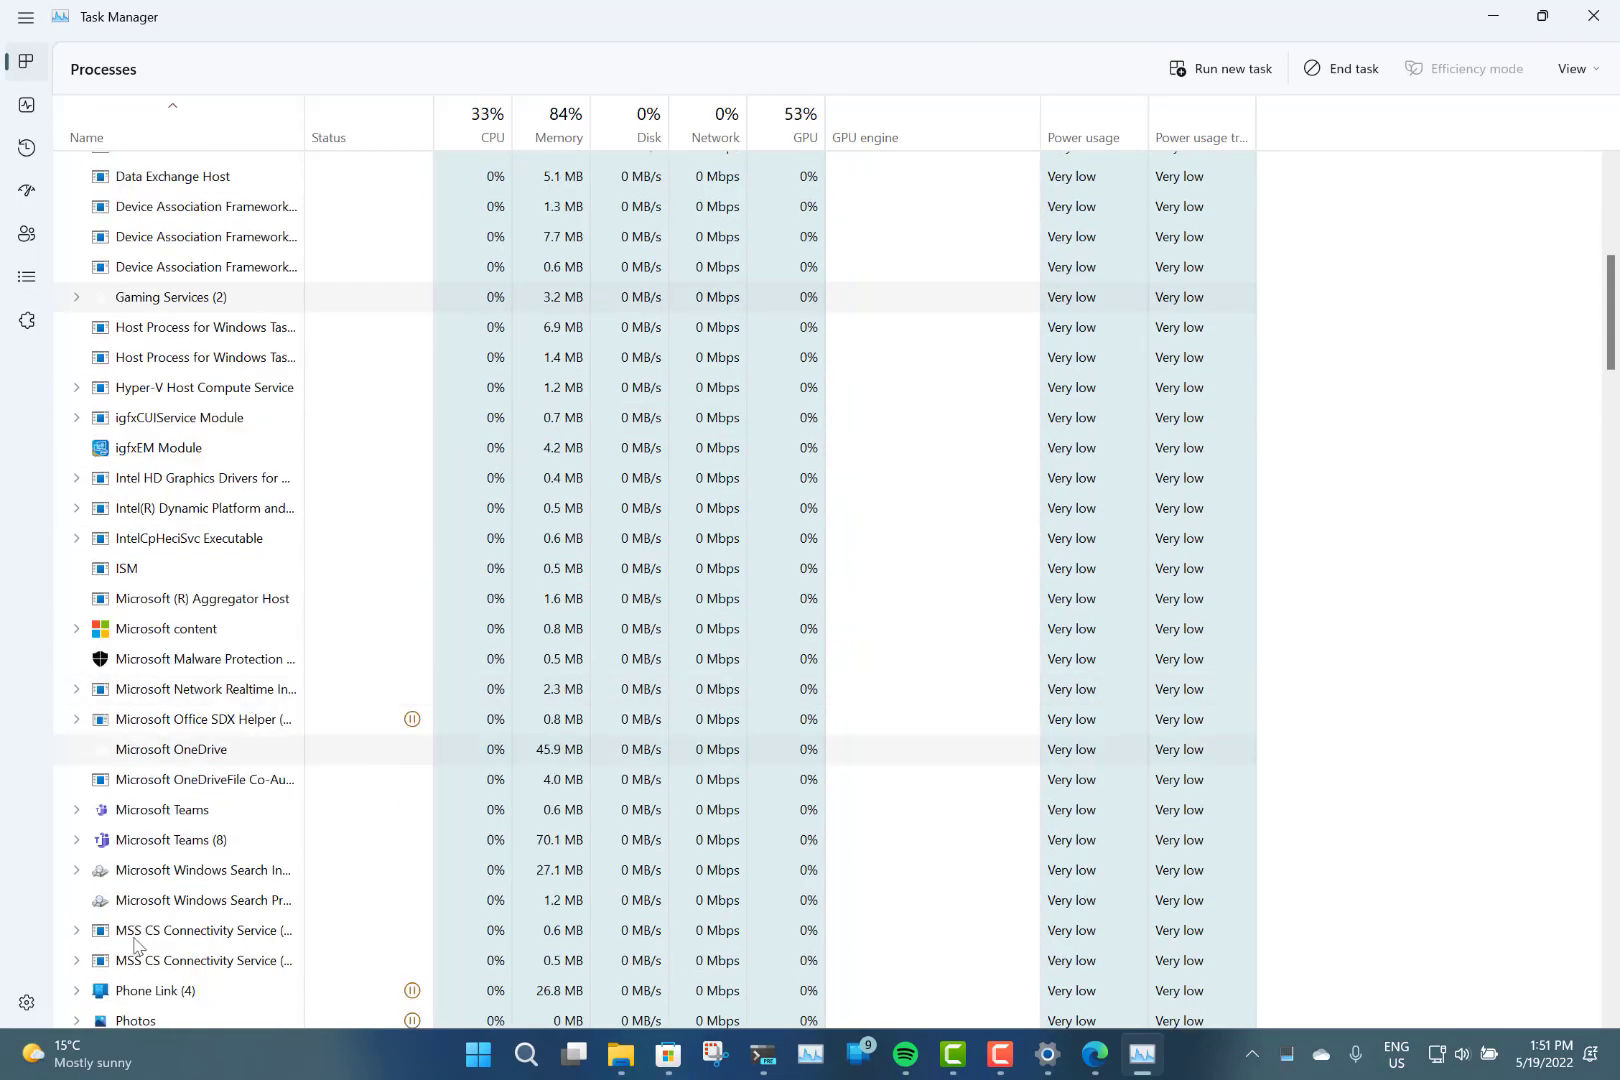
{"action": "right_click", "coordinate": [167, 781]}
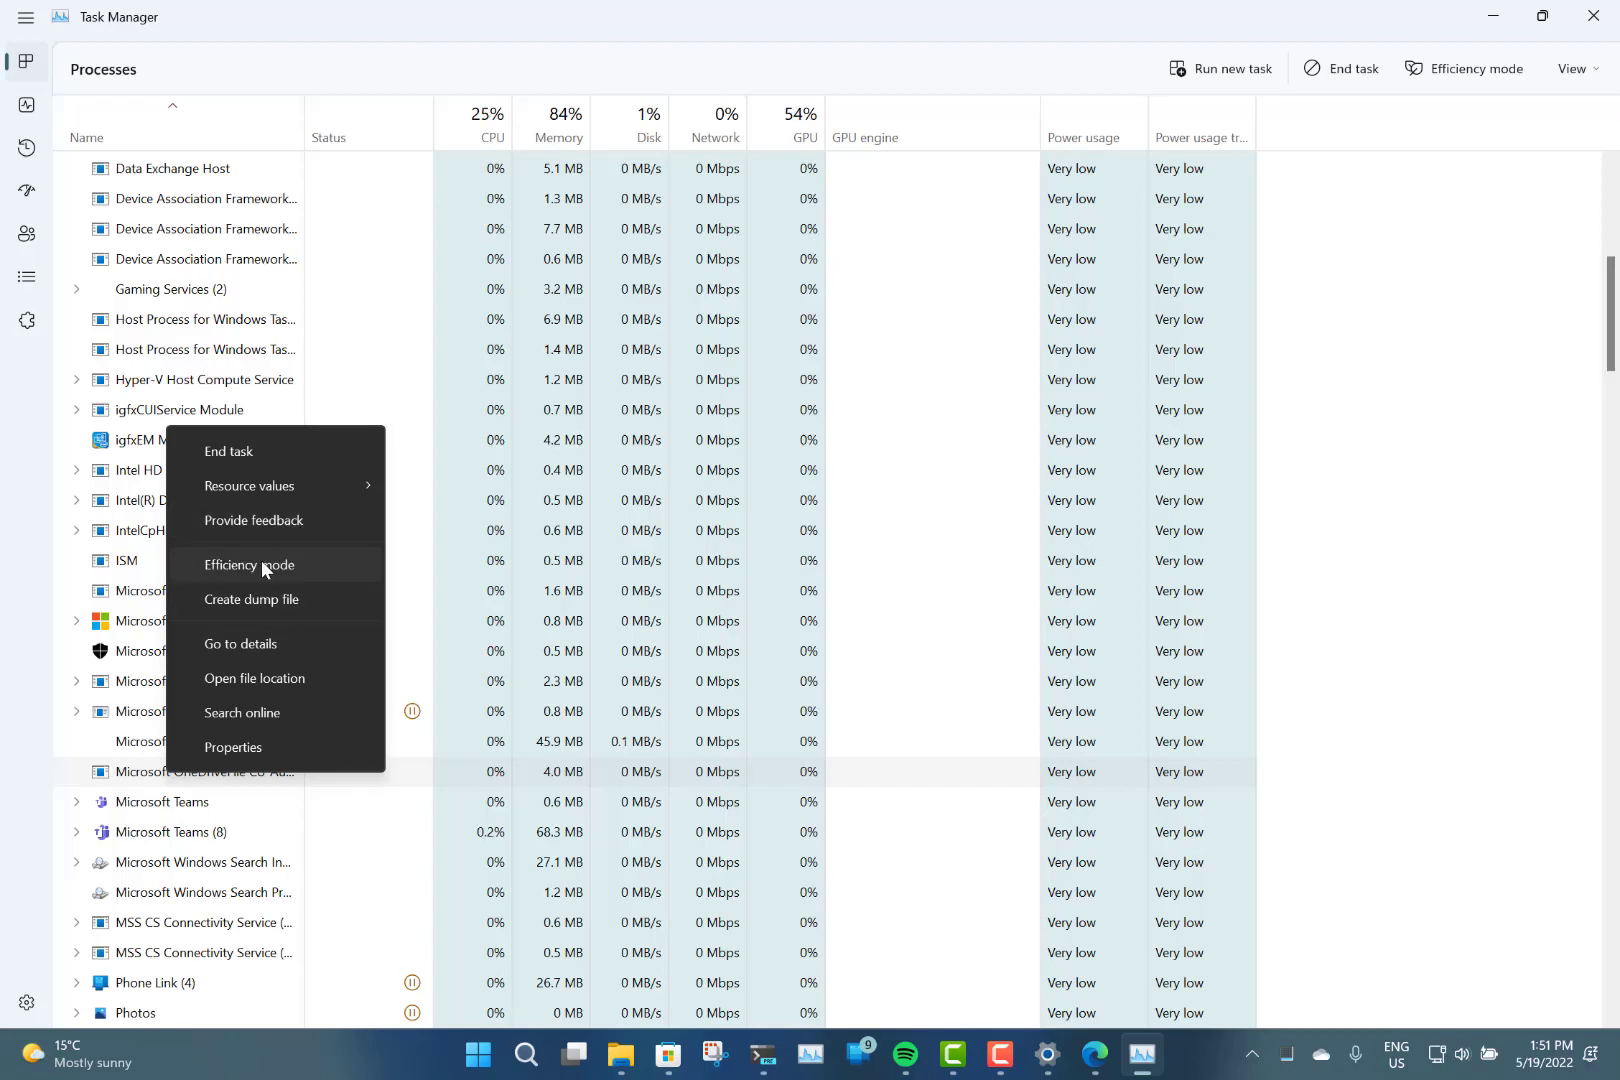
{"action": "left_click", "coordinate": [643, 31]}
Switch to Windows PowerShell with Alt+Tab, then bring up the taskbar search panel.
{"action": "key", "text": "alt+Tab"}
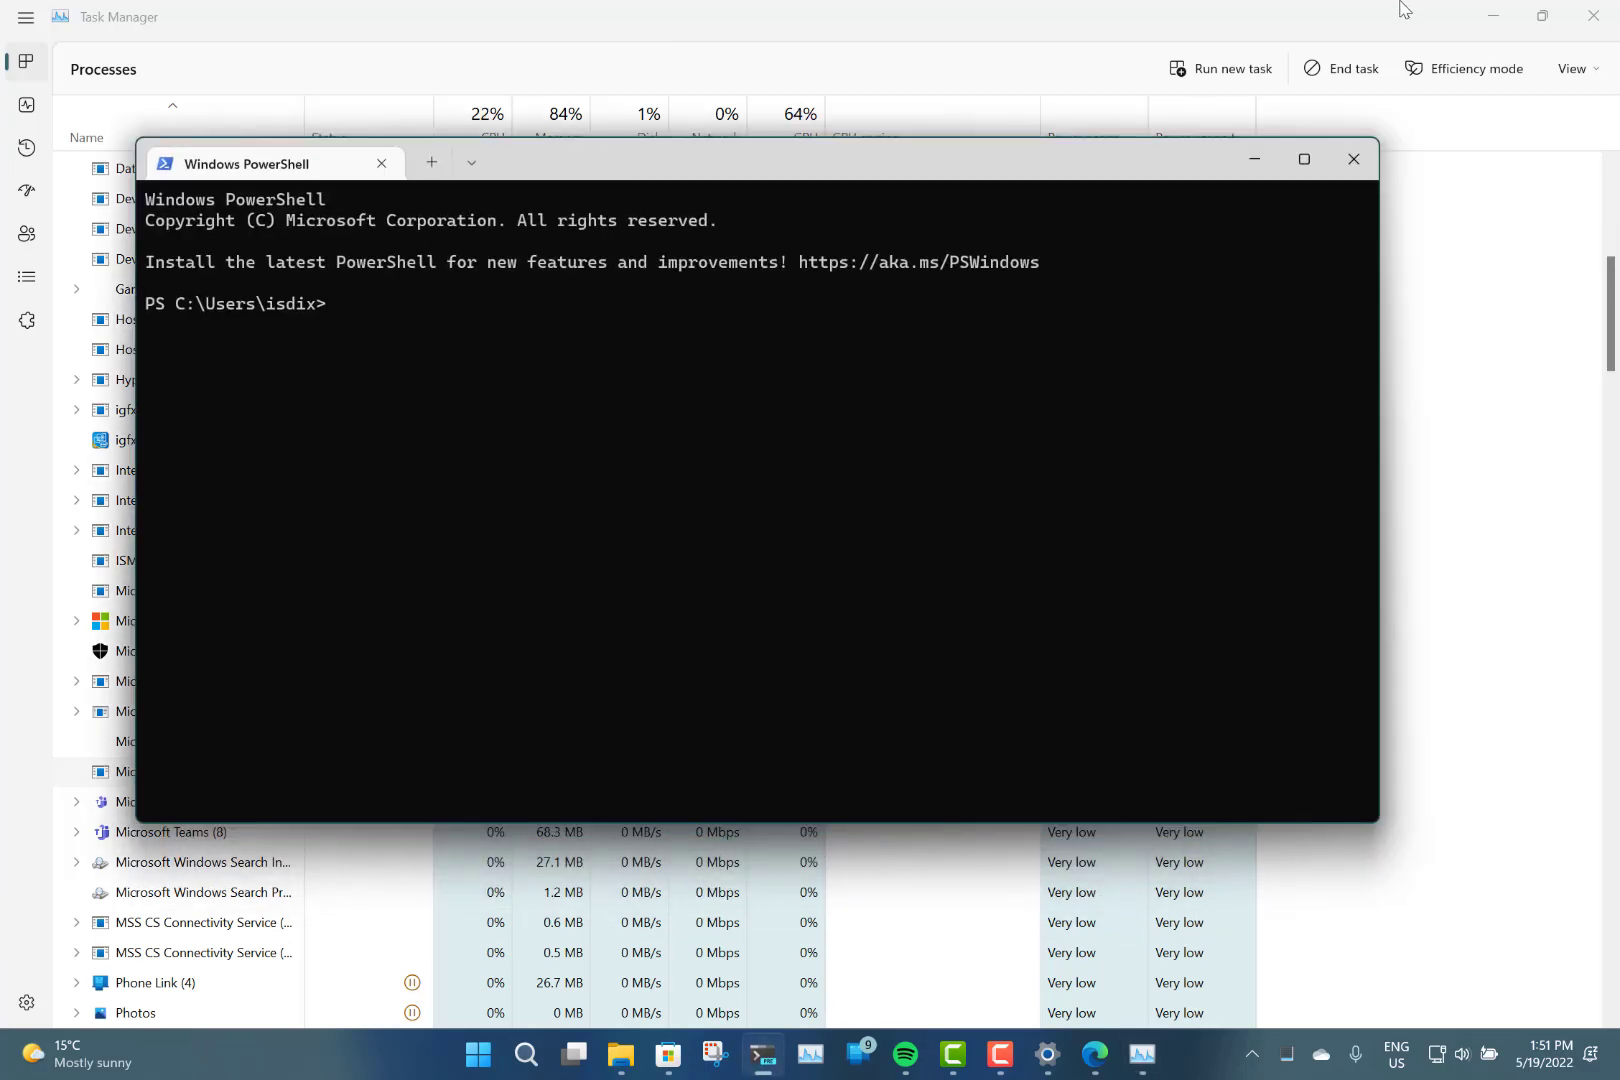
{"action": "left_click", "coordinate": [527, 1055]}
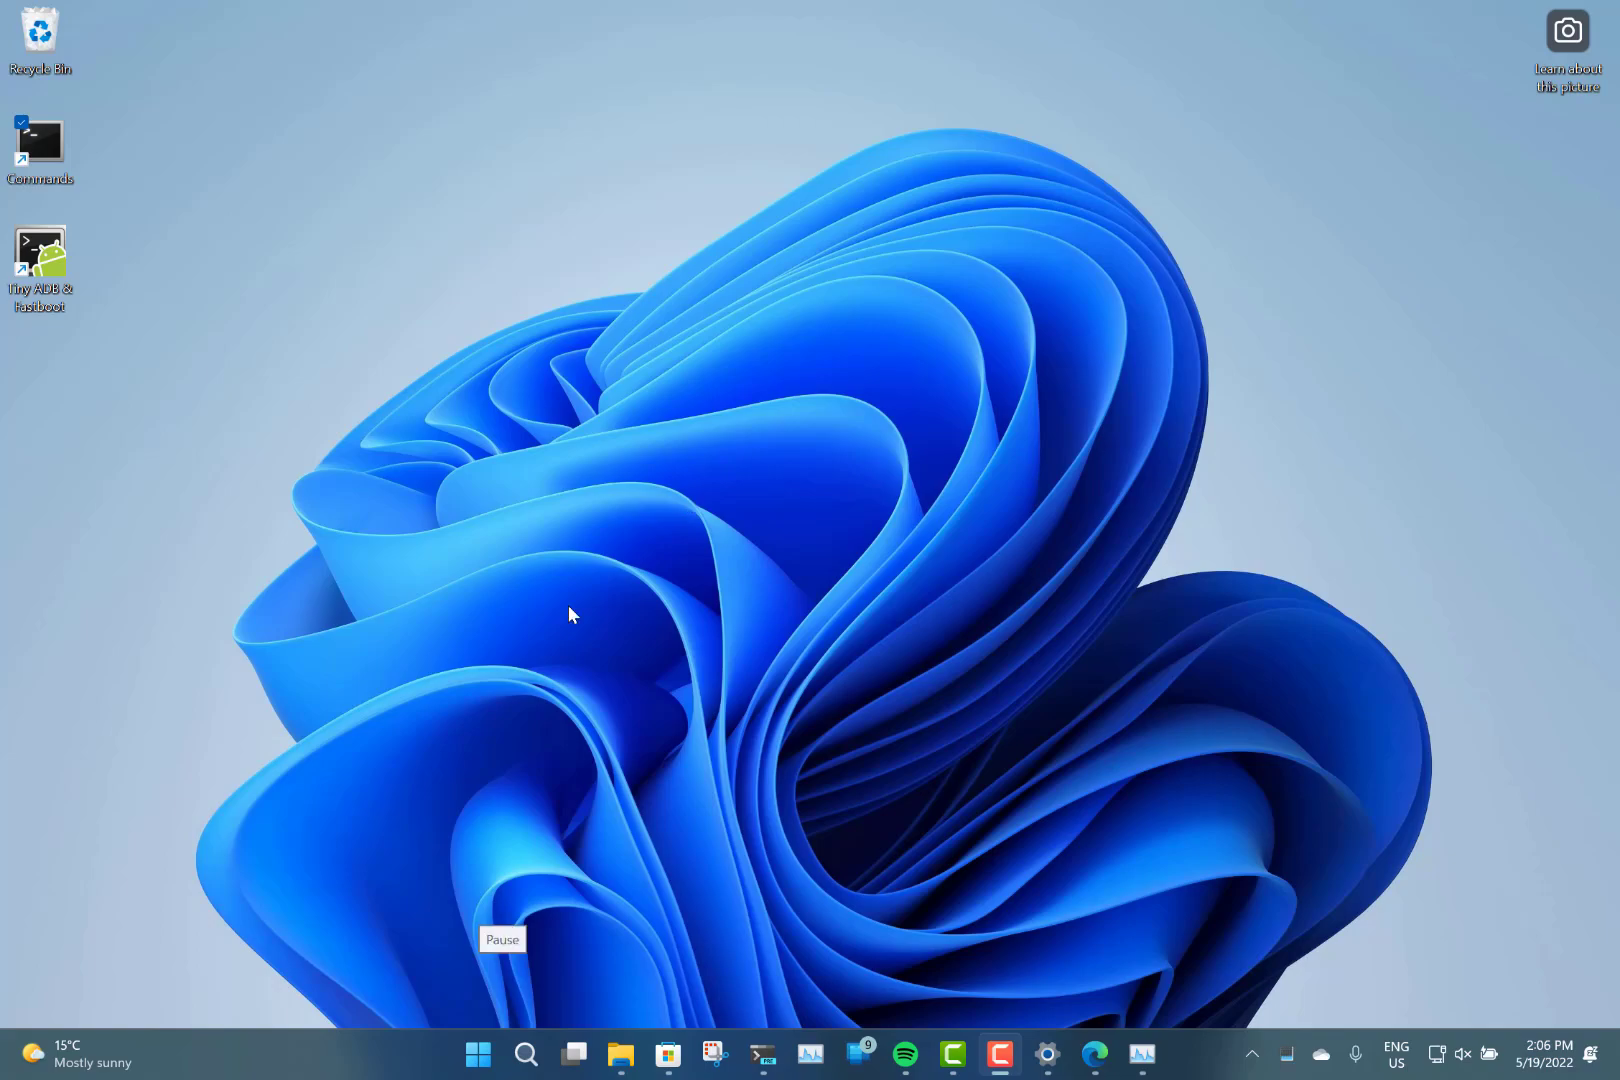
{"action": "key", "text": "super+ctrl+l"}
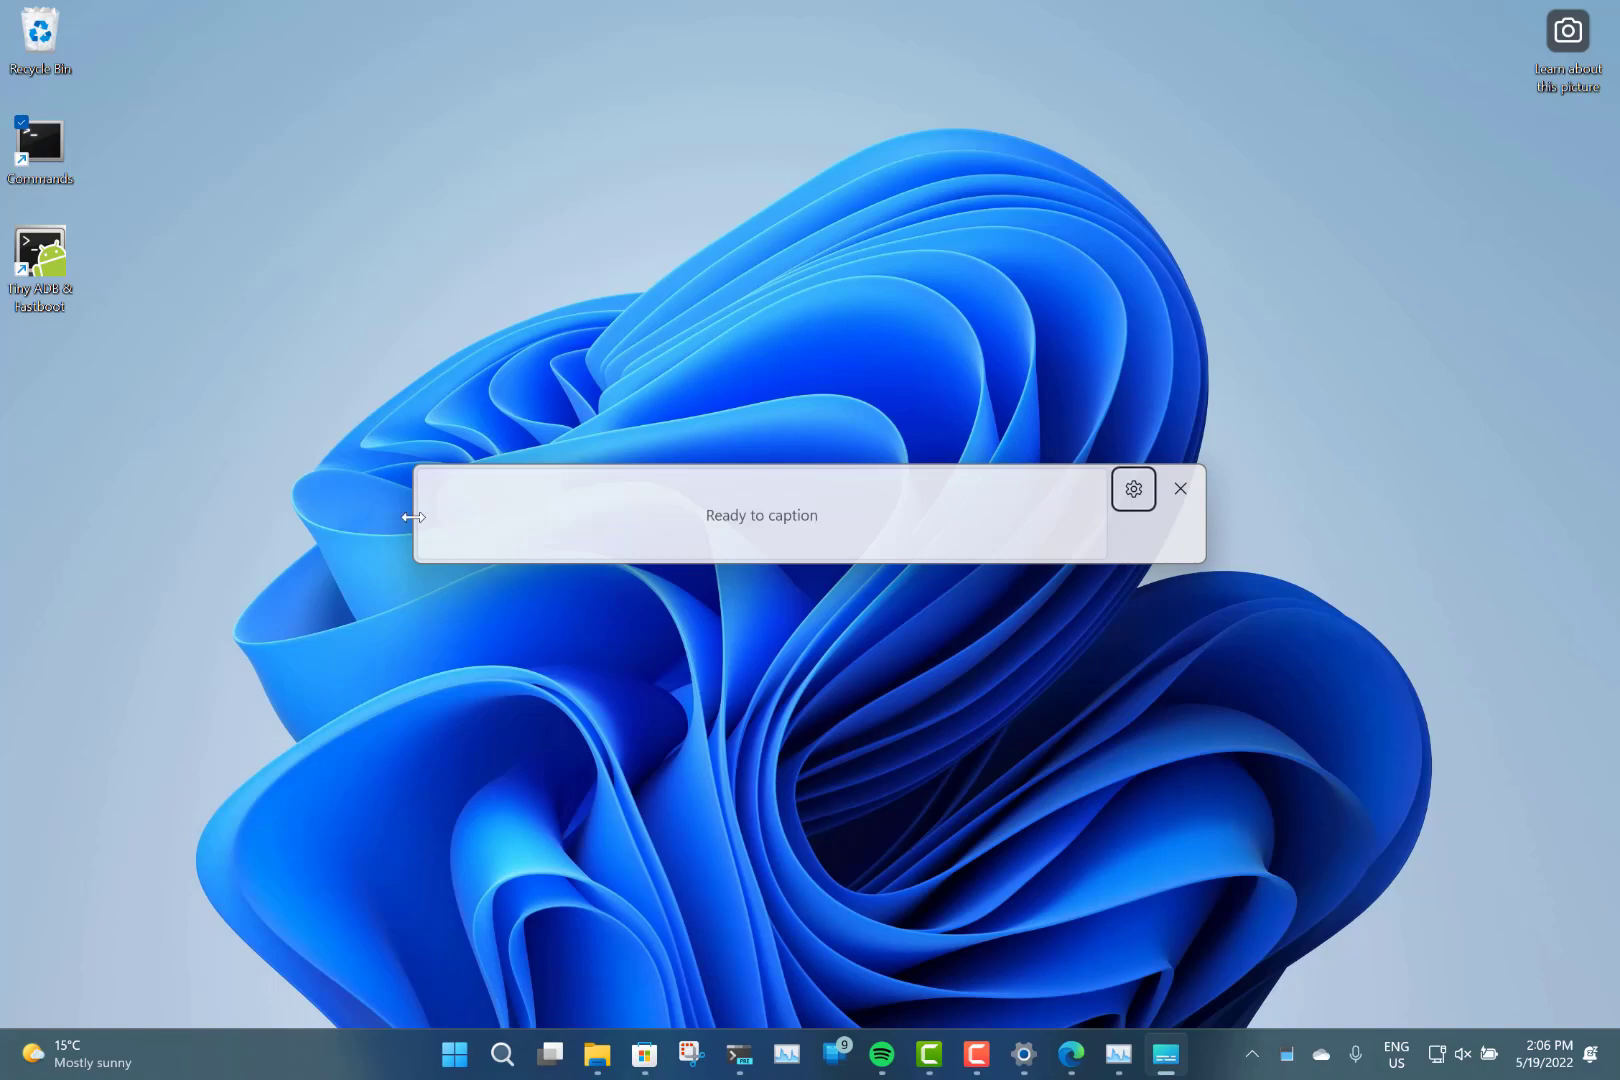
{"action": "left_click_drag", "start_coordinate": [441, 528], "coordinate": [416, 180]}
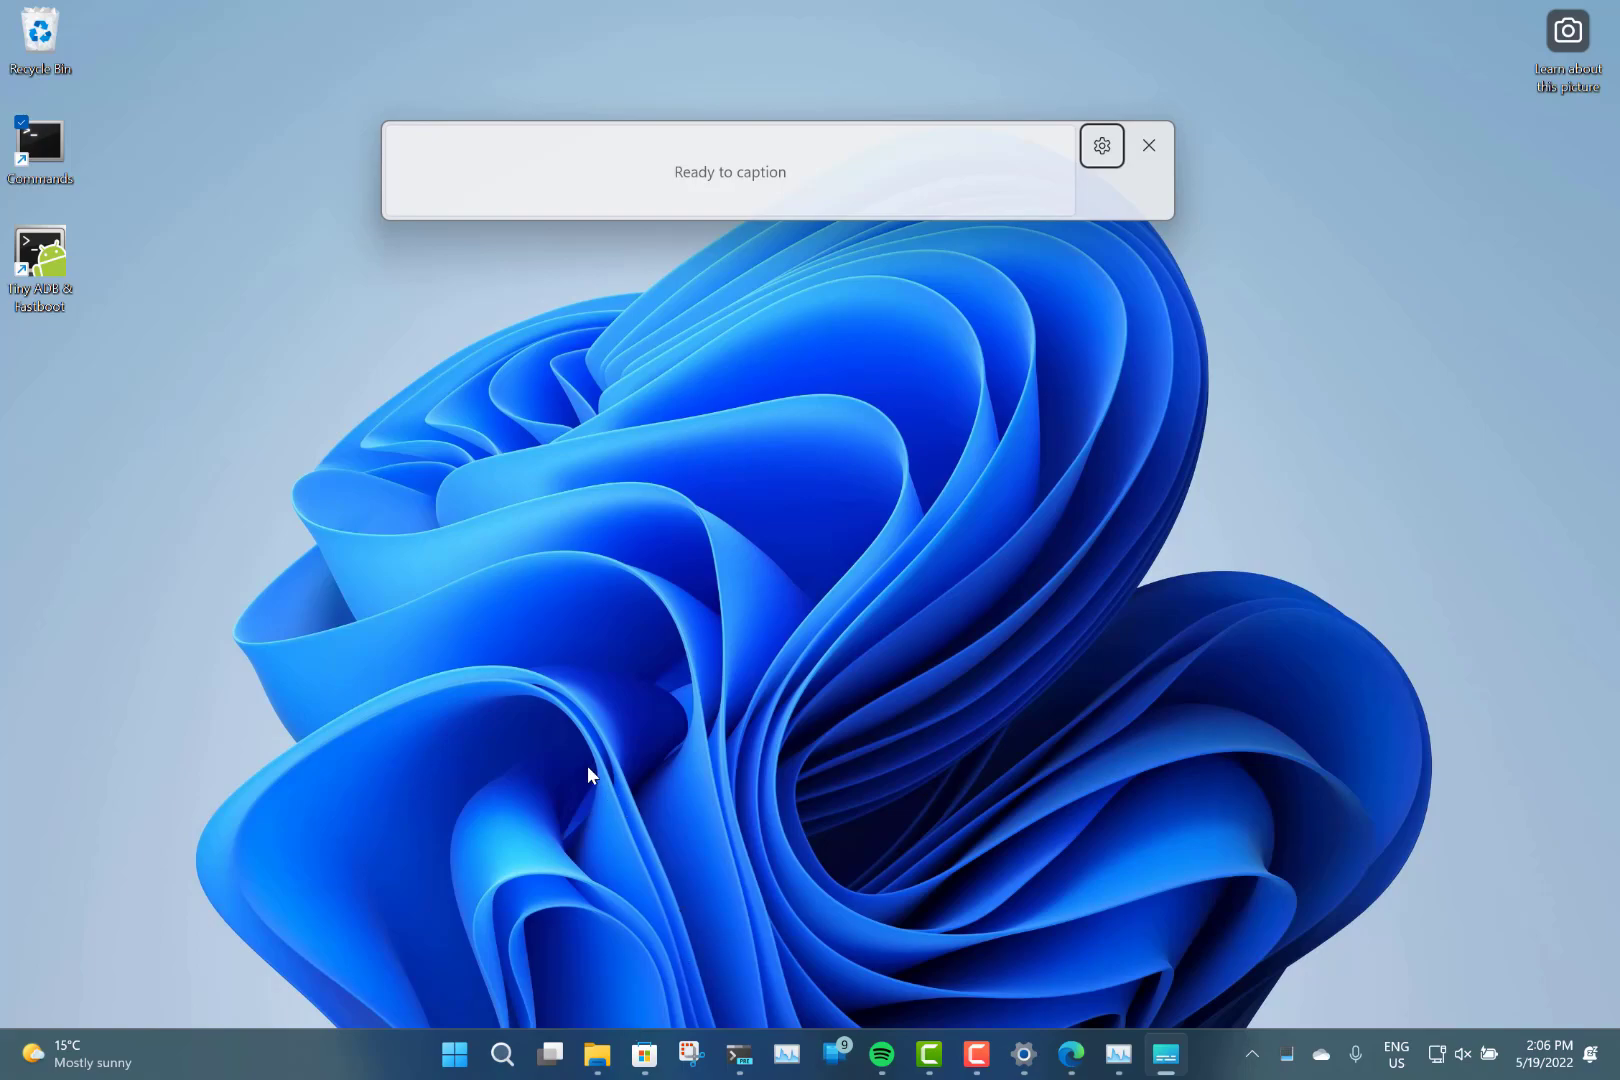
{"action": "left_click", "coordinate": [1067, 1068]}
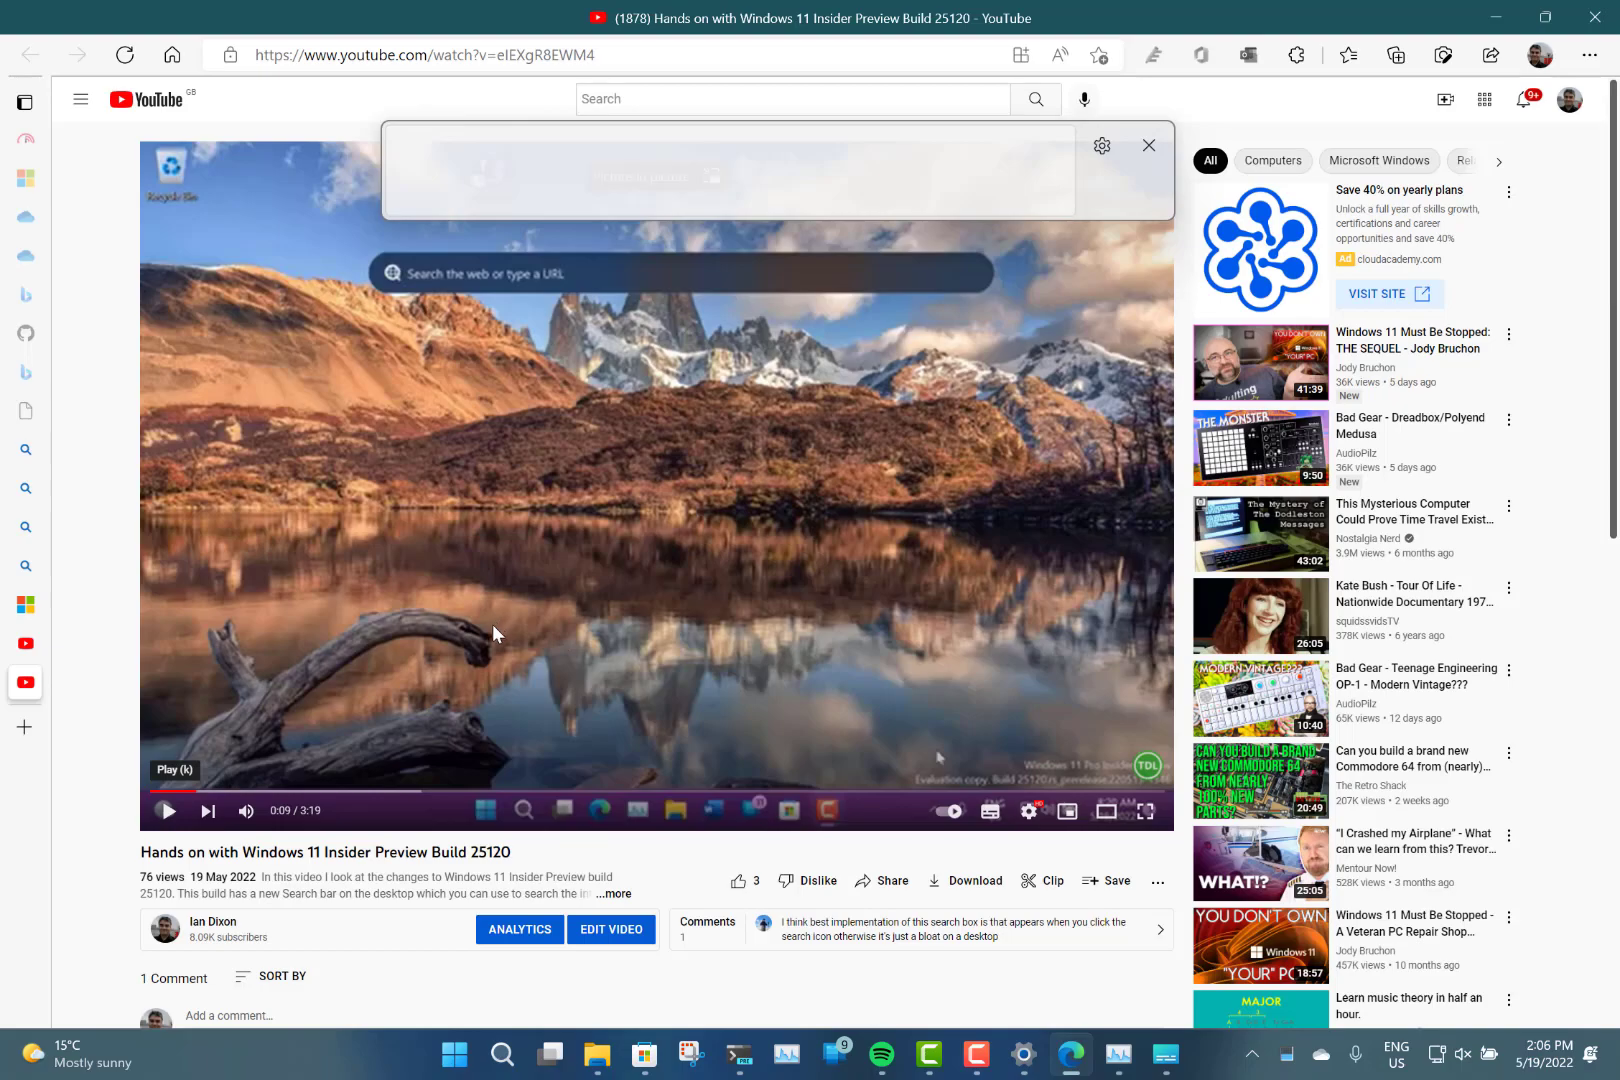
{"action": "left_click", "coordinate": [168, 811]}
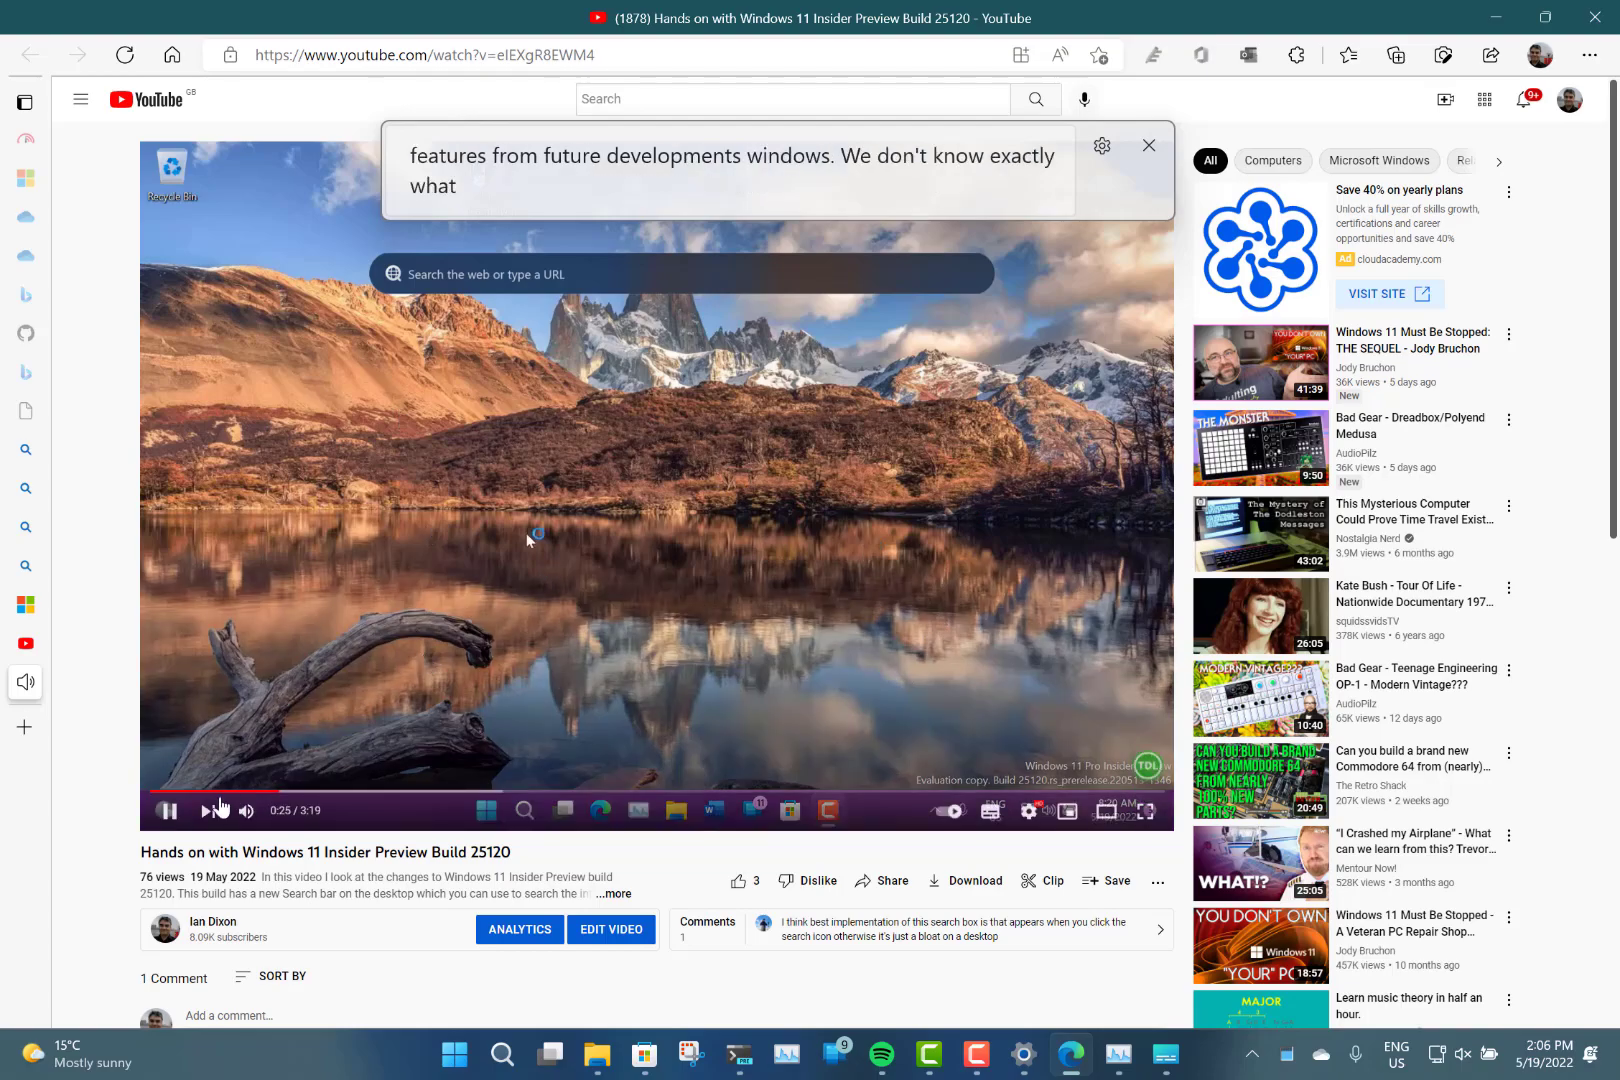
{"action": "left_click", "coordinate": [168, 812]}
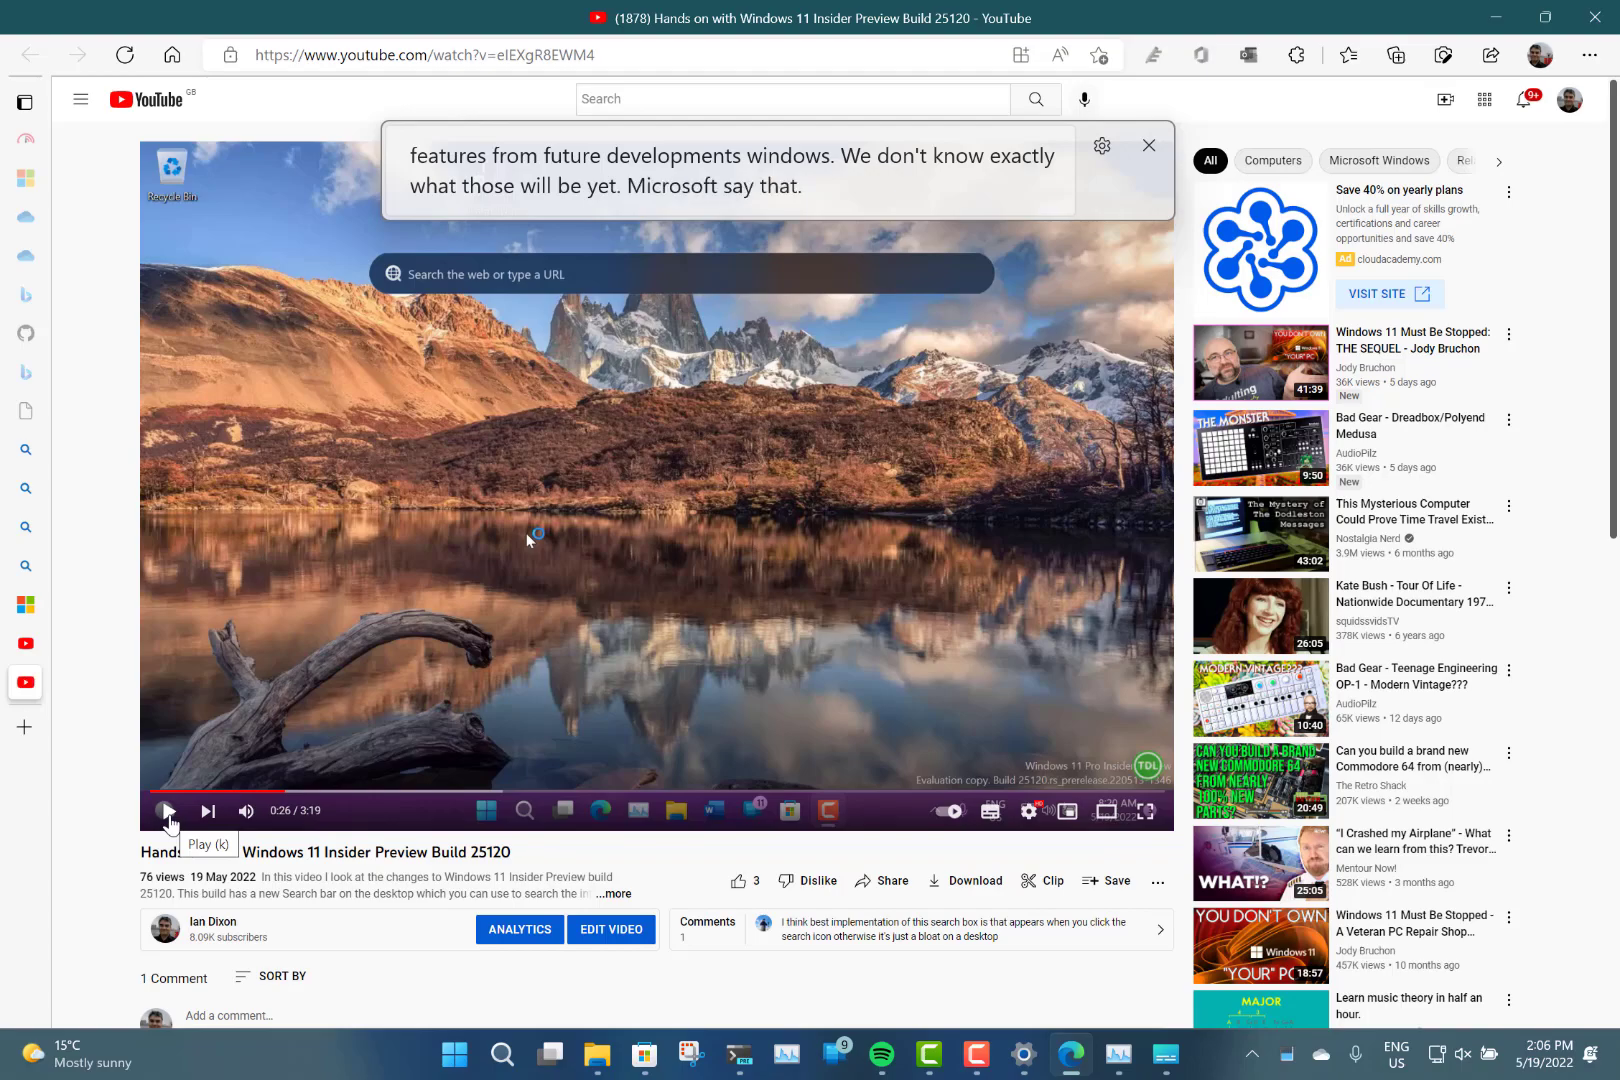
{"action": "left_click", "coordinate": [1496, 17]}
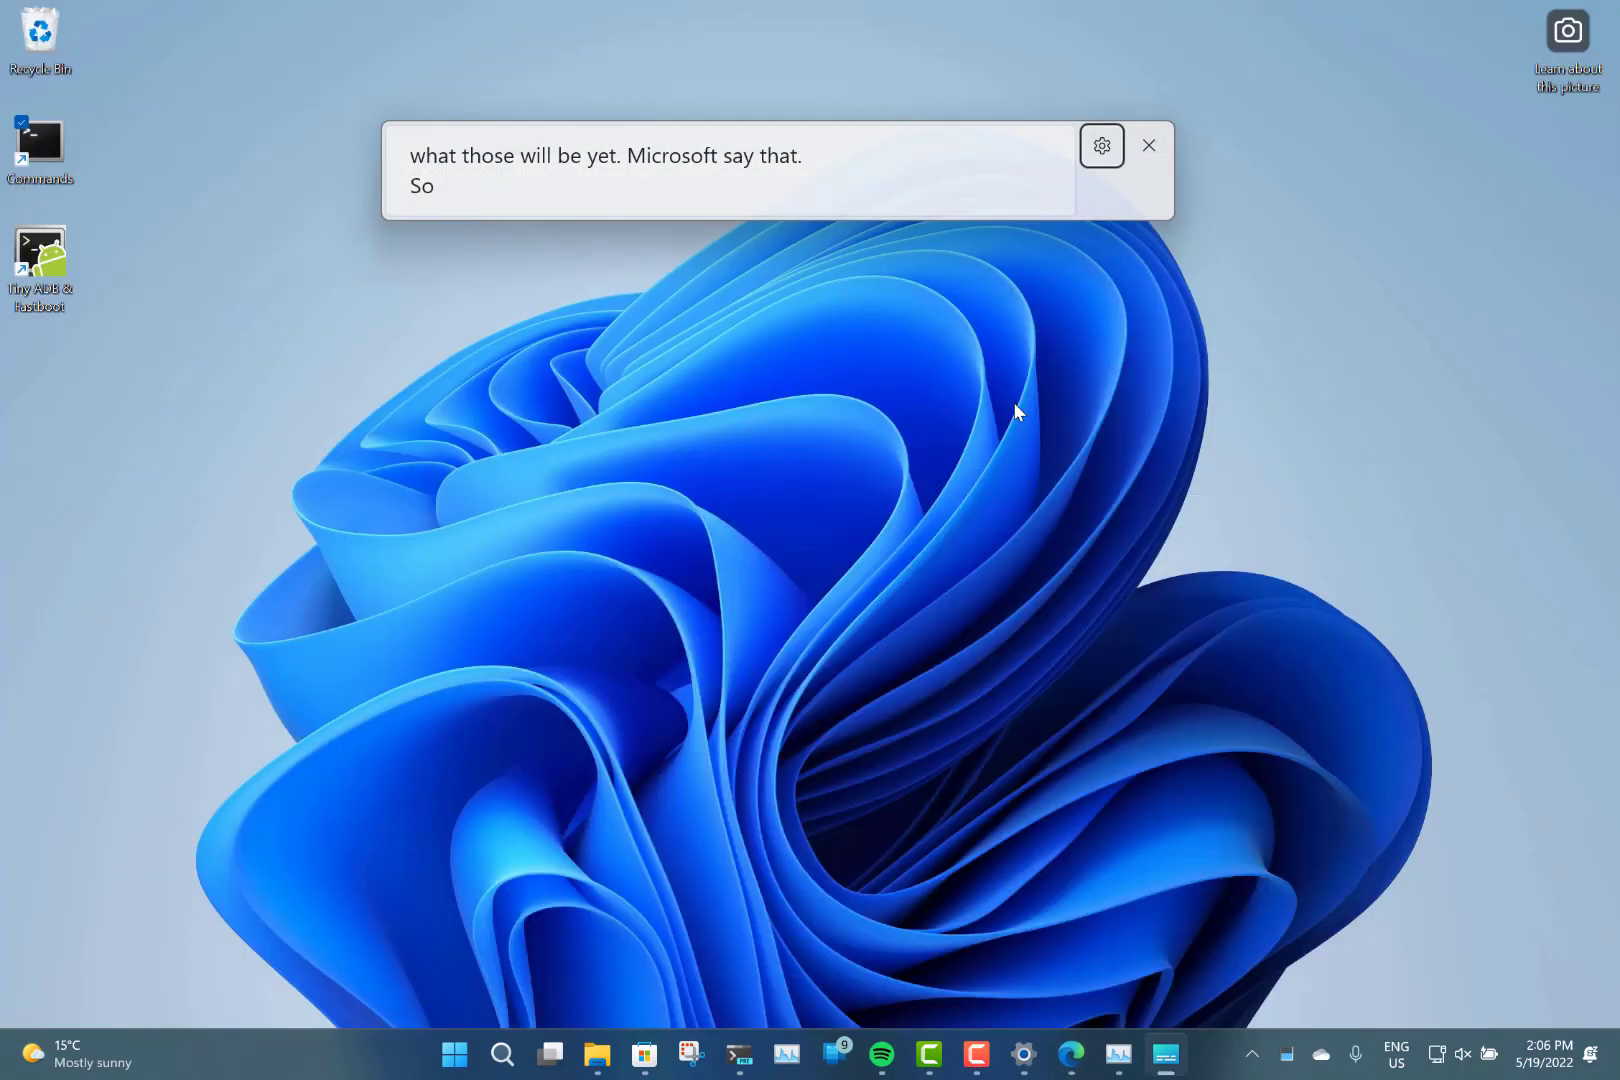
Close the live captions bar and open the Start menu with its pinned apps and recommended files.
{"action": "left_click", "coordinate": [1150, 146]}
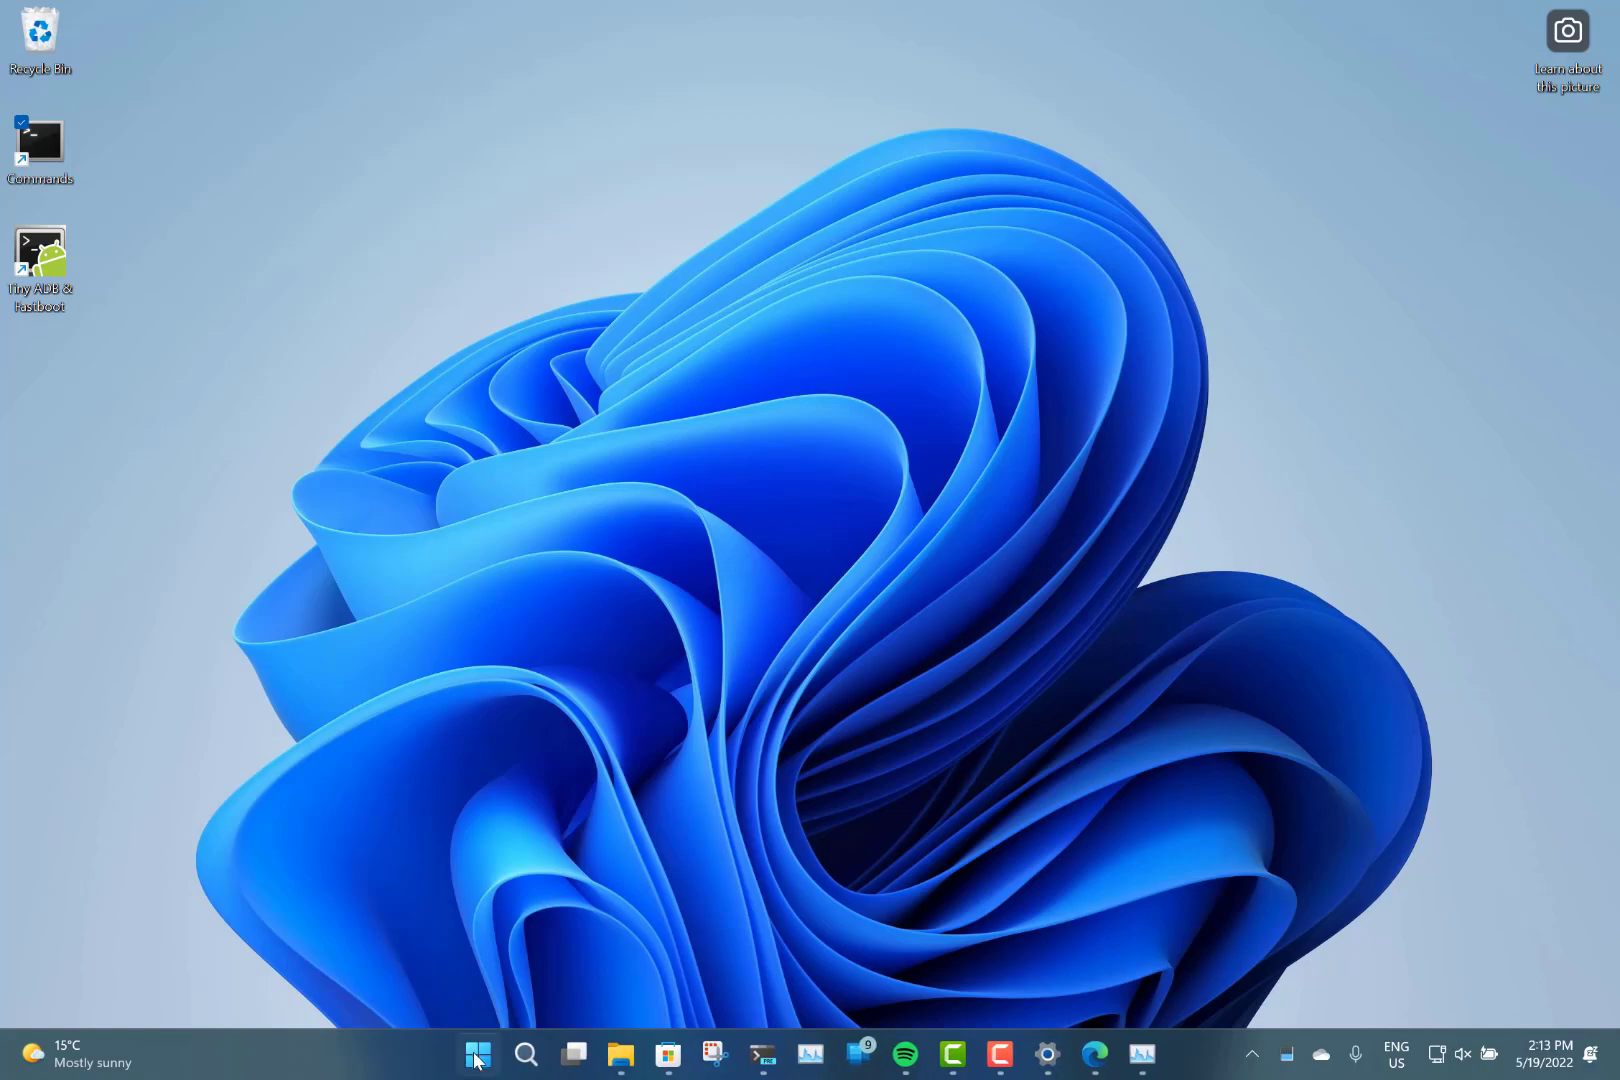
{"action": "left_click", "coordinate": [478, 1053]}
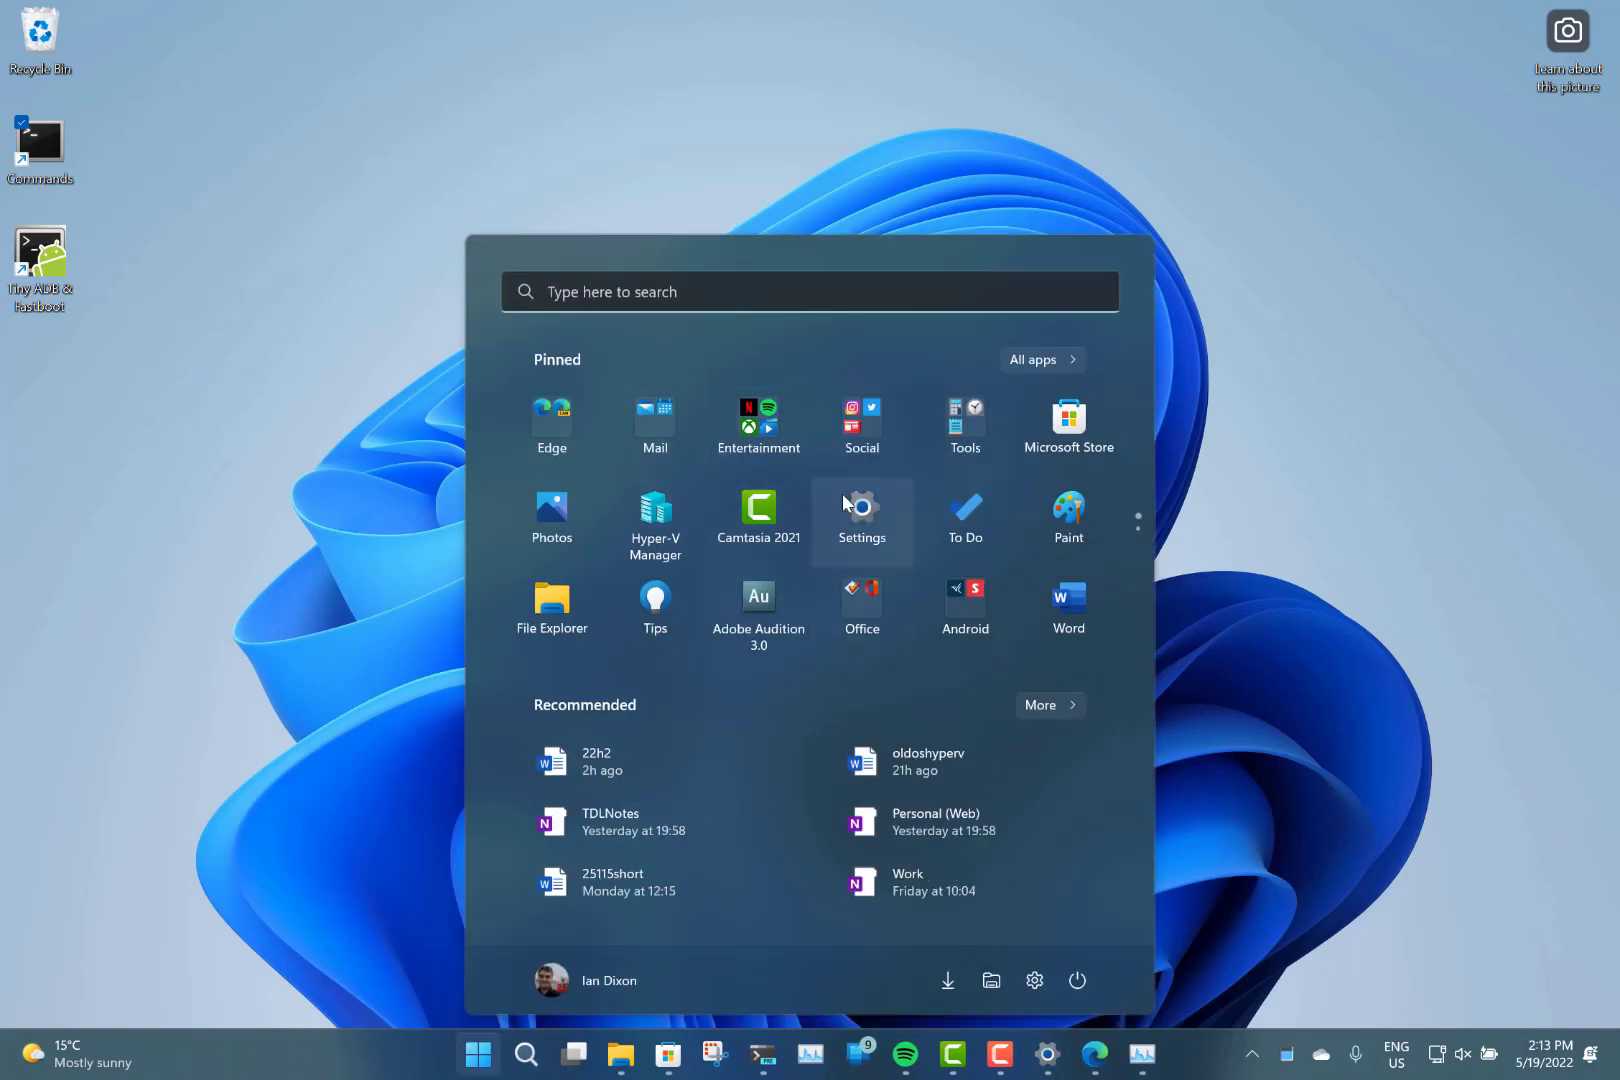